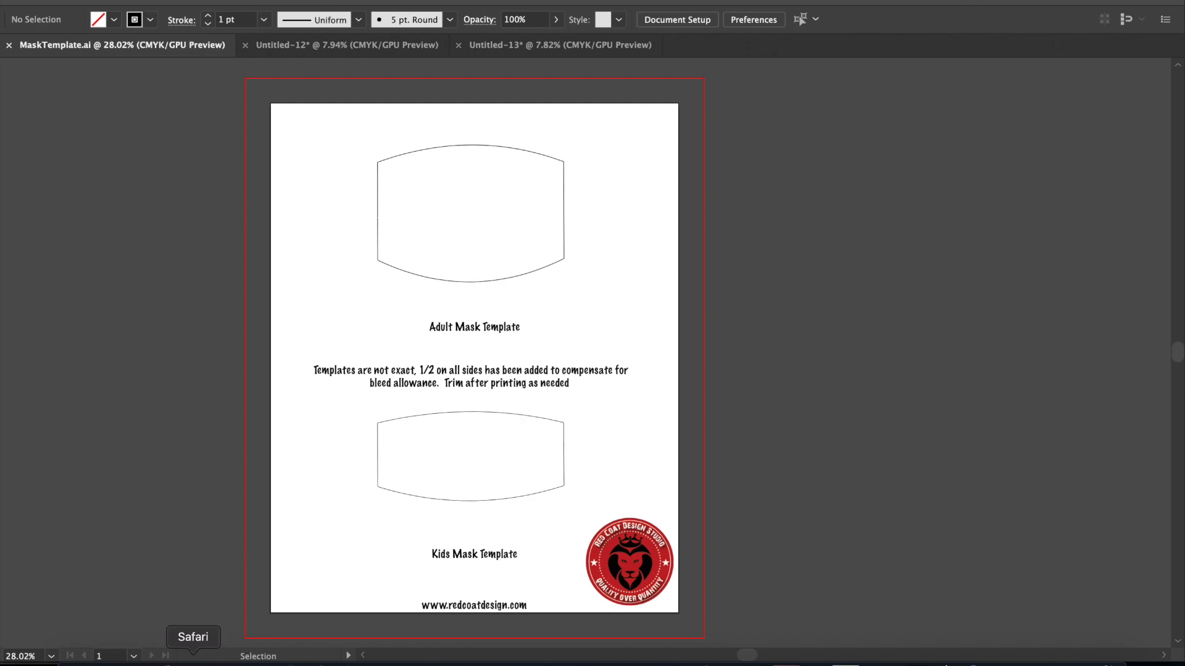
Step: Switch to Safari and open the product page of the Black- Premium Double Layer Sublimation Ready Face Mask from the store's home page
click(193, 662)
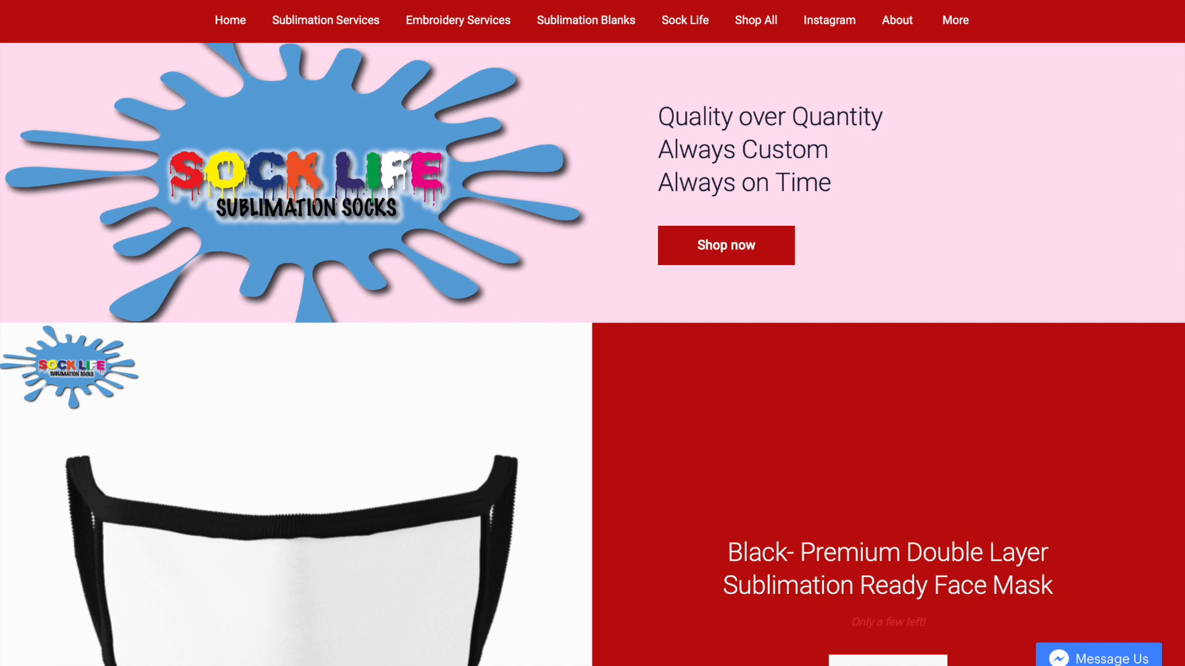
scroll(600, 132, down, 3)
scroll(600, 137, up, 4)
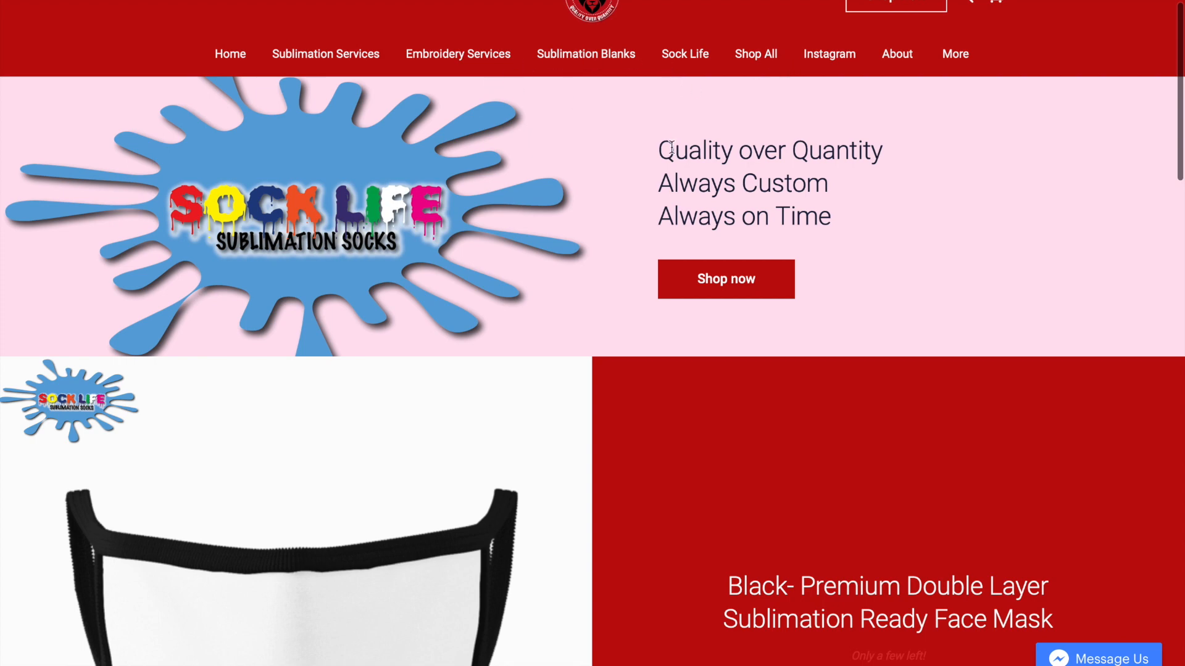
scroll(683, 281, down, 3)
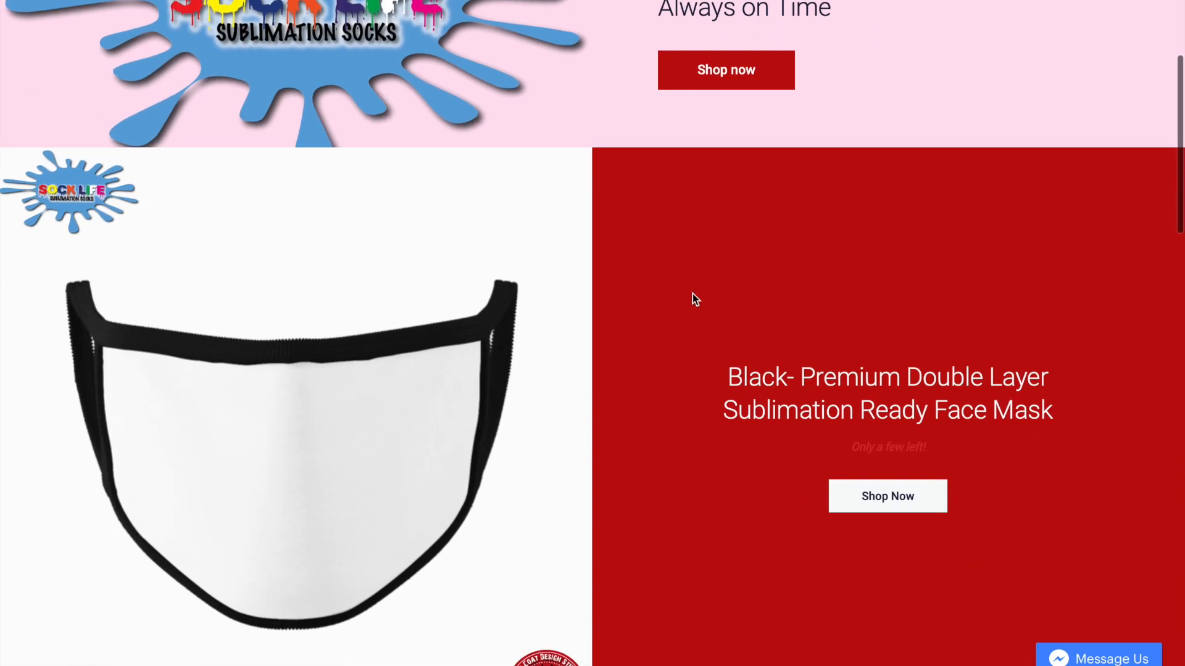
scroll(692, 294, down, 2)
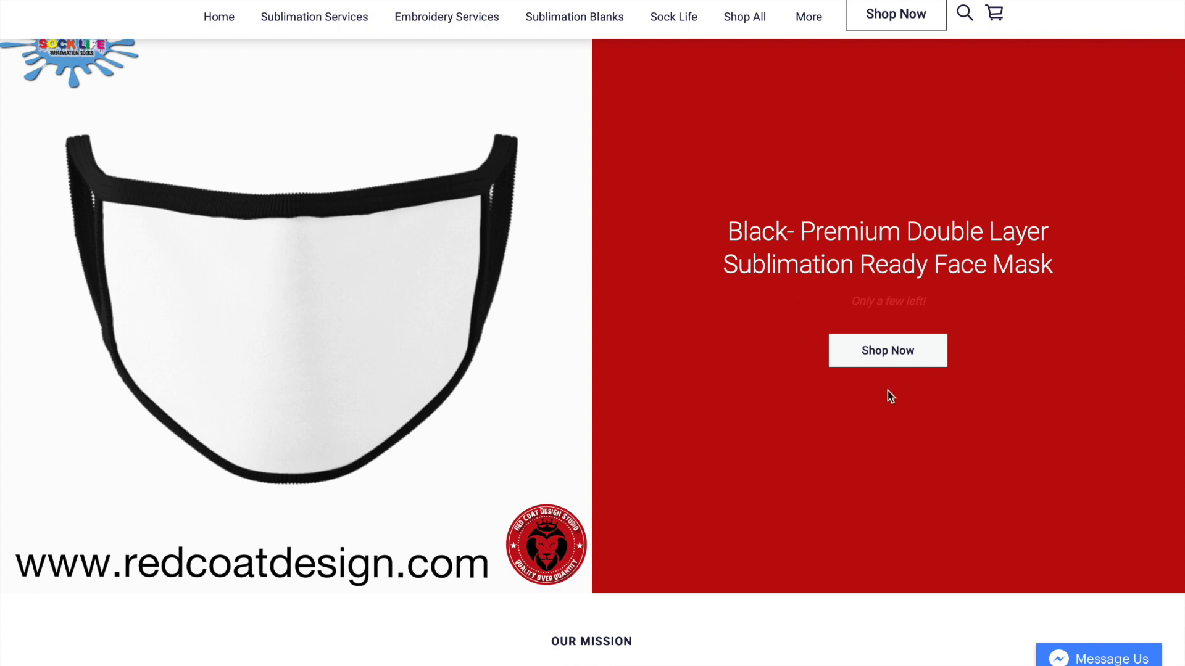
click(891, 367)
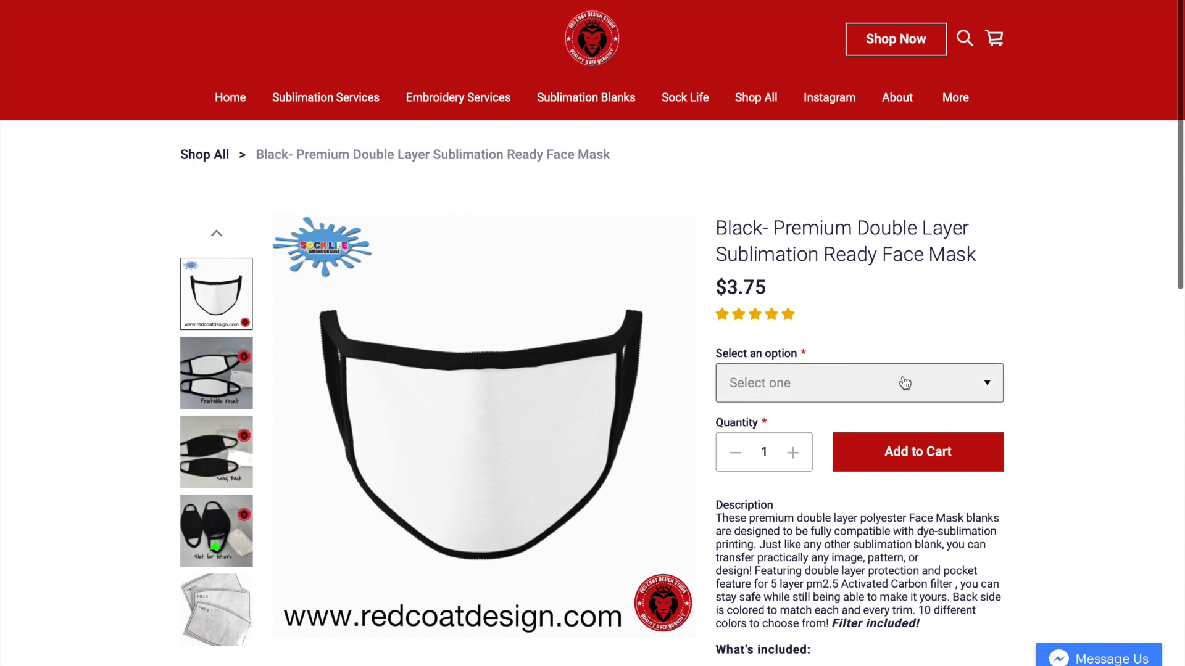
Step: Follow the templates link in the mask's product description, below the sizing information
scroll(915, 378, down, 2)
scroll(904, 383, down, 2)
scroll(862, 338, down, 3)
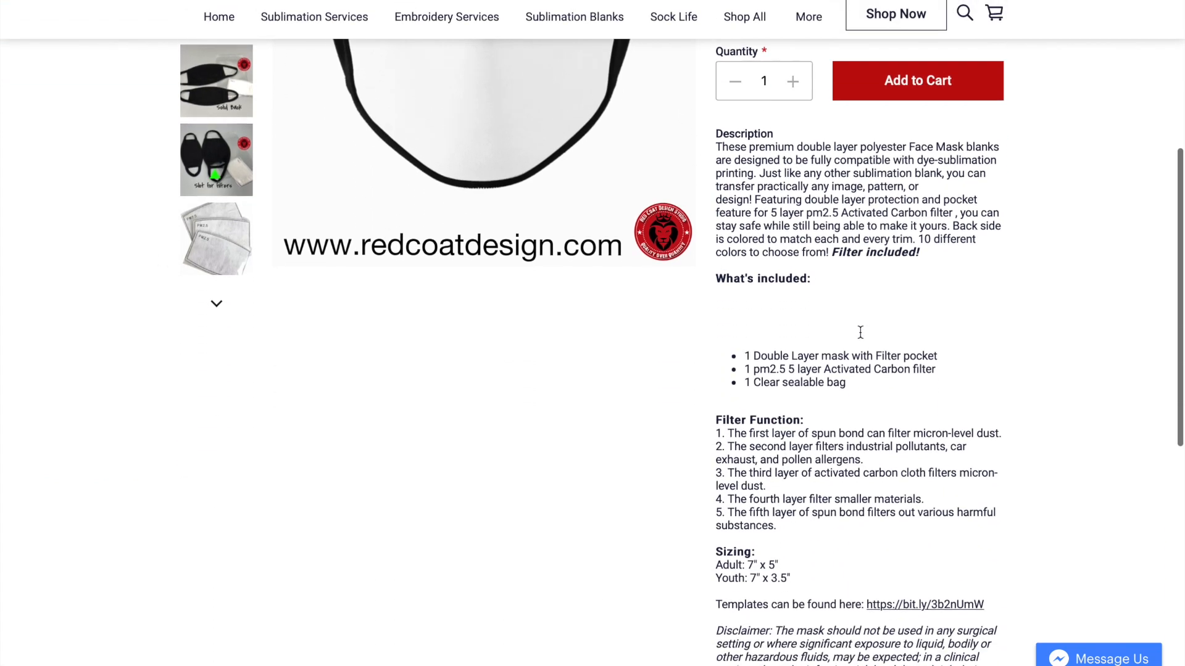
scroll(862, 338, down, 1)
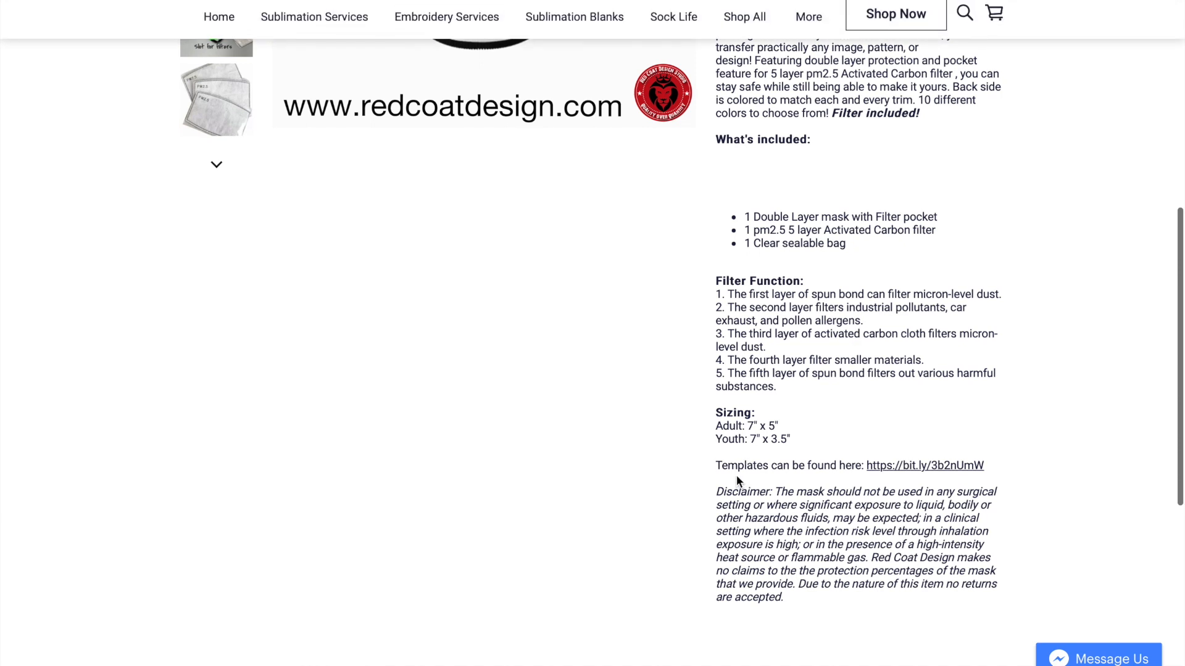
click(933, 467)
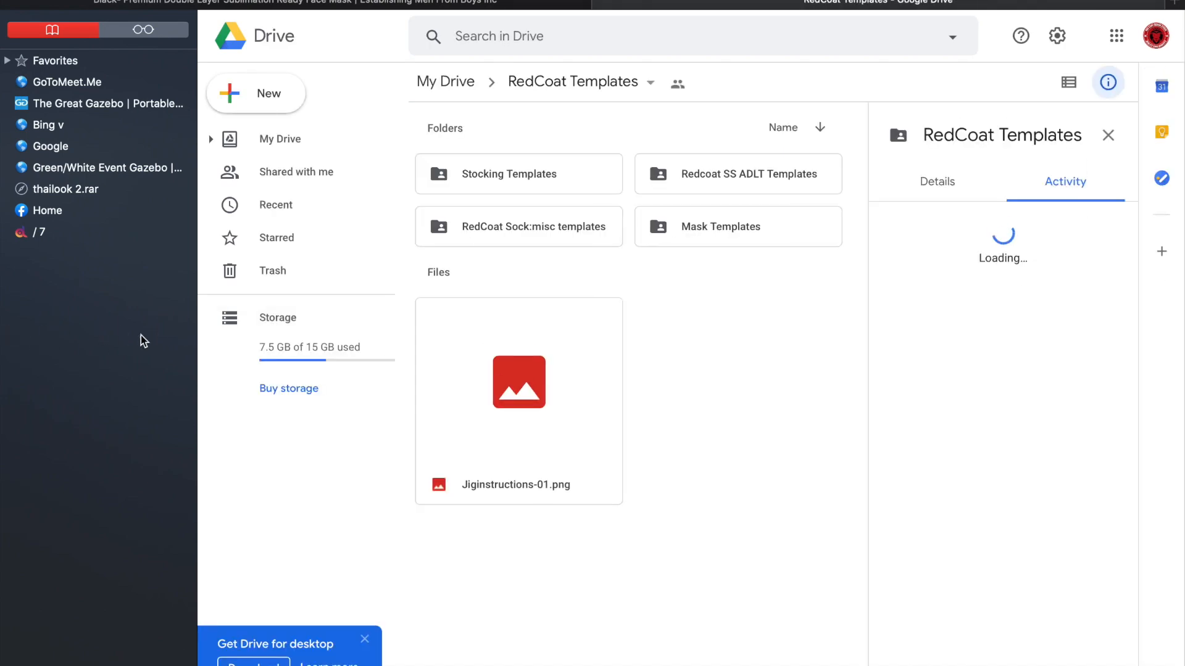
Step: Hide the bookmarks sidebar and open the Mask Templates folder in RedCoat Templates
drag(197, 338, 80, 332)
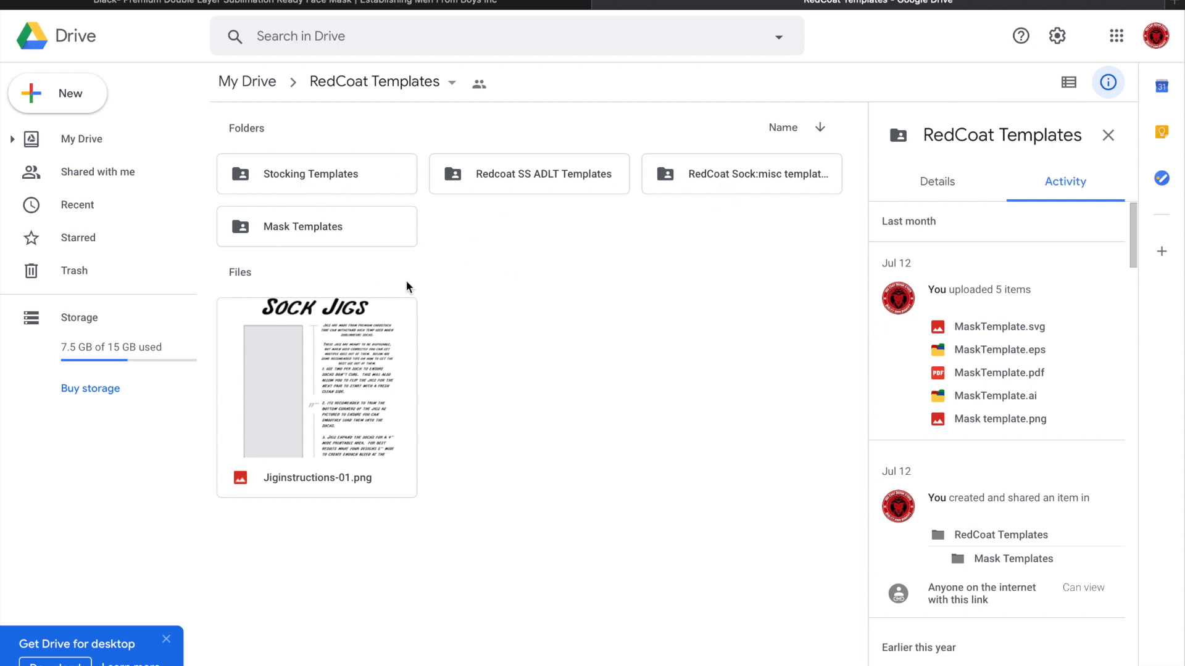
click(285, 229)
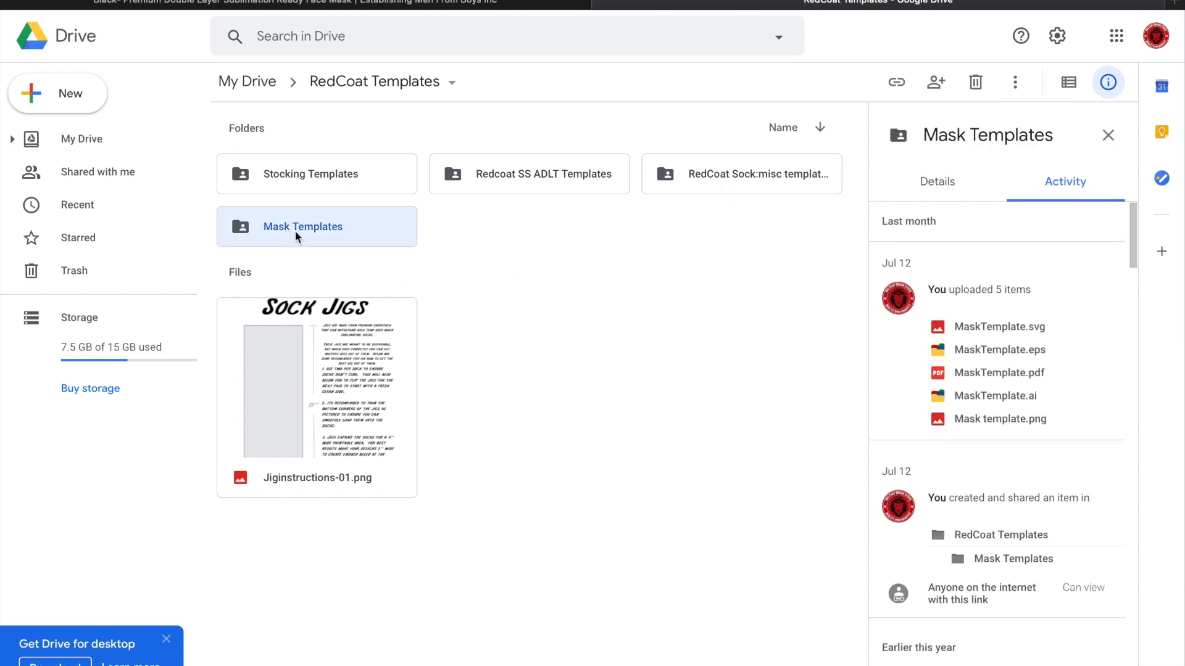
double_click(295, 231)
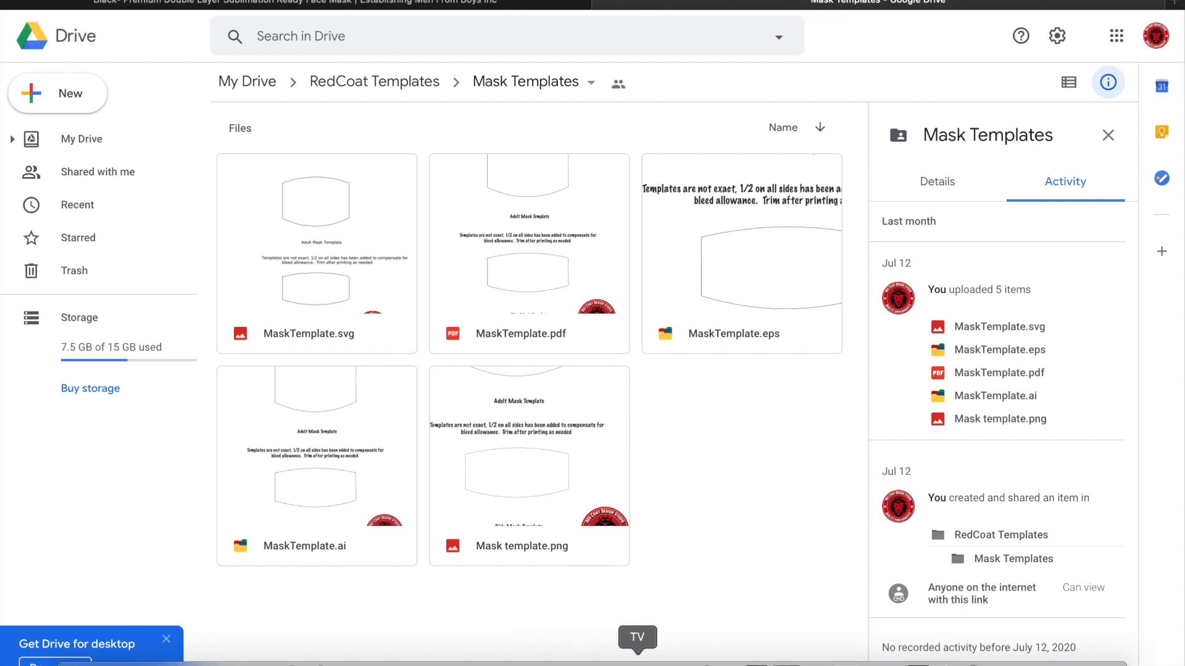
Step: Switch to Illustrator and examine the adult and kids mask outlines in MaskTemplate.ai
click(918, 659)
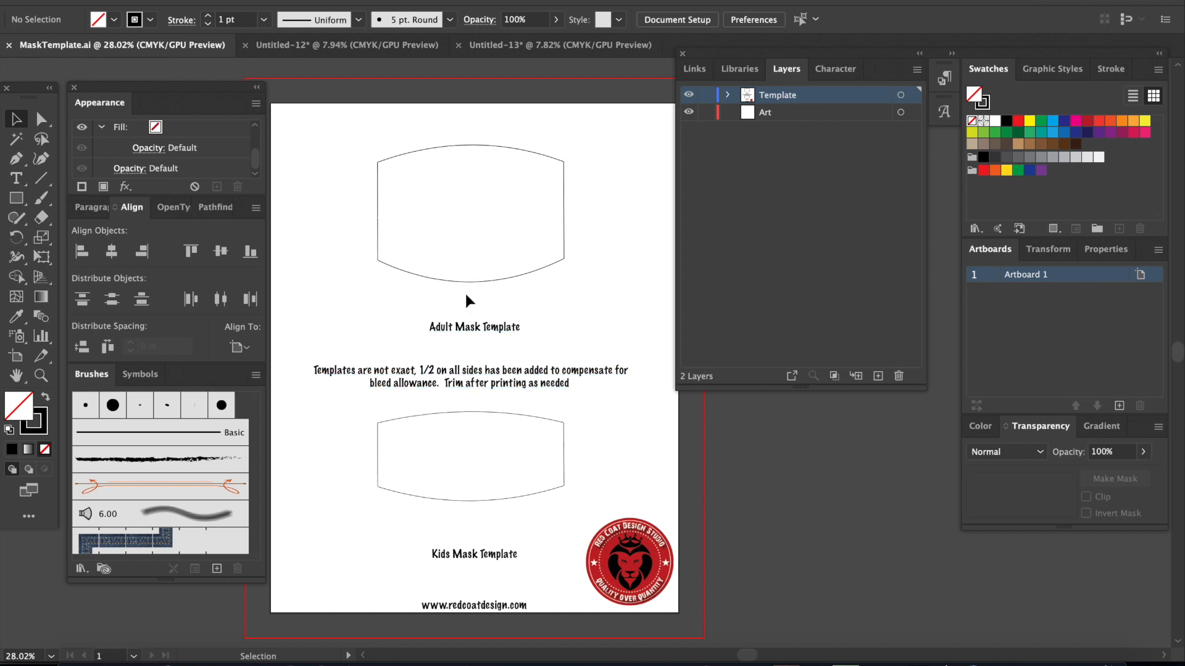
click(415, 274)
click(469, 419)
click(472, 413)
click(445, 268)
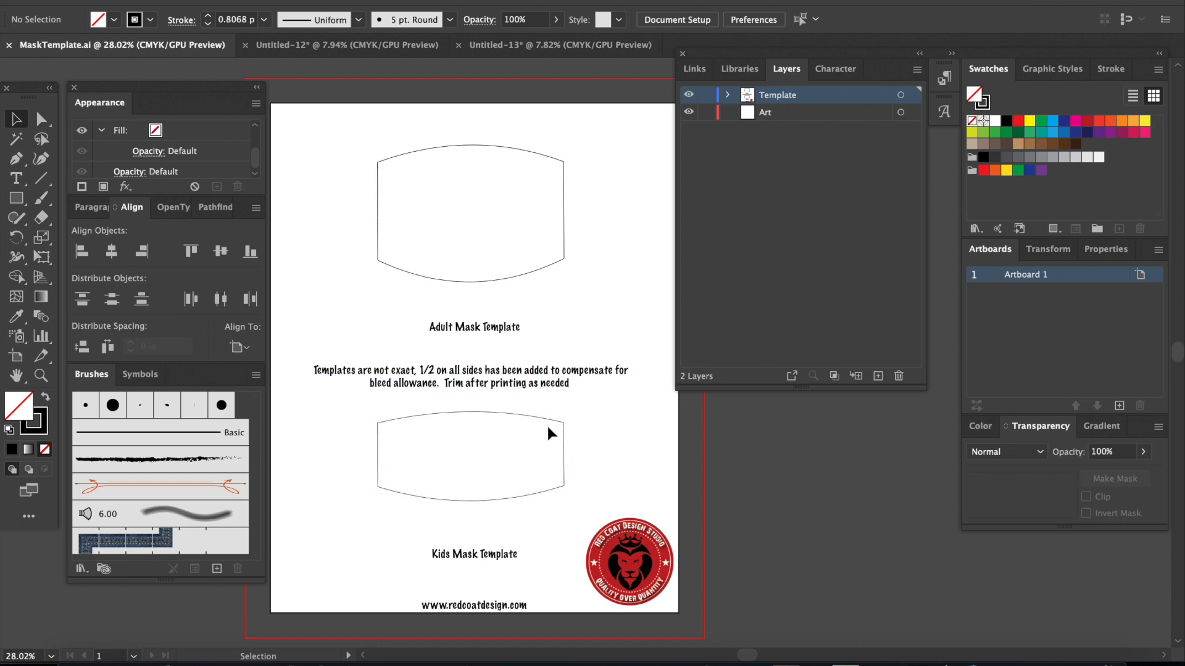
scroll(551, 434, right, 3)
scroll(551, 434, left, 1)
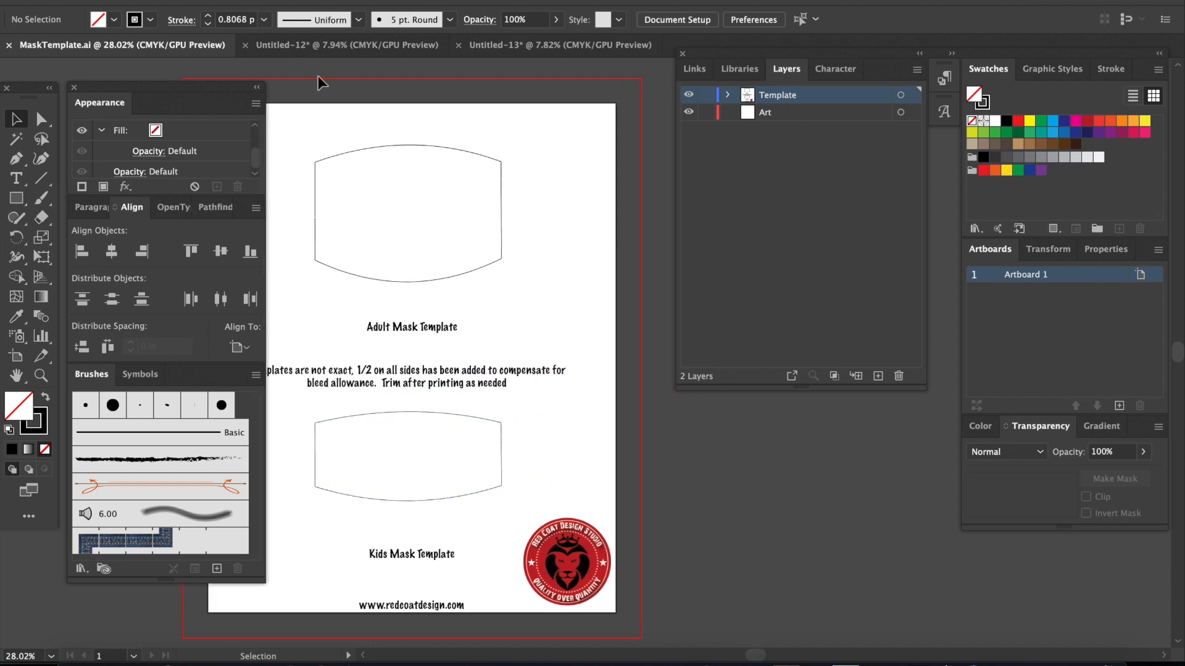
Step: Switch to the Untitled-12 document and examine its word art, red texture, slogan texts, raven and logo artwork
click(372, 49)
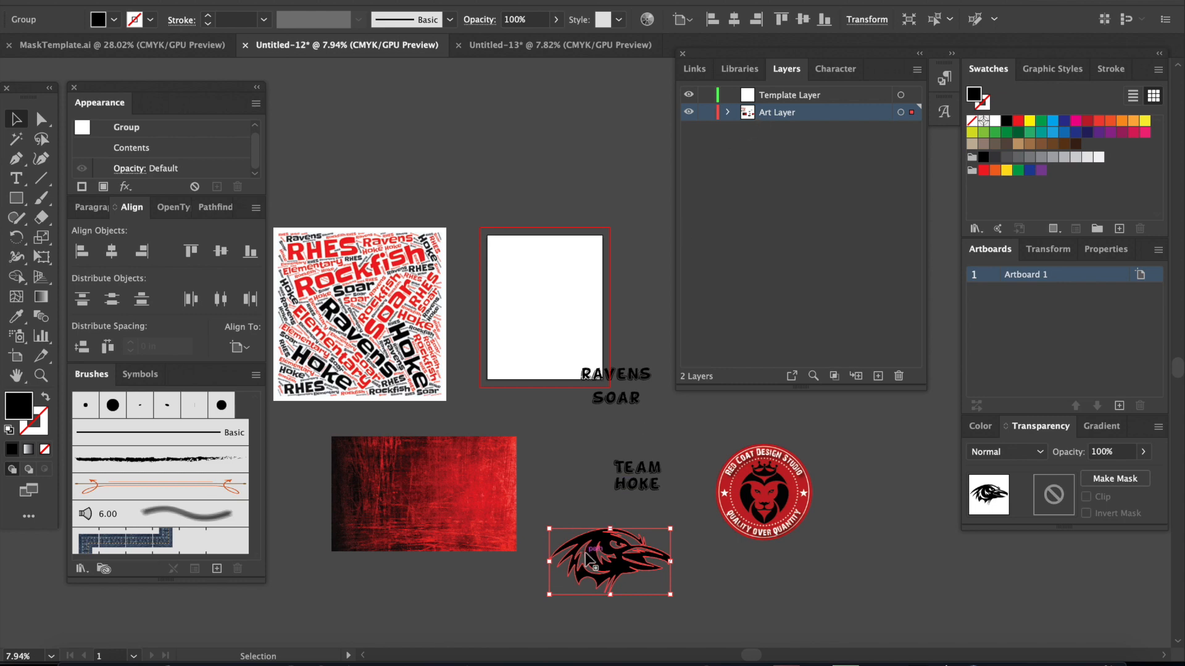
click(450, 503)
click(352, 356)
click(460, 498)
click(628, 485)
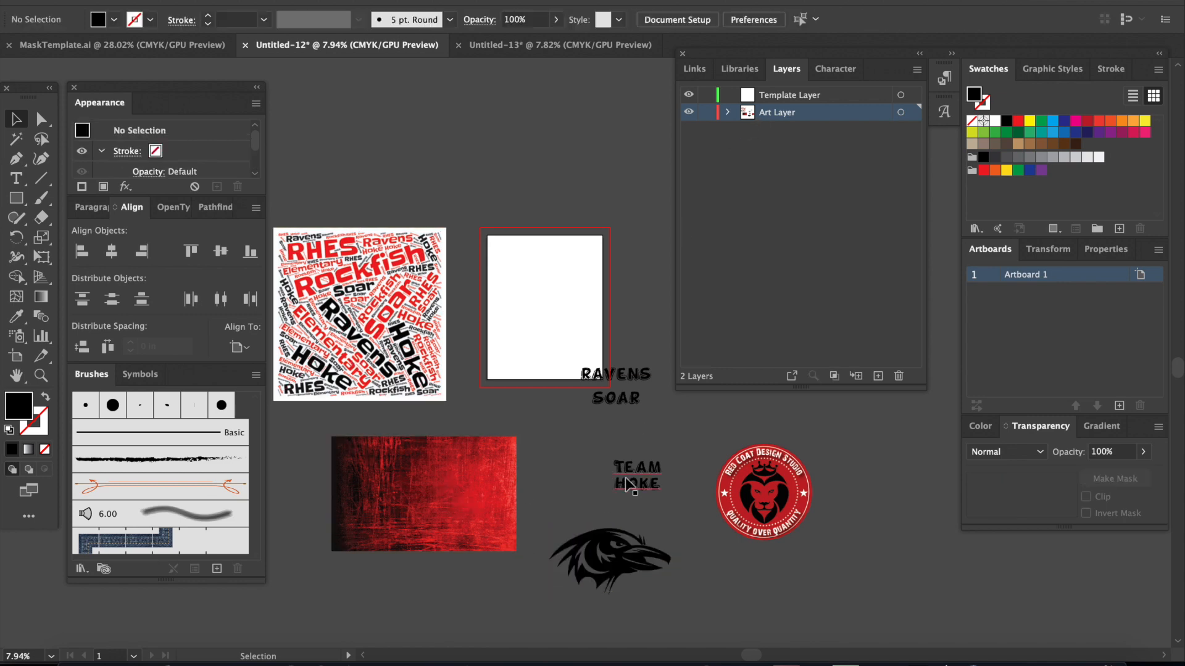
click(629, 483)
click(604, 394)
click(758, 505)
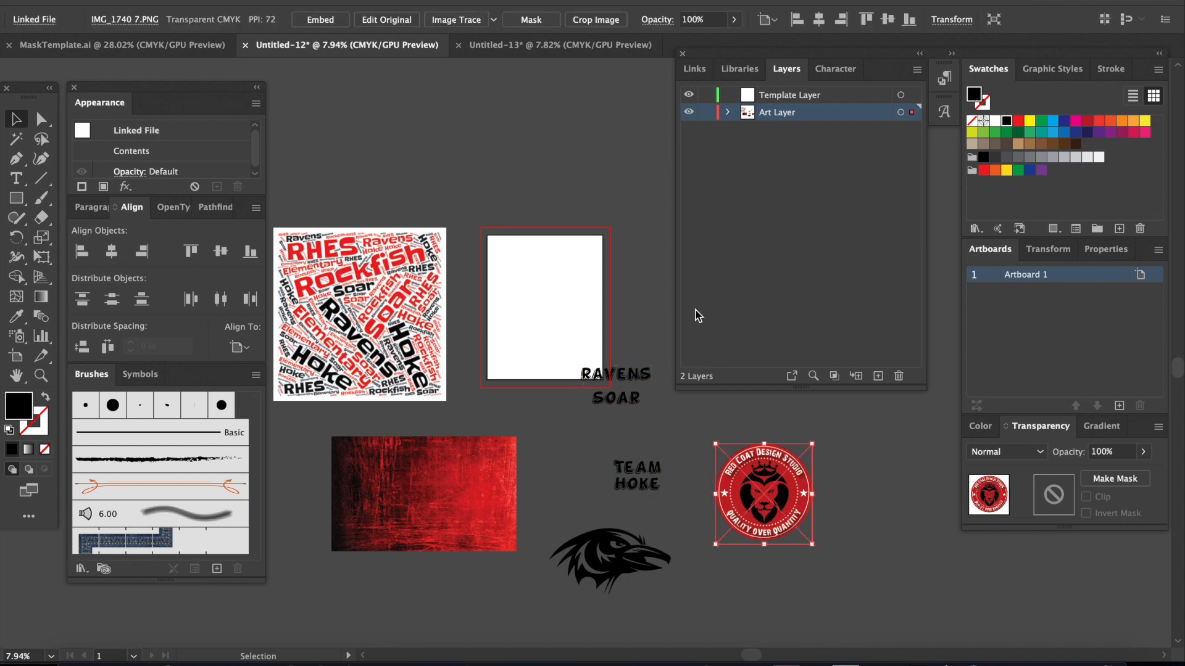
Step: Copy the adult mask outline from MaskTemplate.ai and return to the Untitled-12 document
click(805, 94)
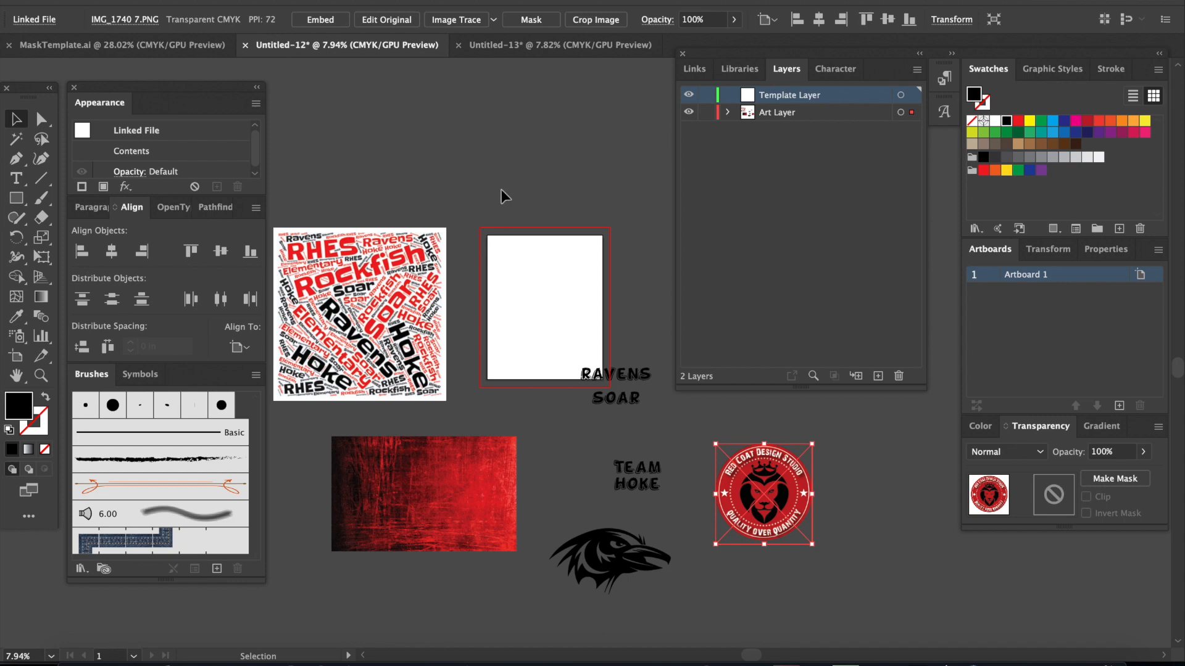
click(162, 46)
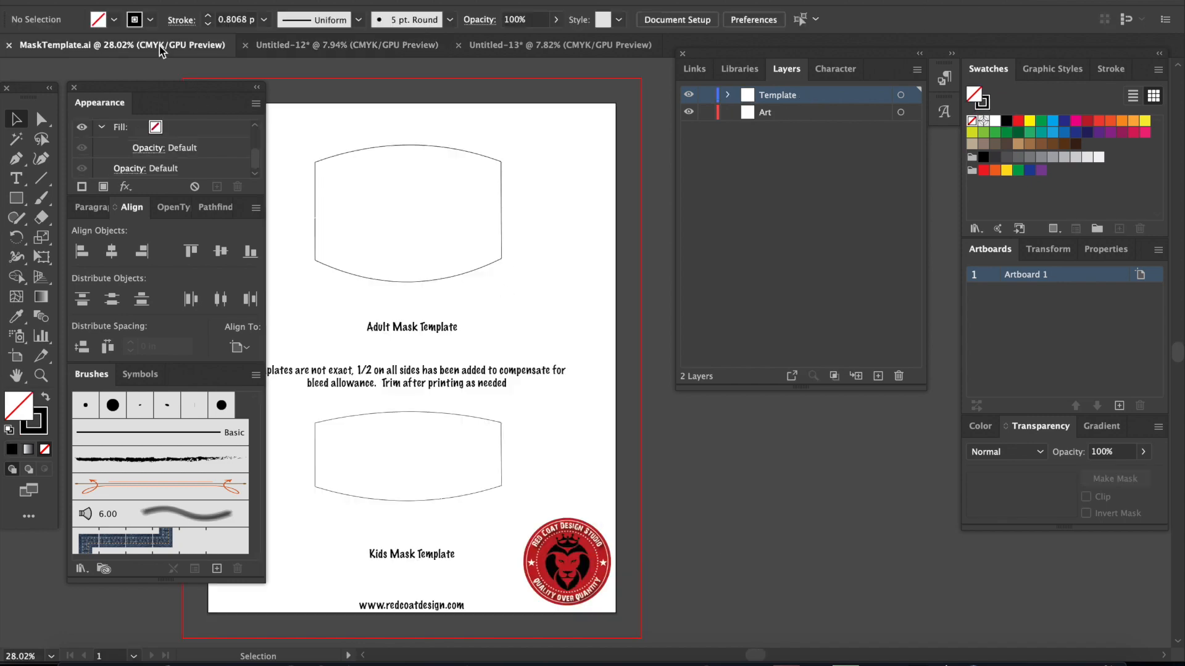
click(357, 277)
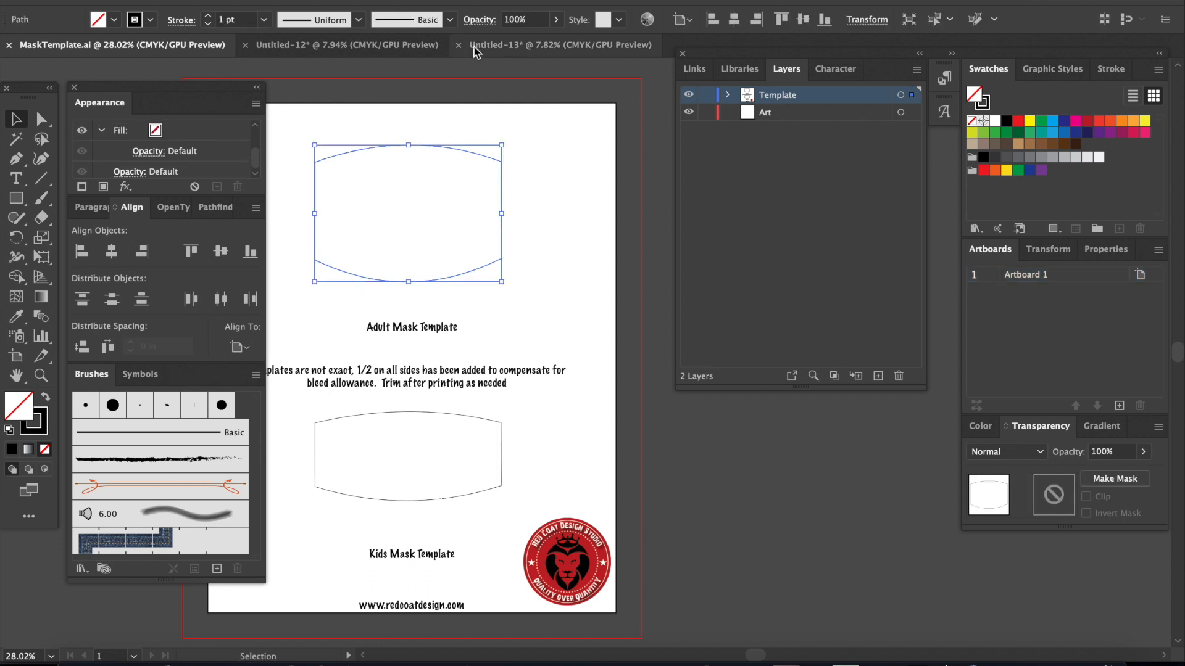
click(435, 48)
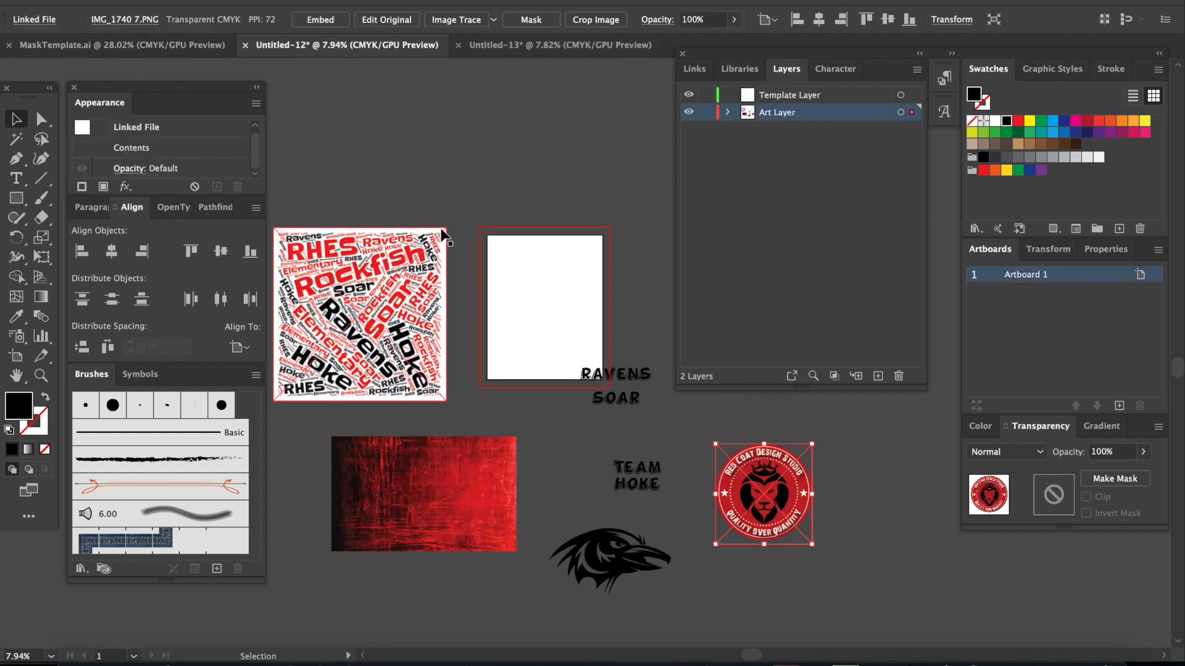
Step: Paste the adult mask outline onto the Template Layer and place it in the upper part of the artboard
click(782, 97)
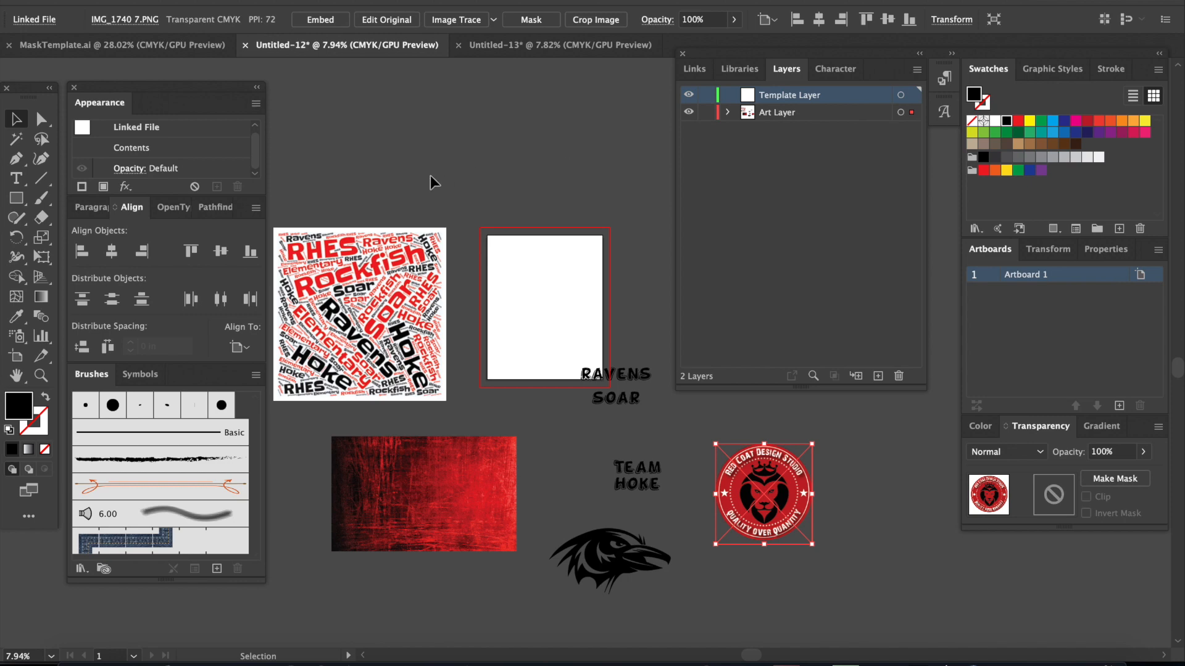
key(a)
key(ctrl+v)
key(v)
drag(592, 340, 549, 259)
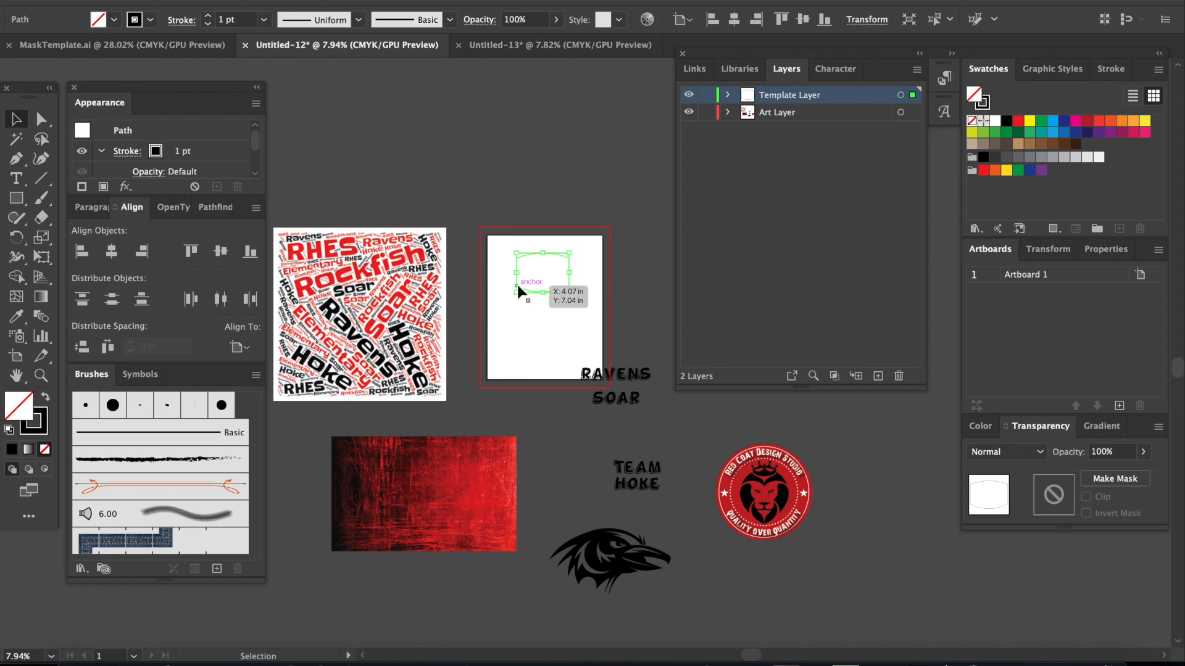
Step: Move the Rockfish Ravens word art onto the artboard so it lies beneath the adult mask outline
scroll(508, 334, up, 2)
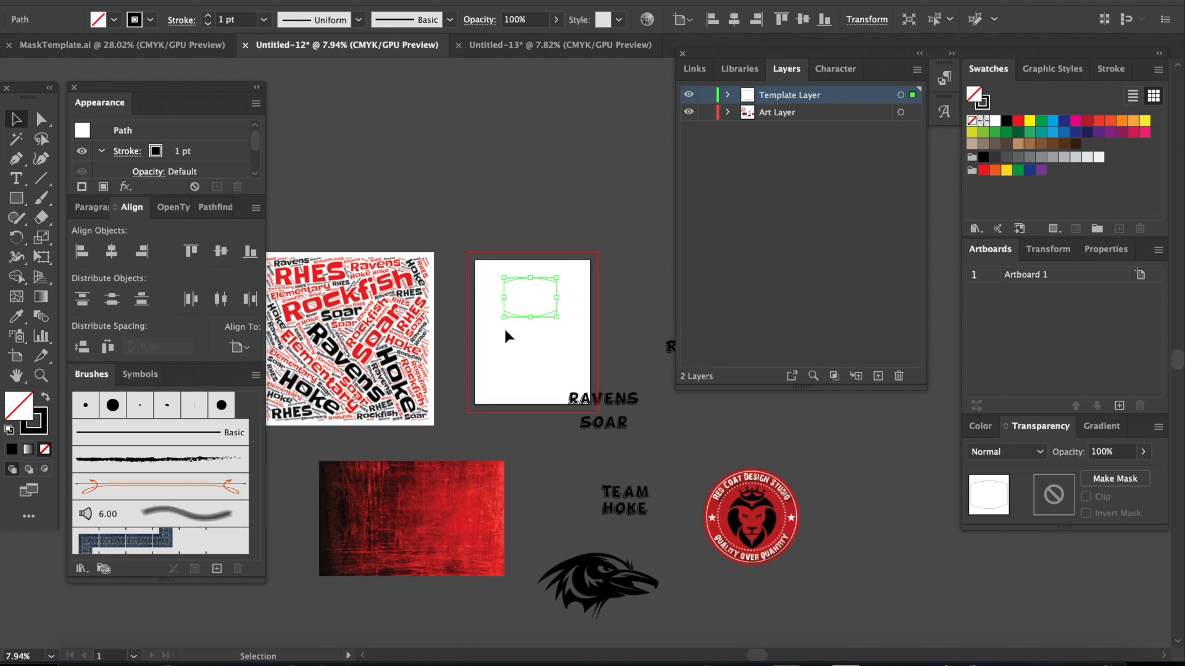
scroll(508, 336, up, 3)
scroll(487, 338, right, 1)
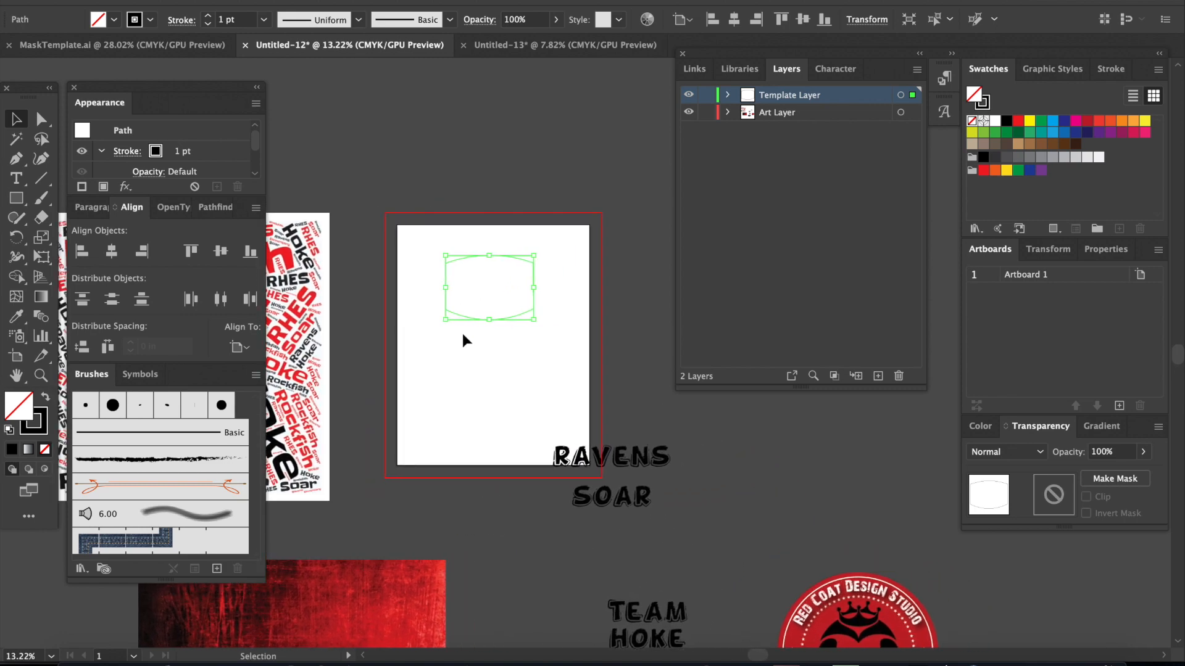
drag(317, 350, 601, 284)
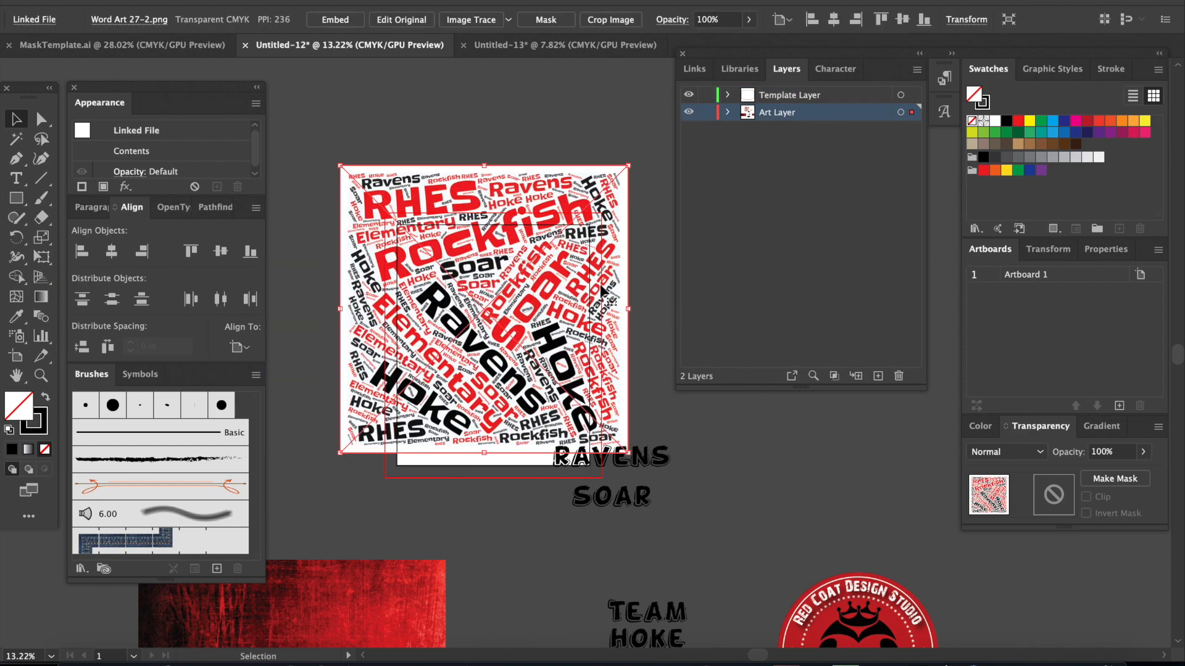
scroll(601, 288, up, 5)
scroll(594, 295, up, 3)
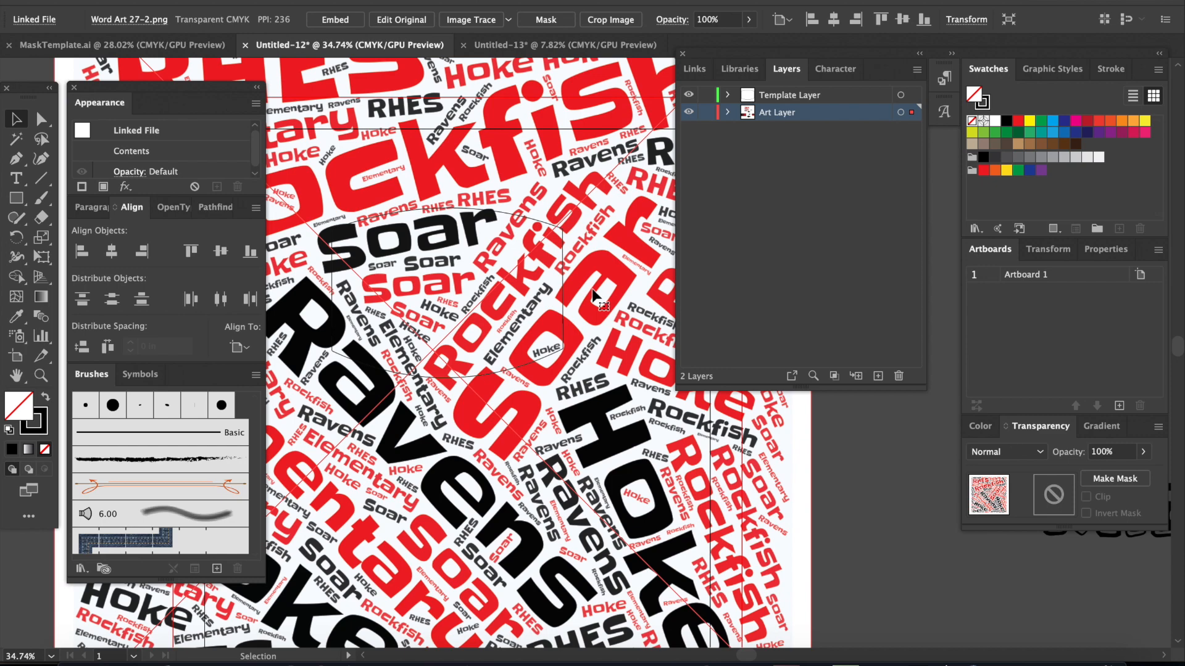
scroll(593, 295, down, 1)
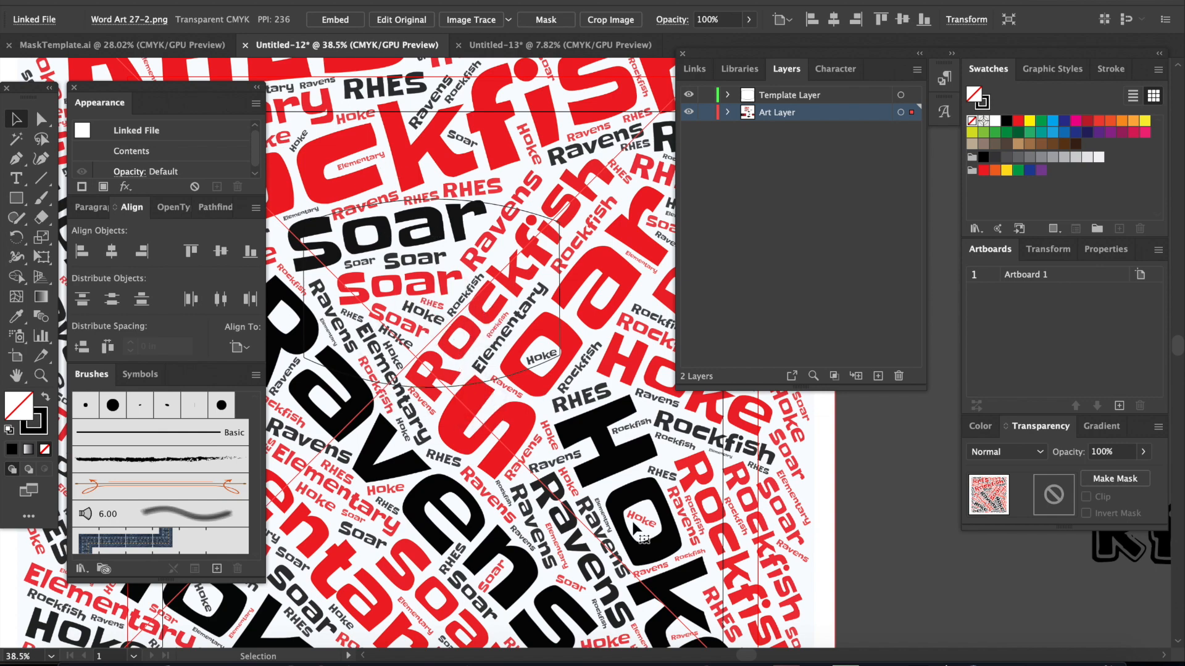
scroll(631, 520, down, 5)
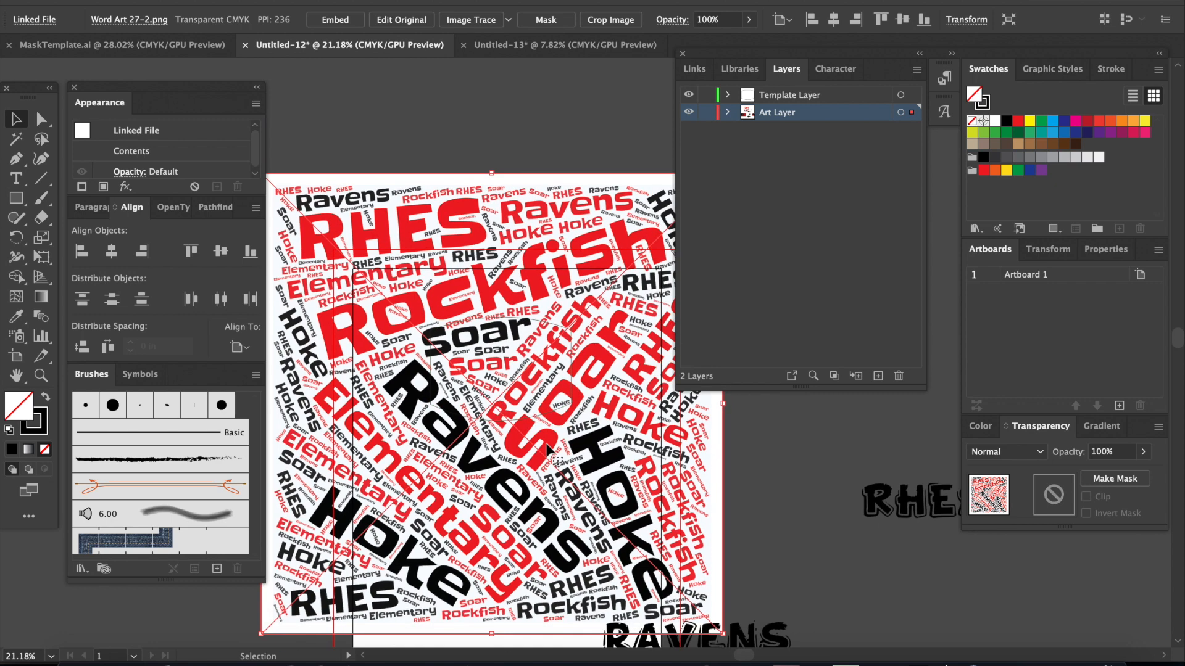
scroll(549, 450, down, 3)
scroll(549, 453, down, 2)
drag(635, 495, 632, 474)
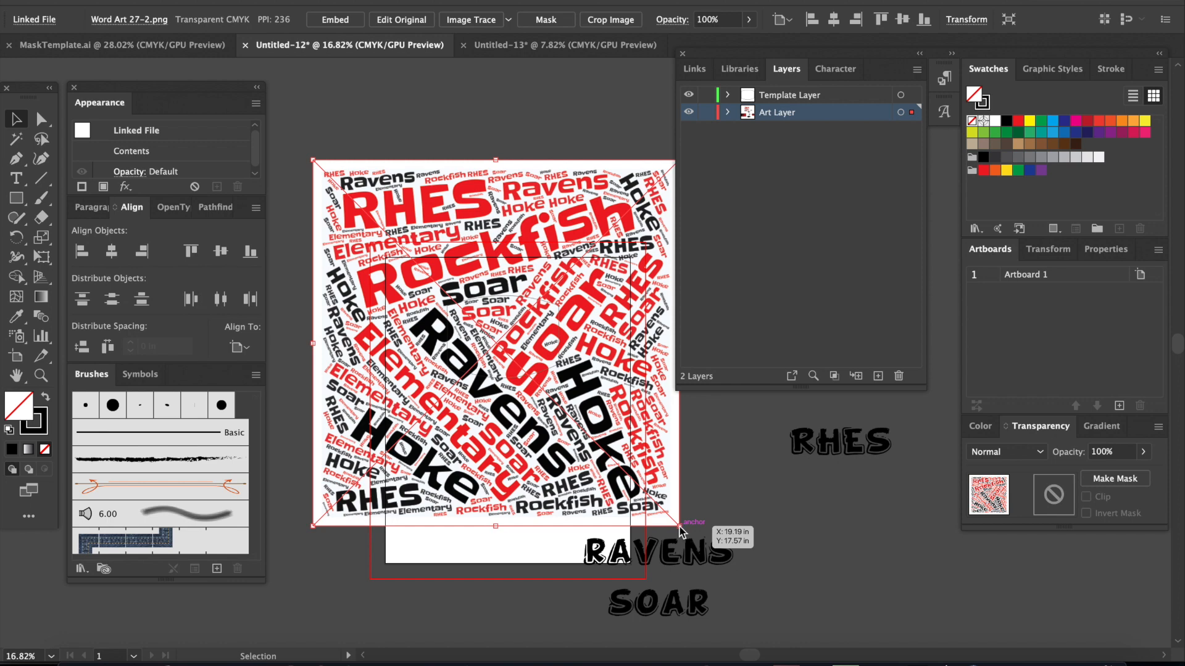
Step: Scale the word art down to about a third of its size and center it so it just covers the mask outline
drag(679, 526, 527, 373)
drag(386, 219, 469, 289)
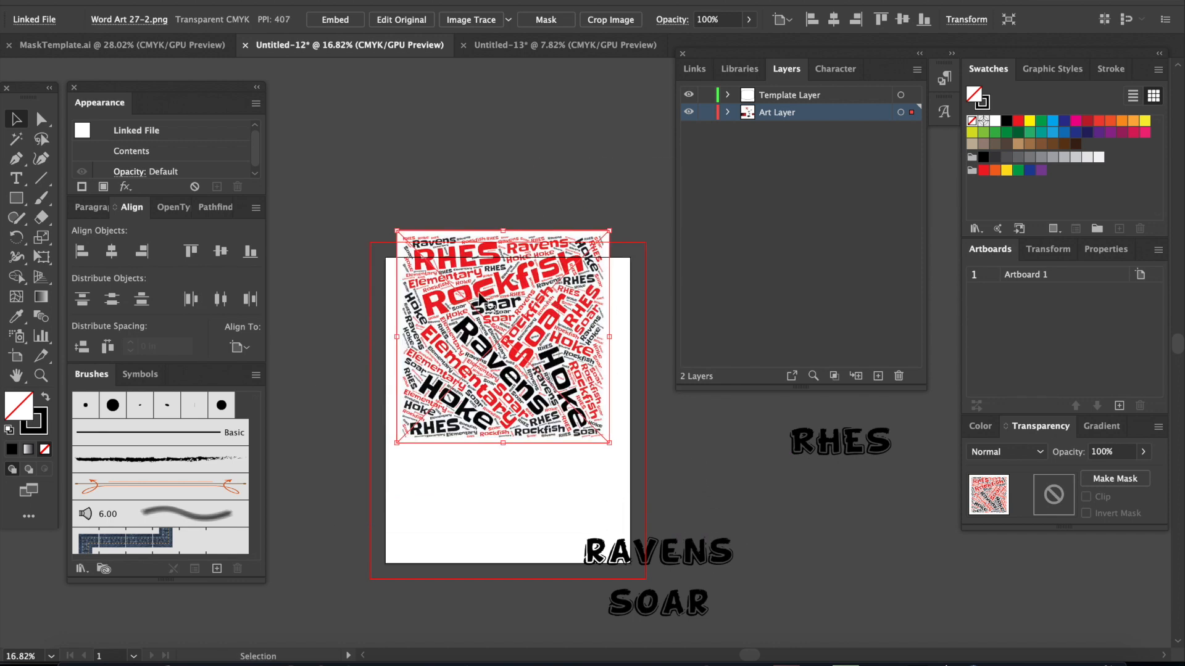
drag(609, 453, 518, 352)
drag(440, 274, 489, 329)
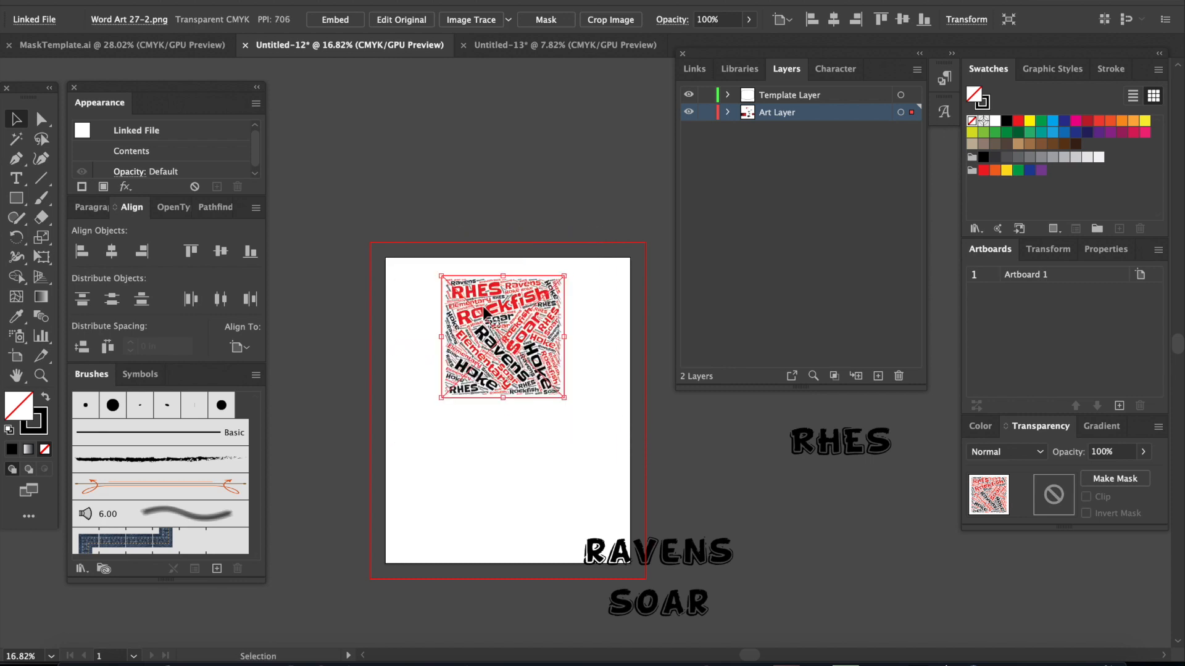
scroll(575, 370, up, 5)
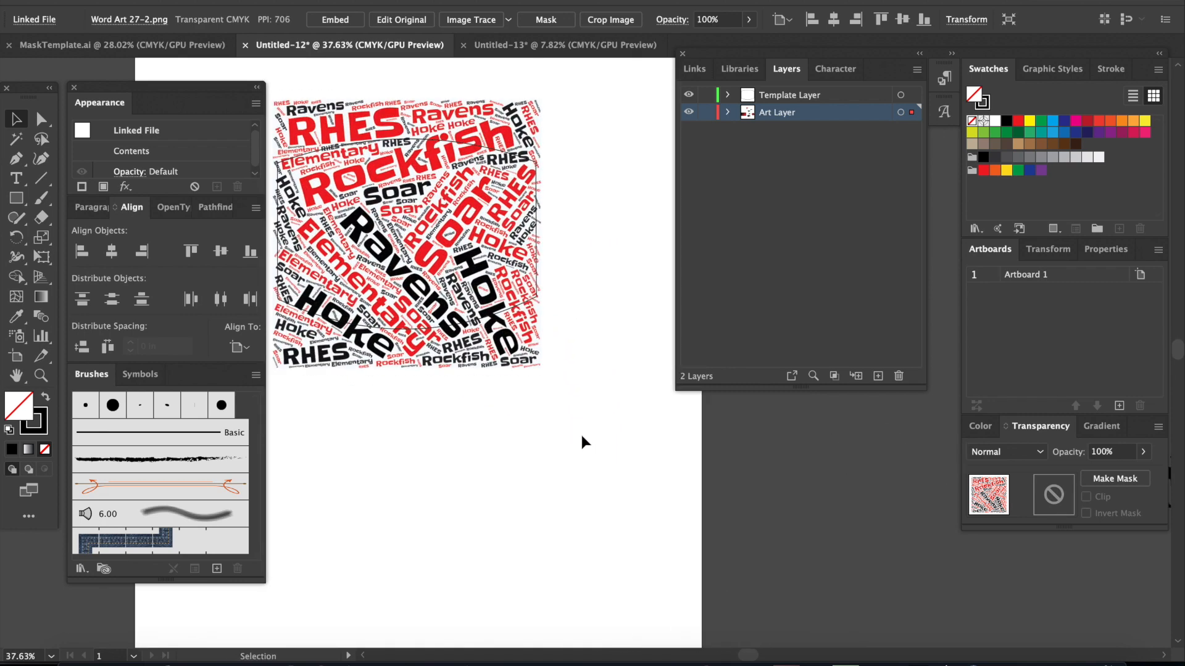
scroll(580, 437, up, 3)
scroll(580, 437, left, 4)
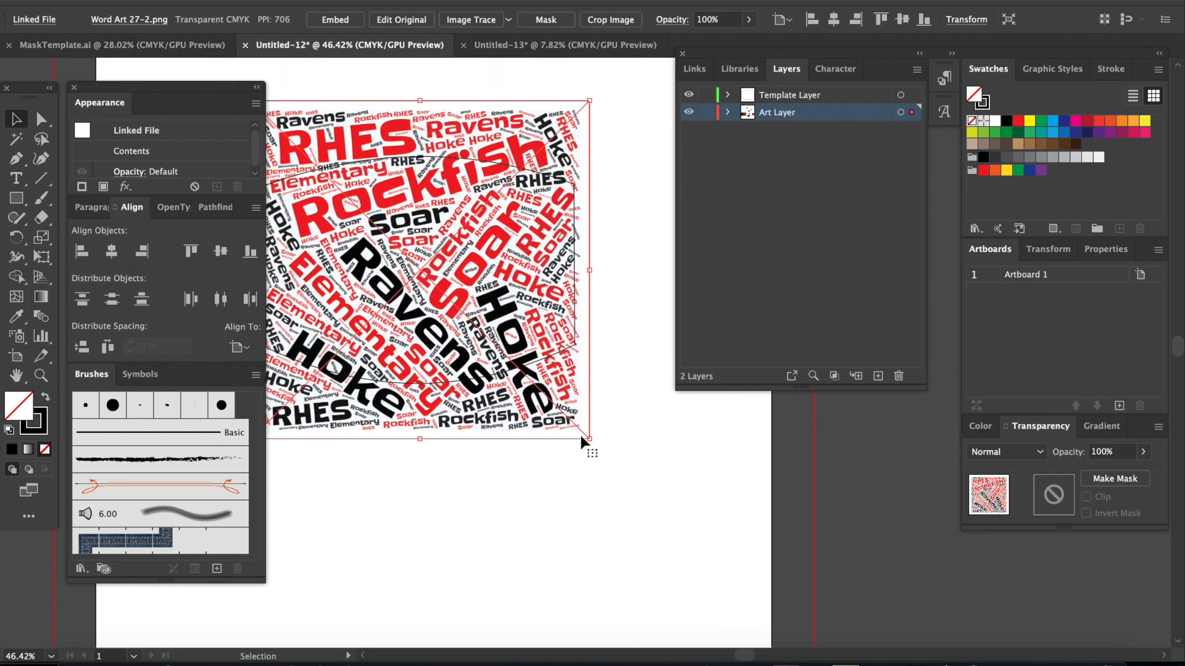
drag(575, 430, 579, 426)
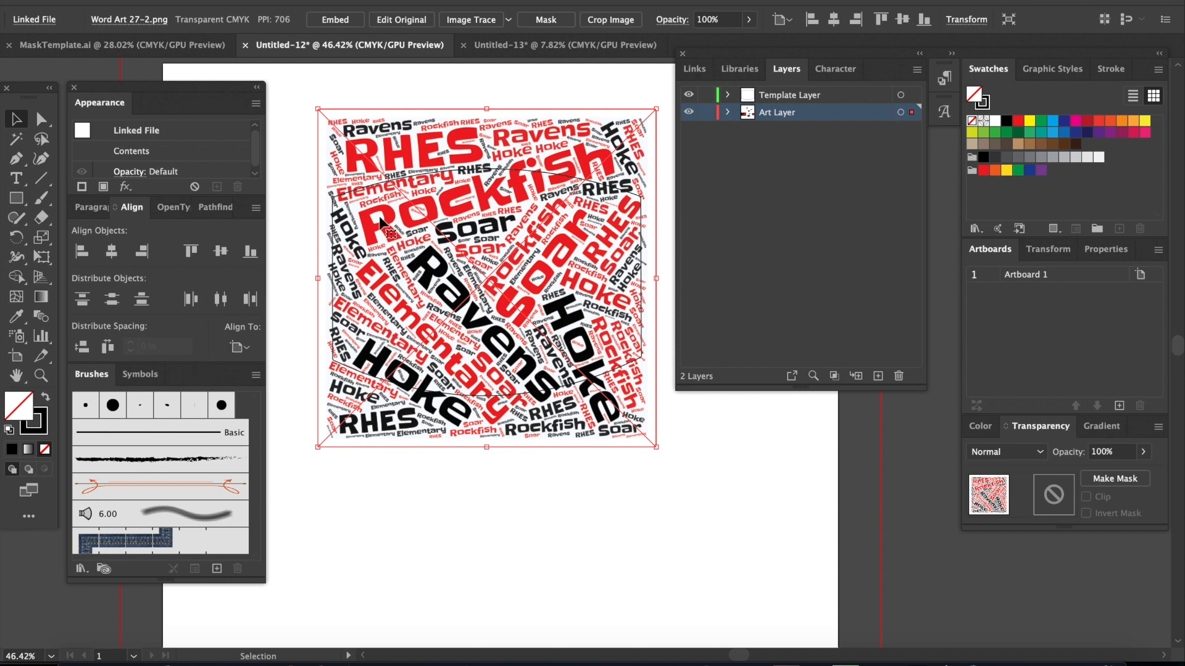
Step: Select the word art together with the adult mask outline and make a clipping mask from them
click(487, 490)
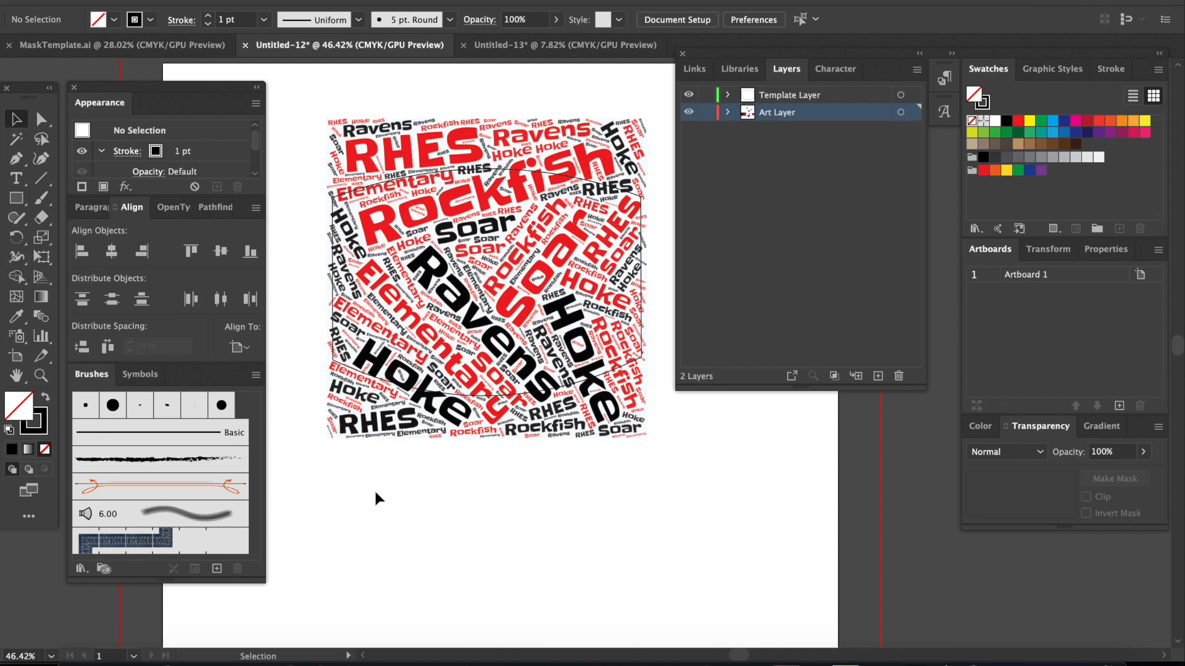
click(406, 425)
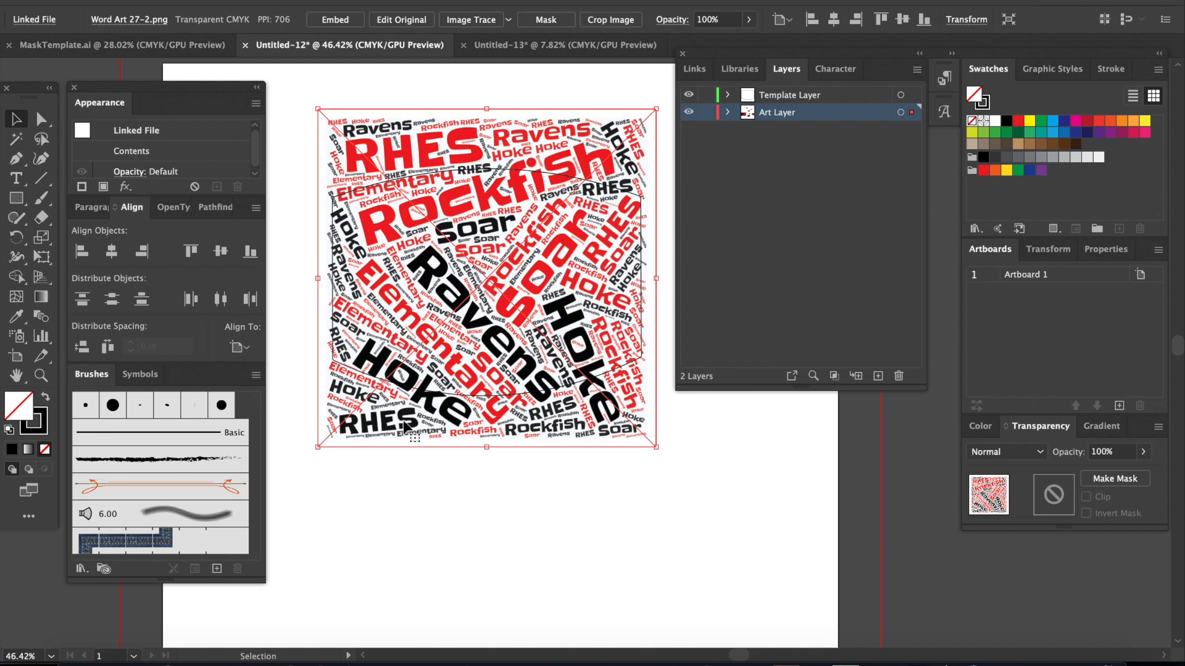
shift+click(468, 402)
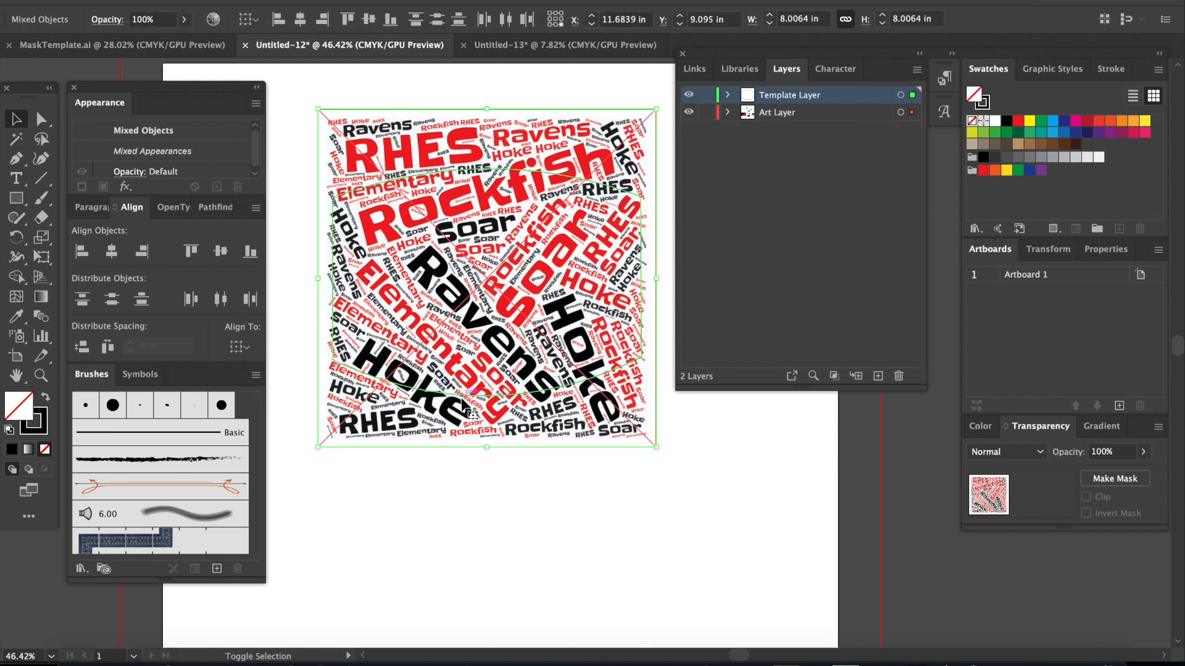
right_click(444, 276)
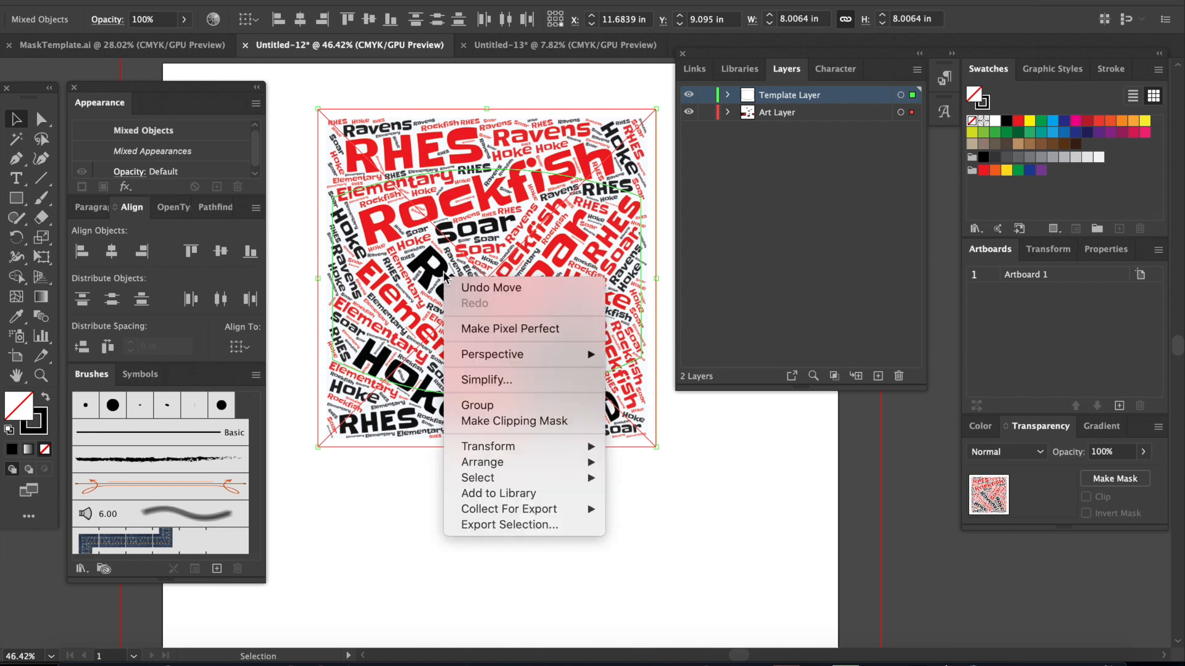
click(508, 422)
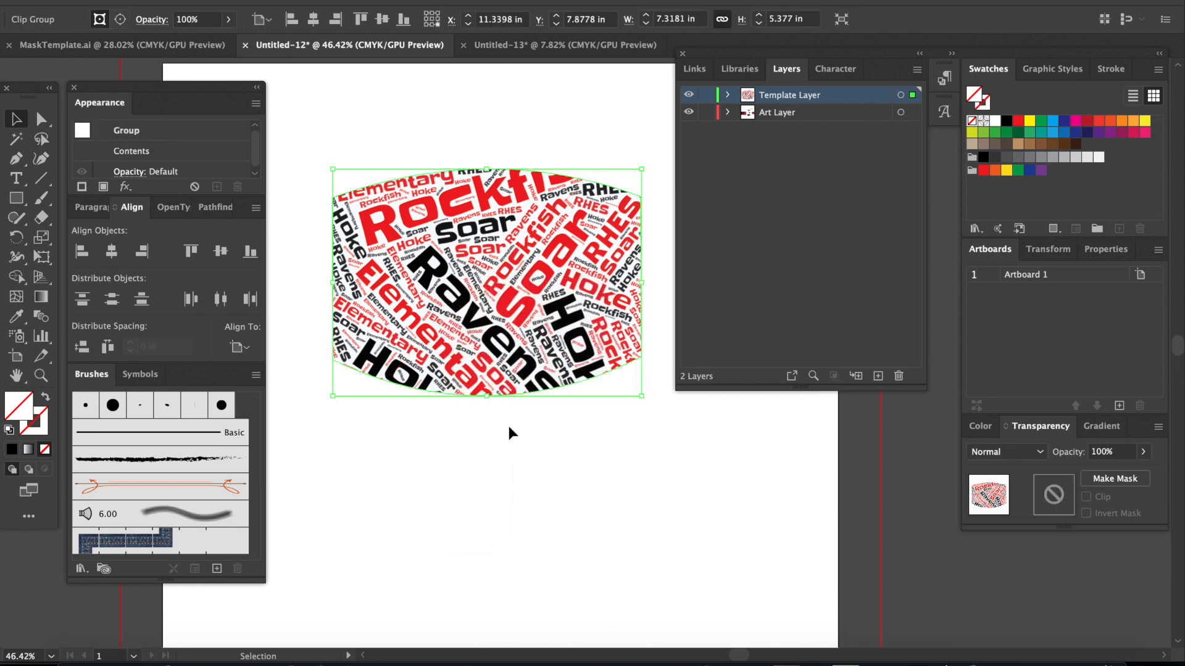
click(506, 486)
scroll(445, 448, up, 1)
scroll(428, 439, left, 2)
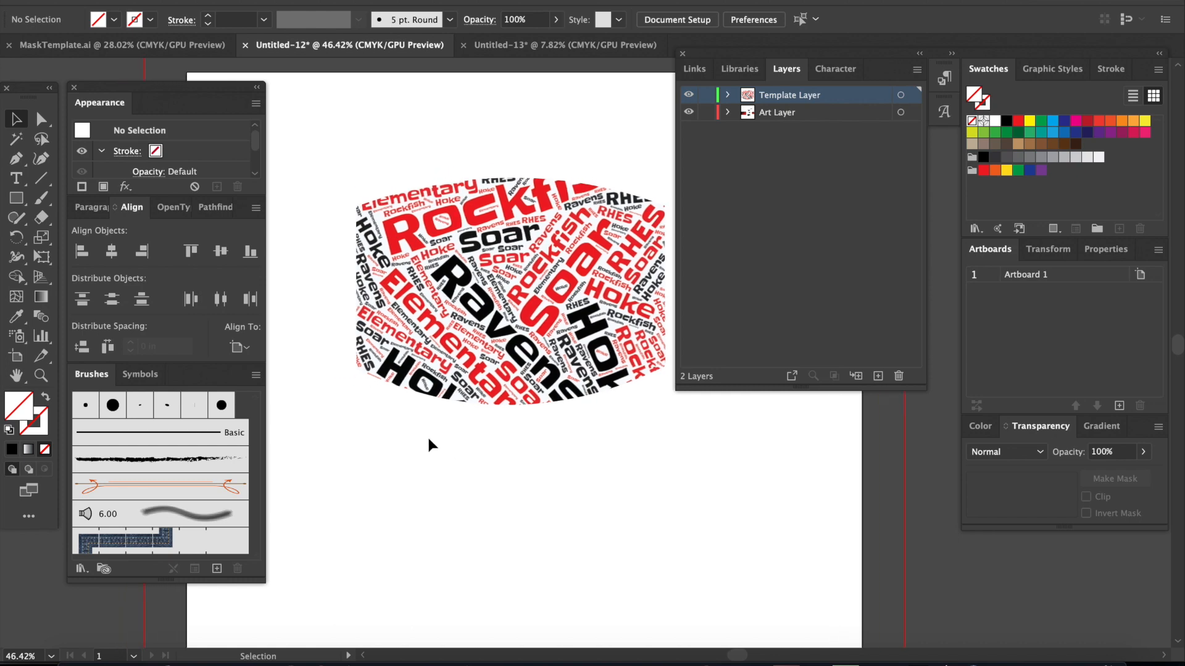
scroll(429, 443, right, 2)
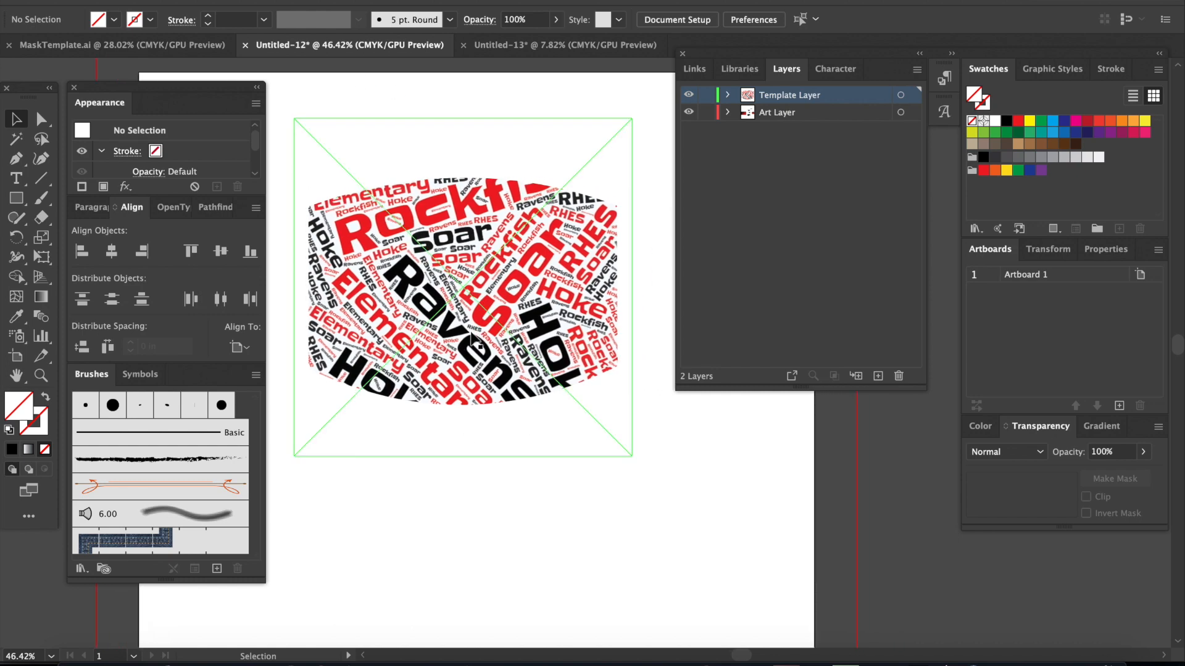
scroll(475, 340, down, 1)
scroll(471, 337, down, 3)
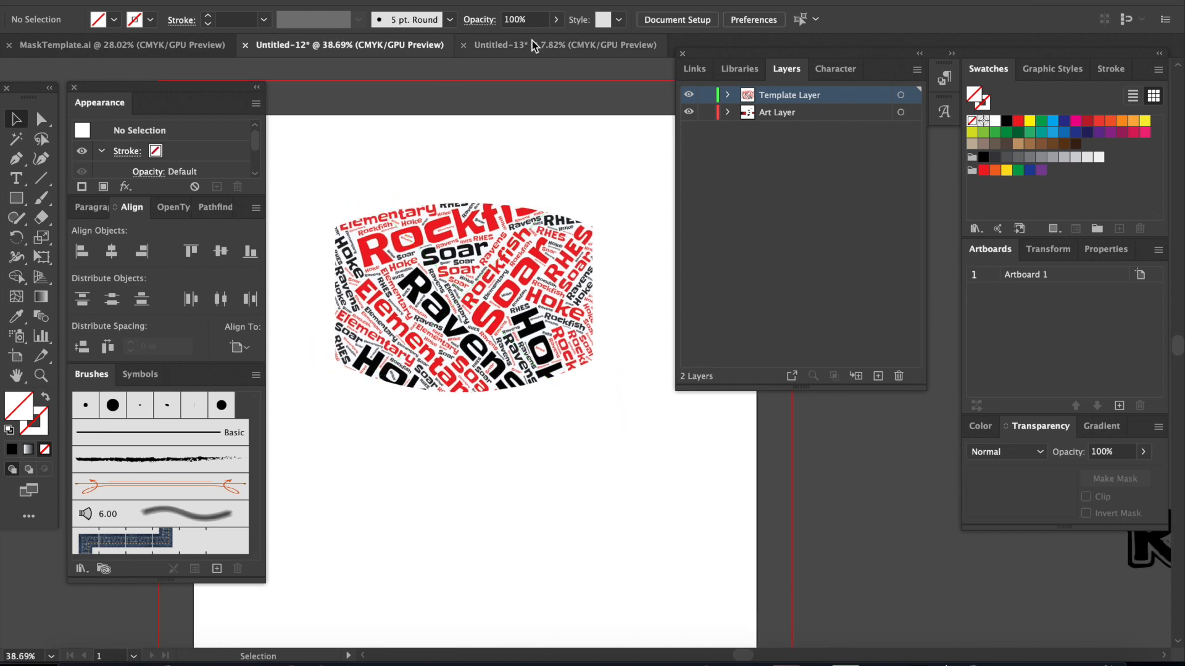
Step: Switch to the Untitled-13 document and delete the raven head from its artboard
click(516, 44)
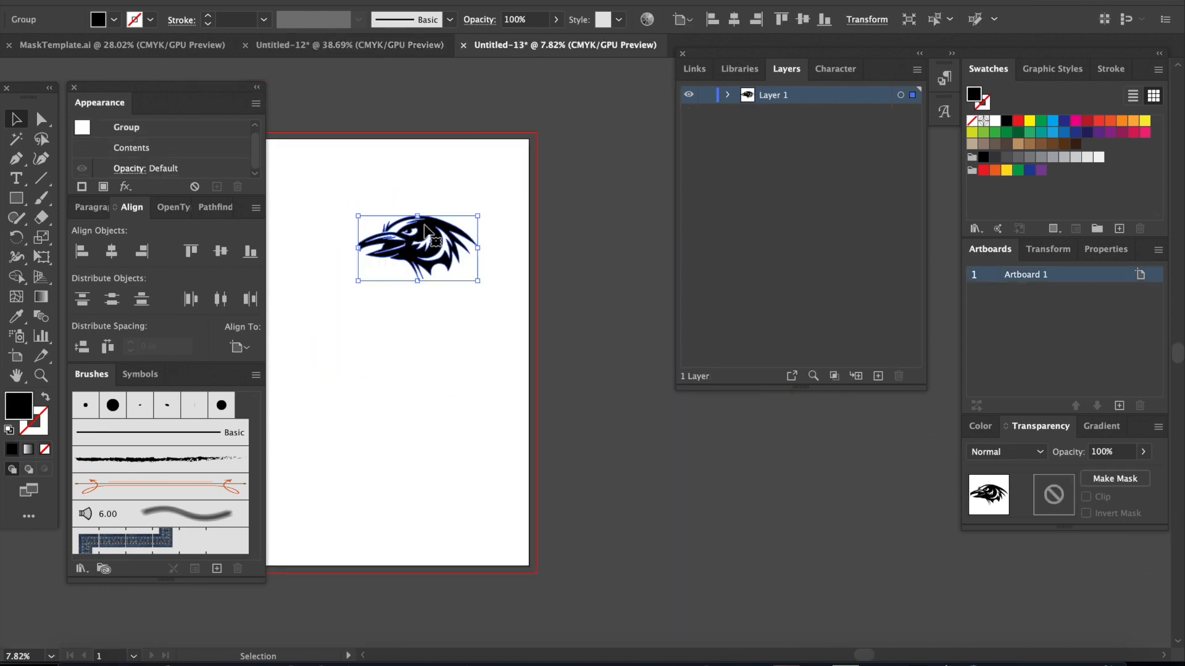
key(Delete)
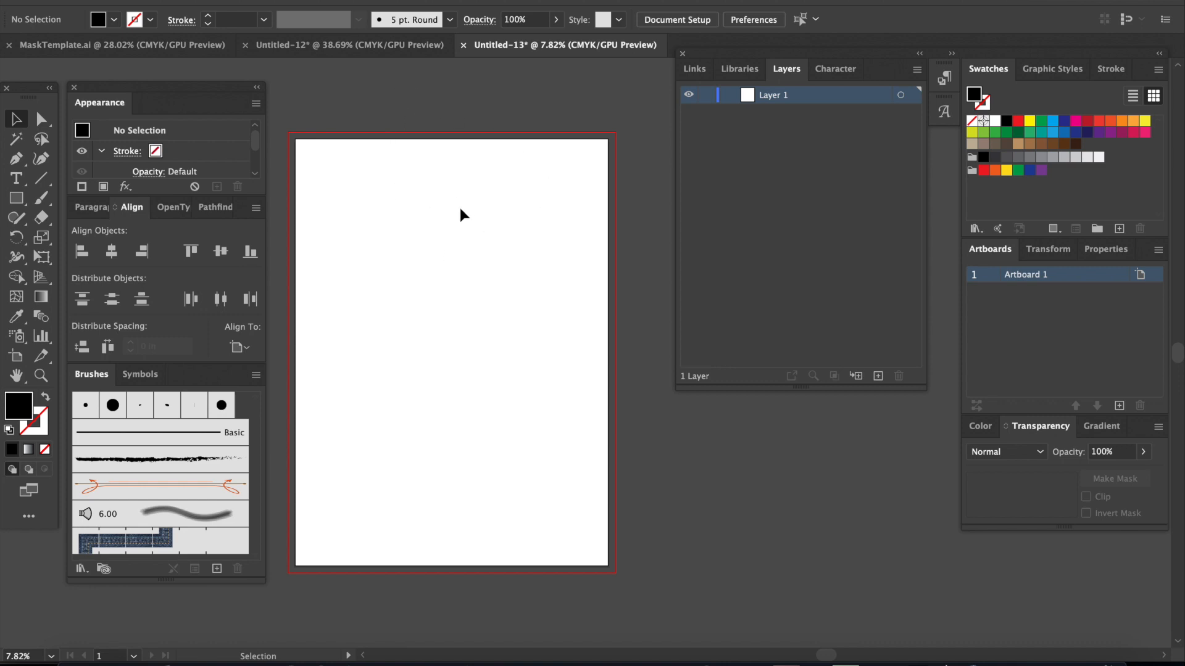
Step: Copy the clipped word-art mask from Untitled-12 into Untitled-13 and place it in the artboard's upper-left corner
click(390, 50)
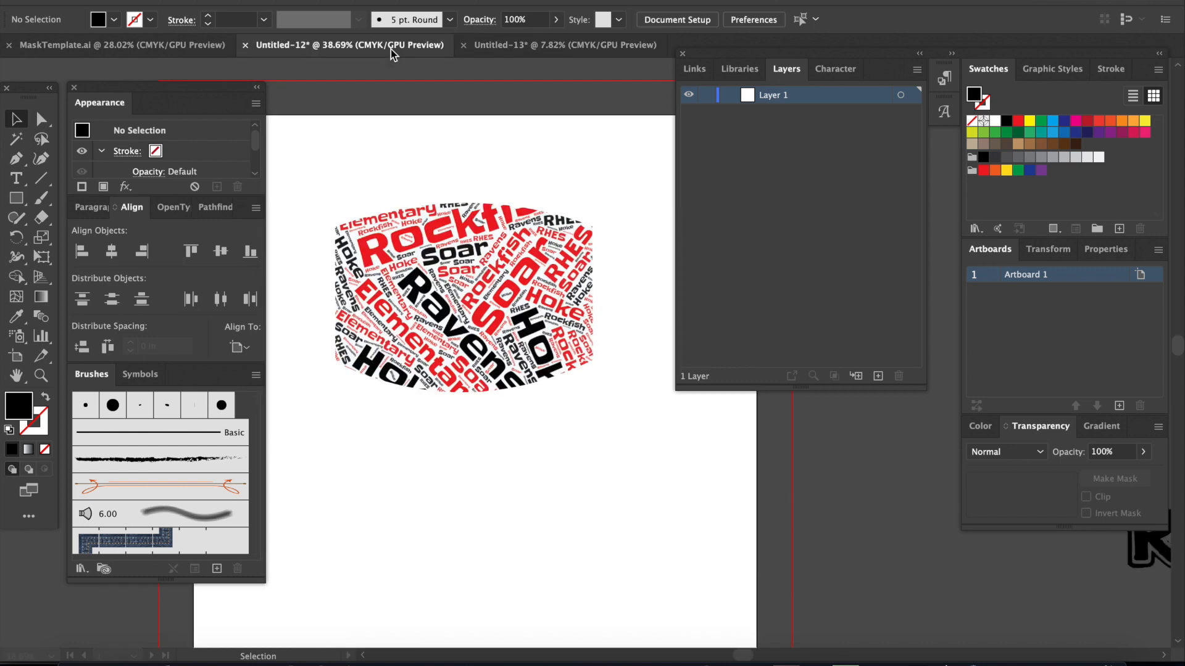
click(442, 264)
key(a)
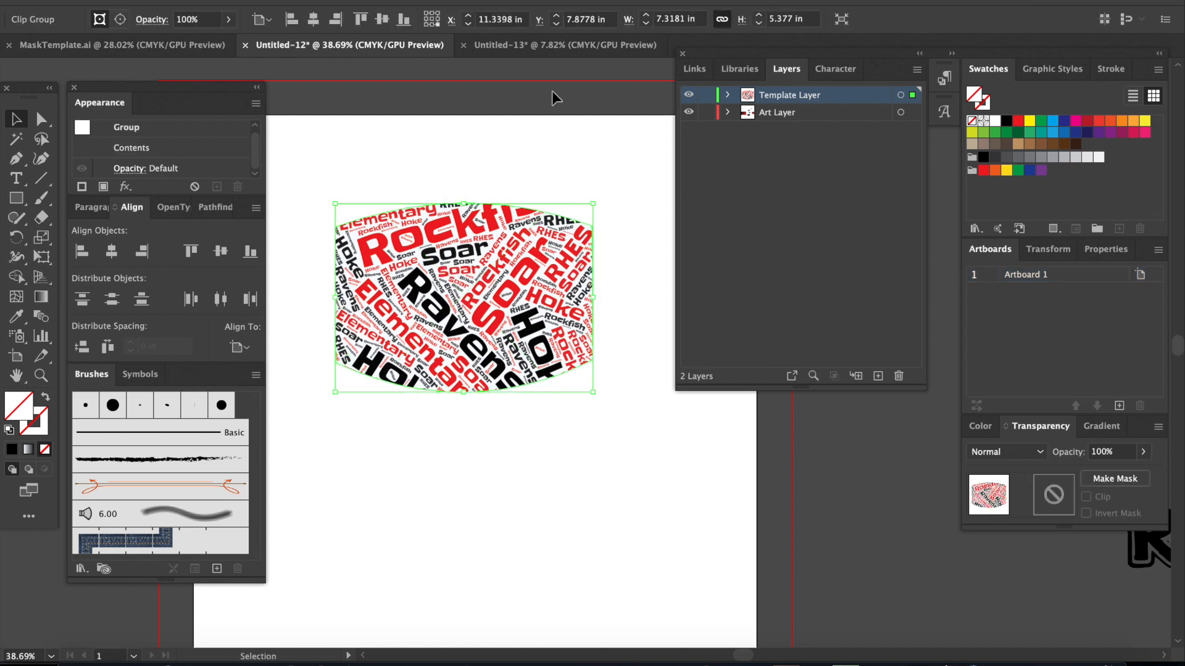
click(540, 49)
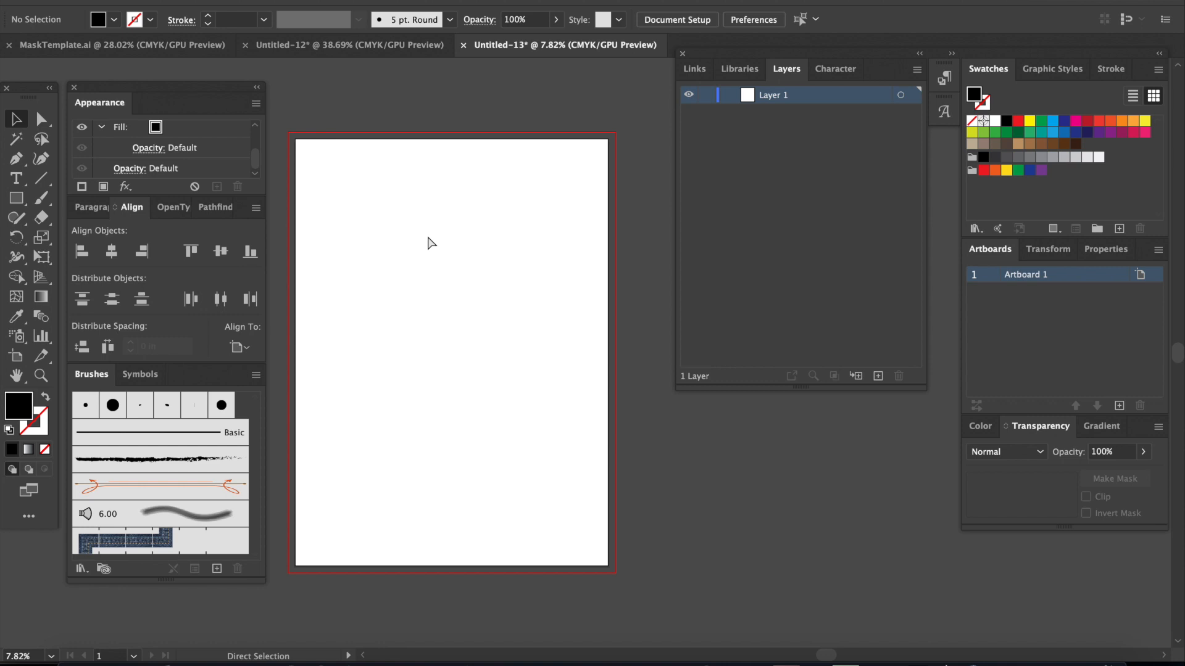
key(super+v)
drag(583, 357, 329, 176)
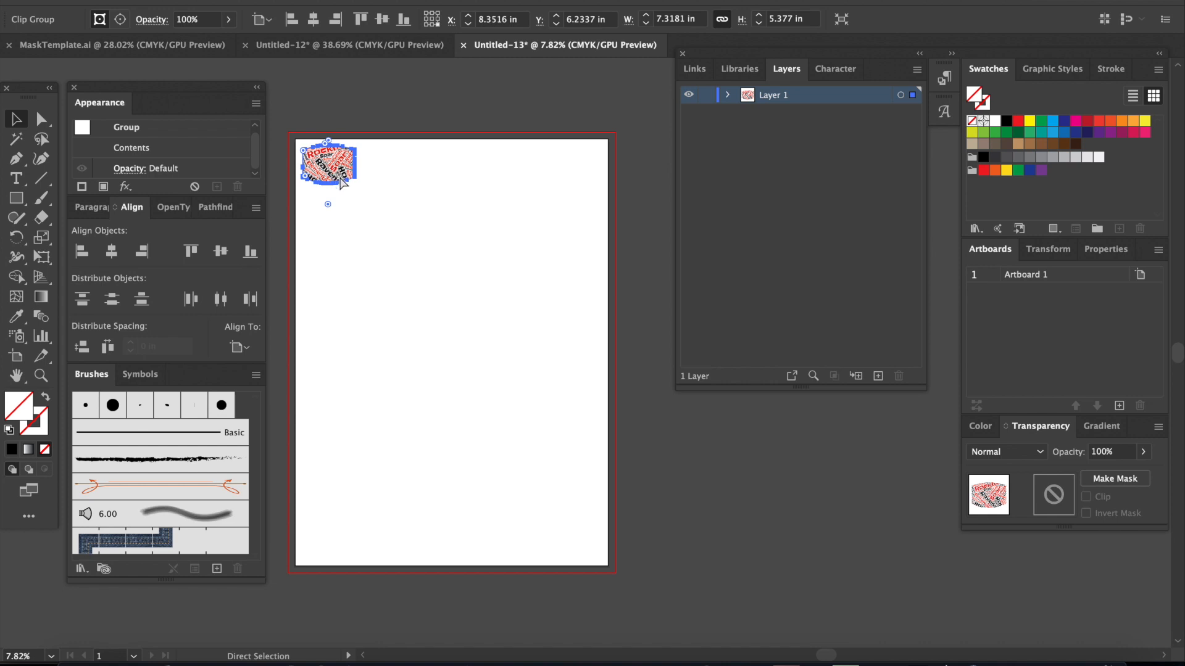
Step: Paste further copies of the clipped mask and arrange a row of five along the artboard's upper edge
key(ctrl+z)
key(a)
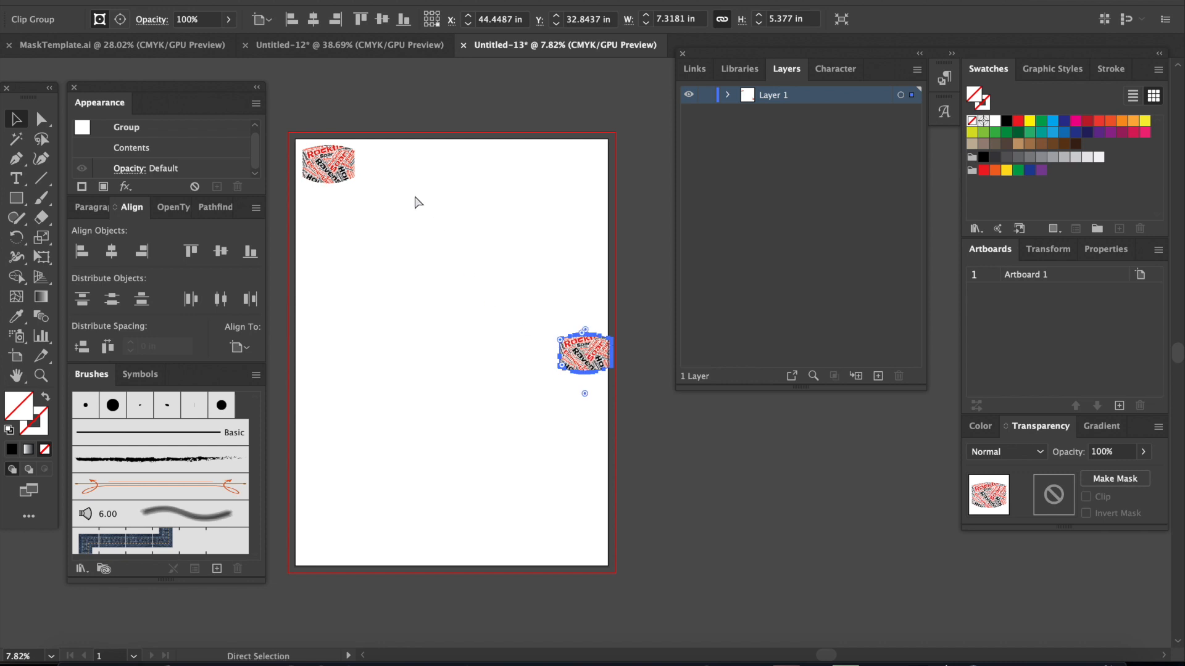
key(v)
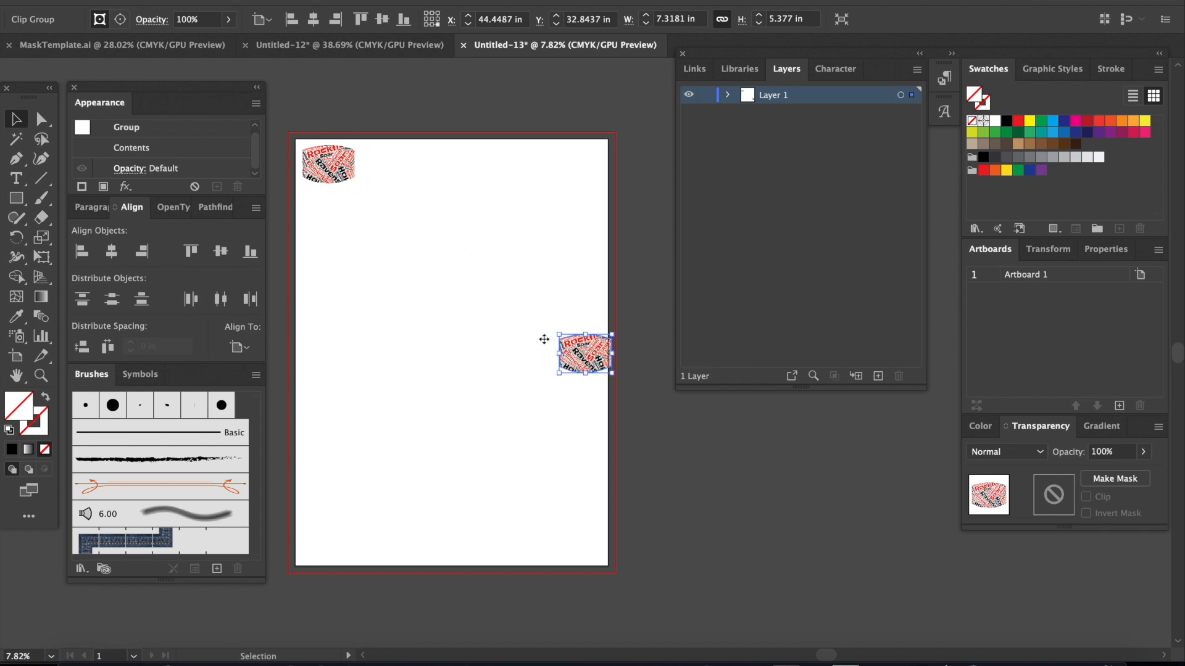
drag(584, 356, 496, 165)
drag(596, 327, 564, 161)
Step: Select the row of five masks and nudge it right to an X position of about 41.37 in
drag(367, 192, 591, 79)
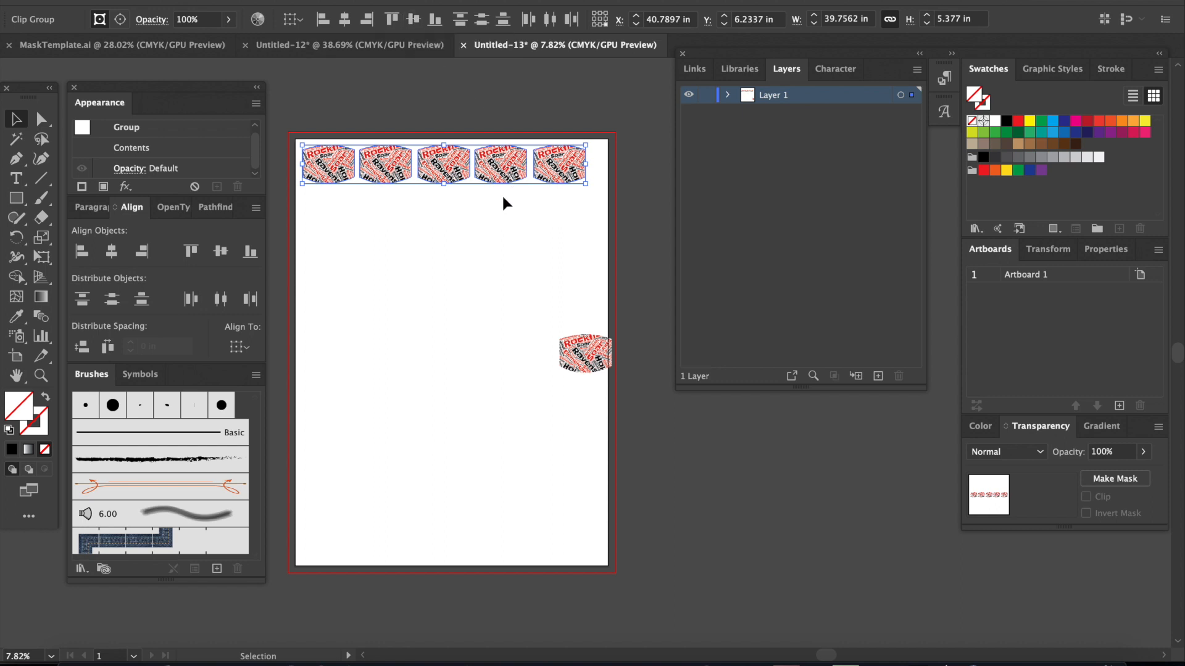
key(Right)
key(Right)
key(Right)
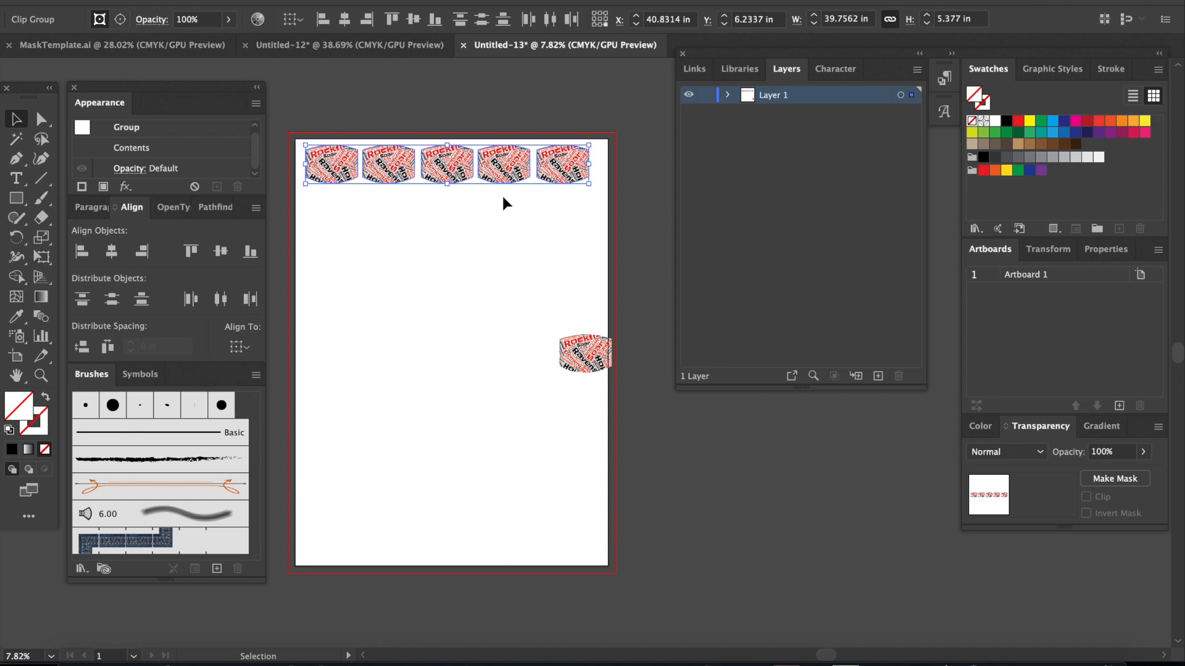
key(Right)
key(Right)
key(Right)
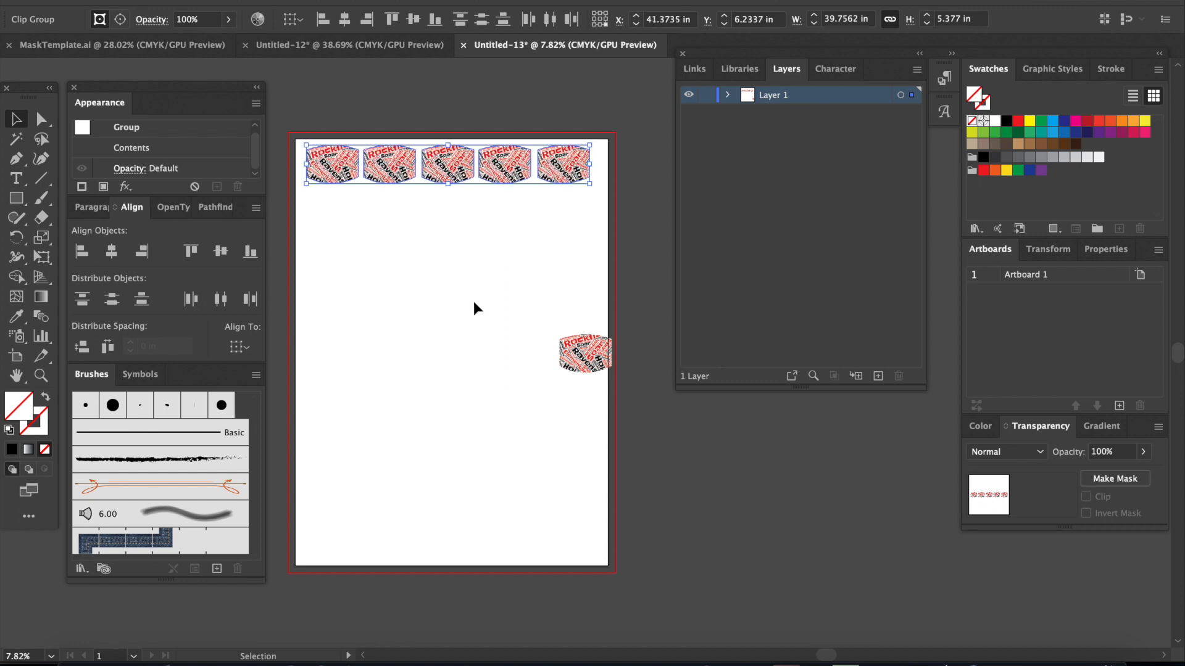
Step: Delete the leftover mask copy near the artboard's right edge
click(474, 303)
click(586, 363)
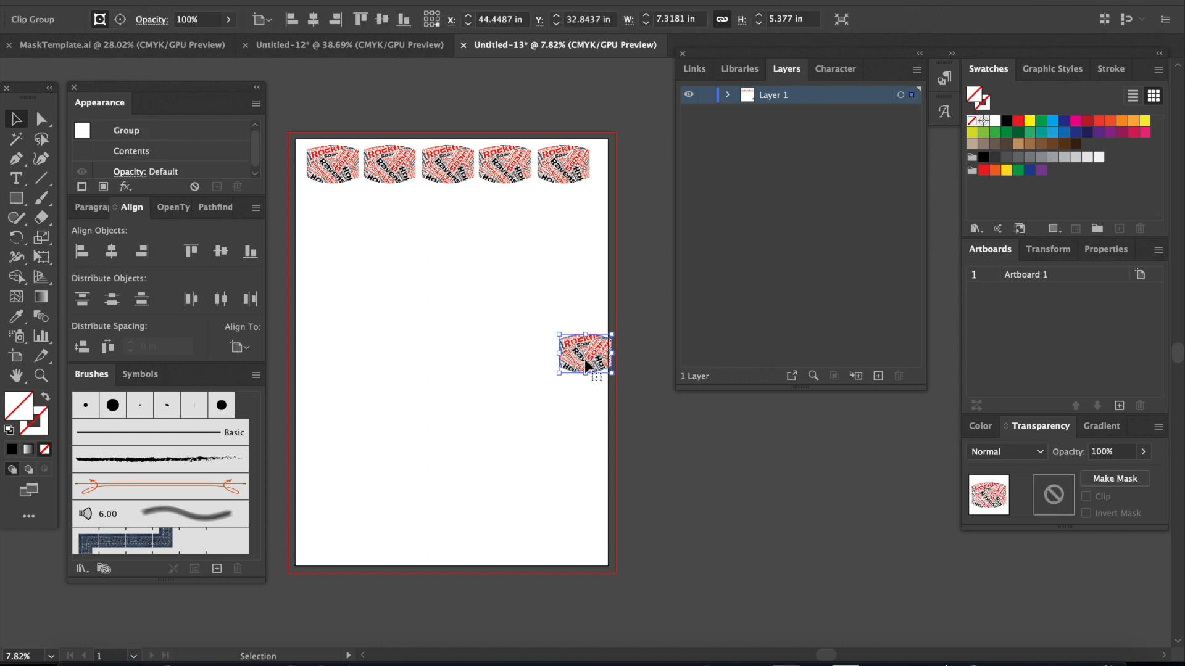
key(Delete)
Step: Duplicate the row of five masks and place the copy directly beneath the first row
drag(315, 223, 617, 115)
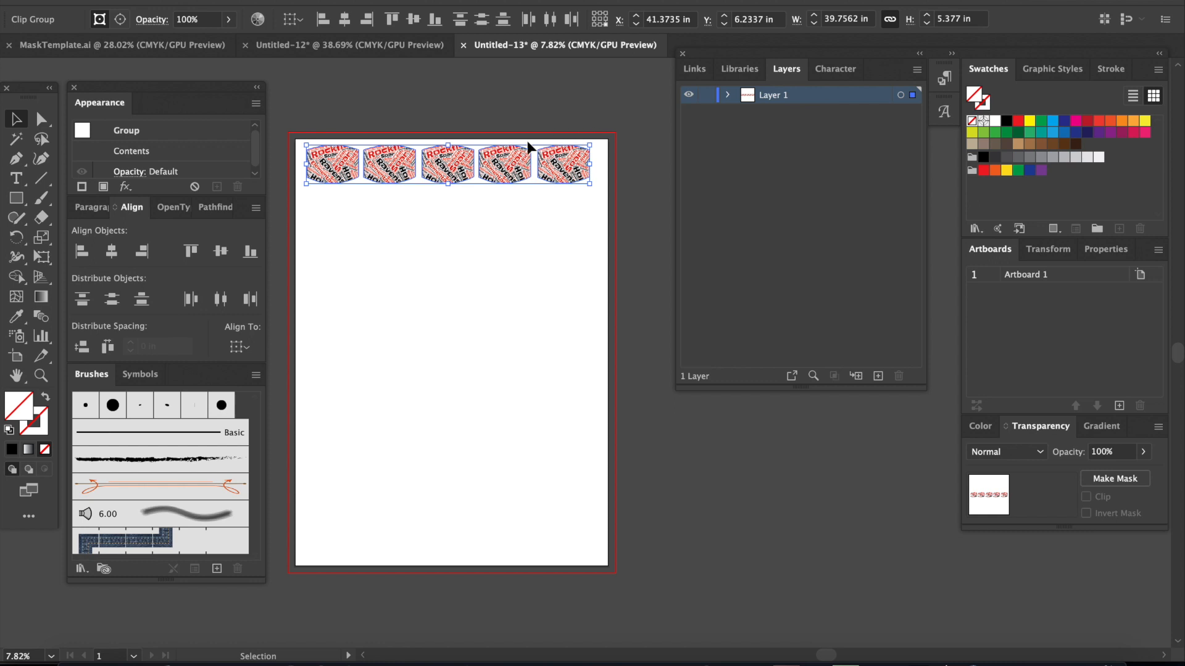
key(a)
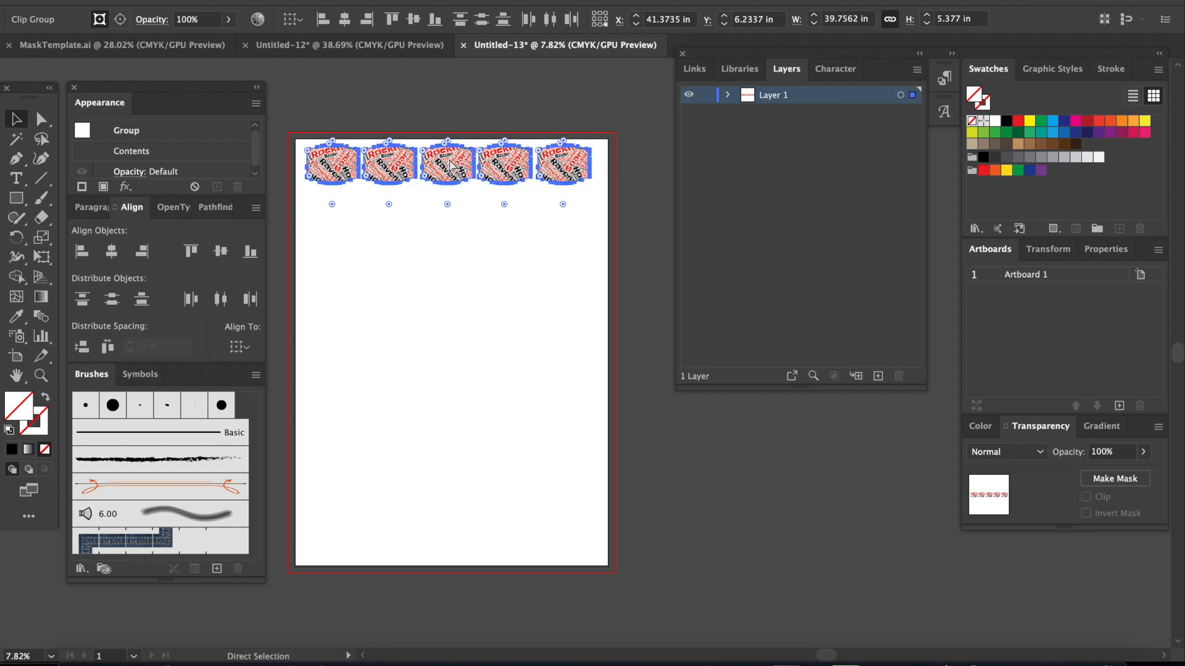
key(v)
key(ctrl+v)
drag(556, 338, 395, 200)
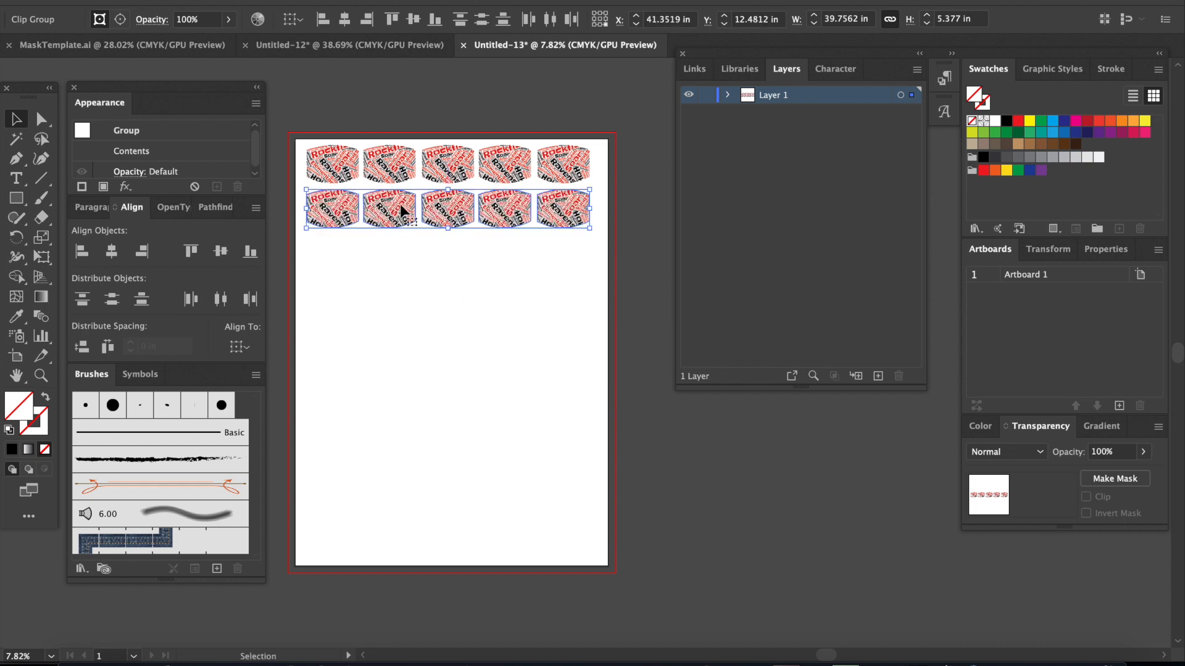
click(435, 339)
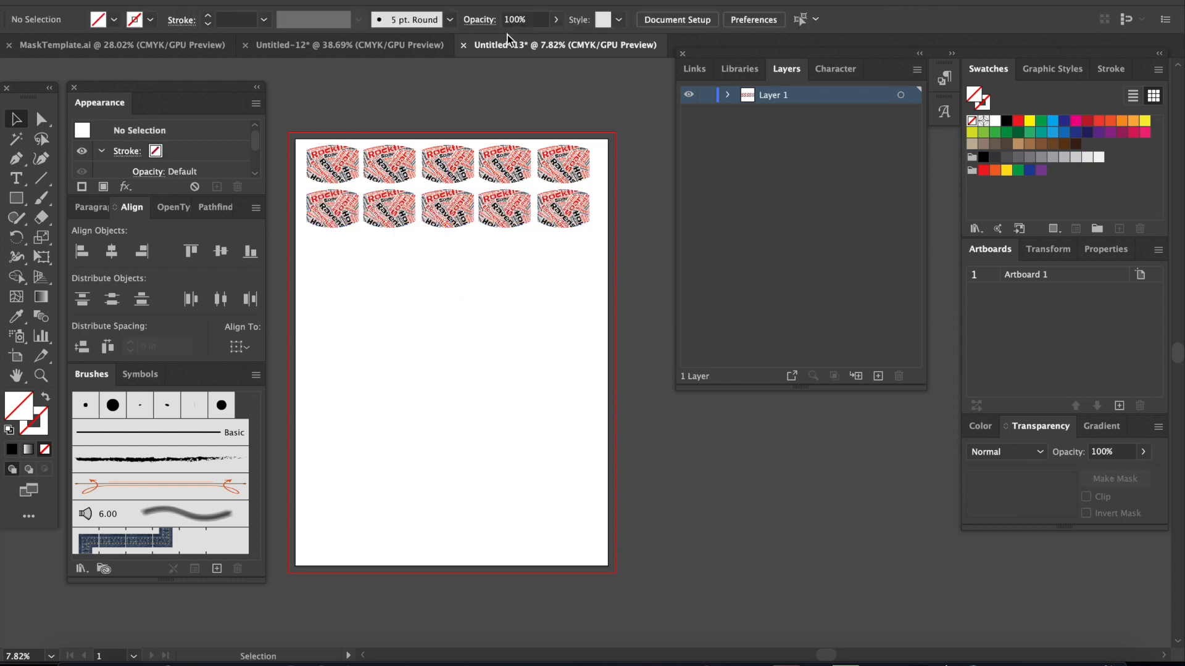
Step: Return to the Untitled-12 document and delete the clipped word-art mask from the artboard
click(356, 50)
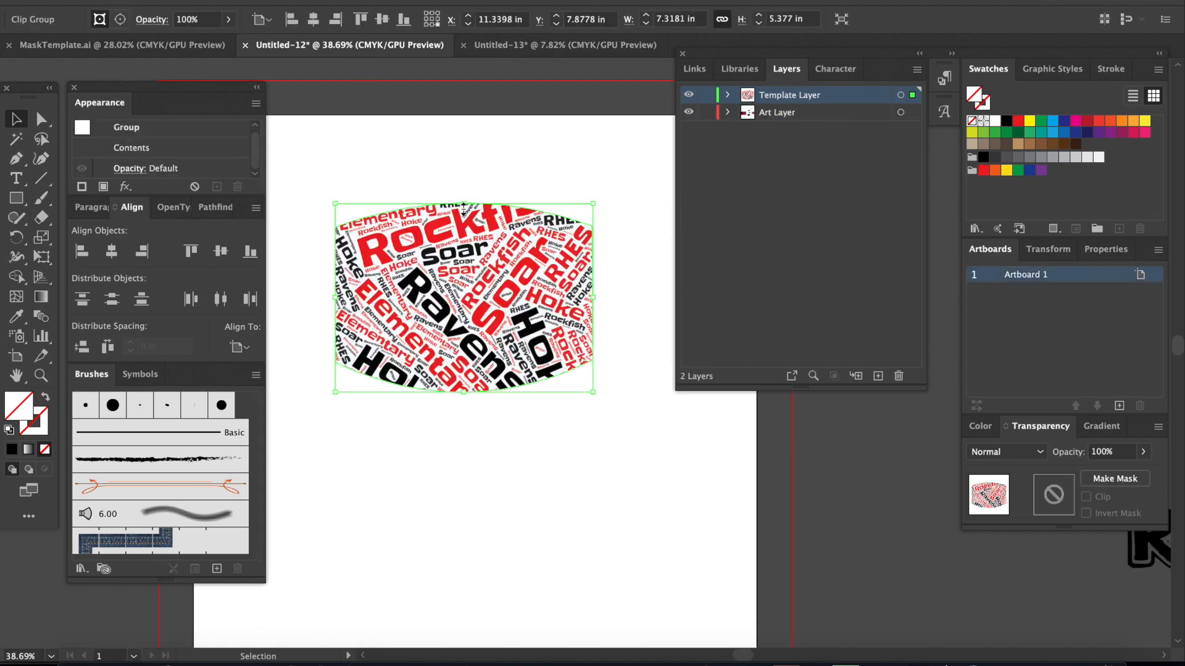
drag(455, 271, 465, 233)
scroll(462, 235, down, 5)
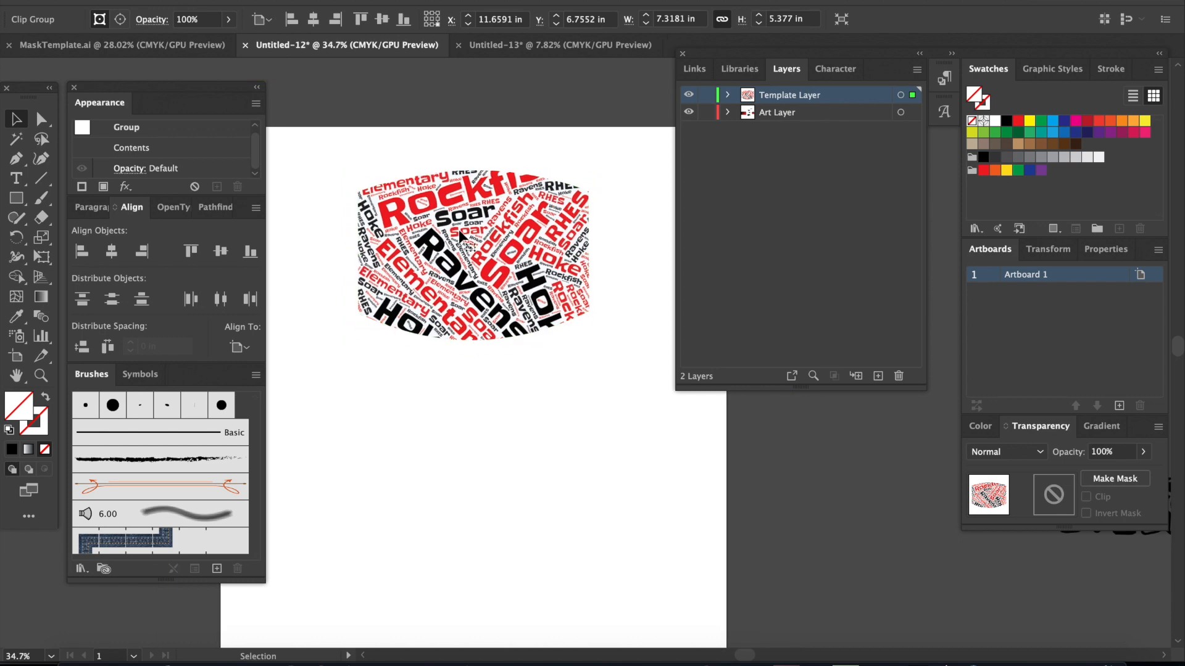
scroll(460, 237, down, 4)
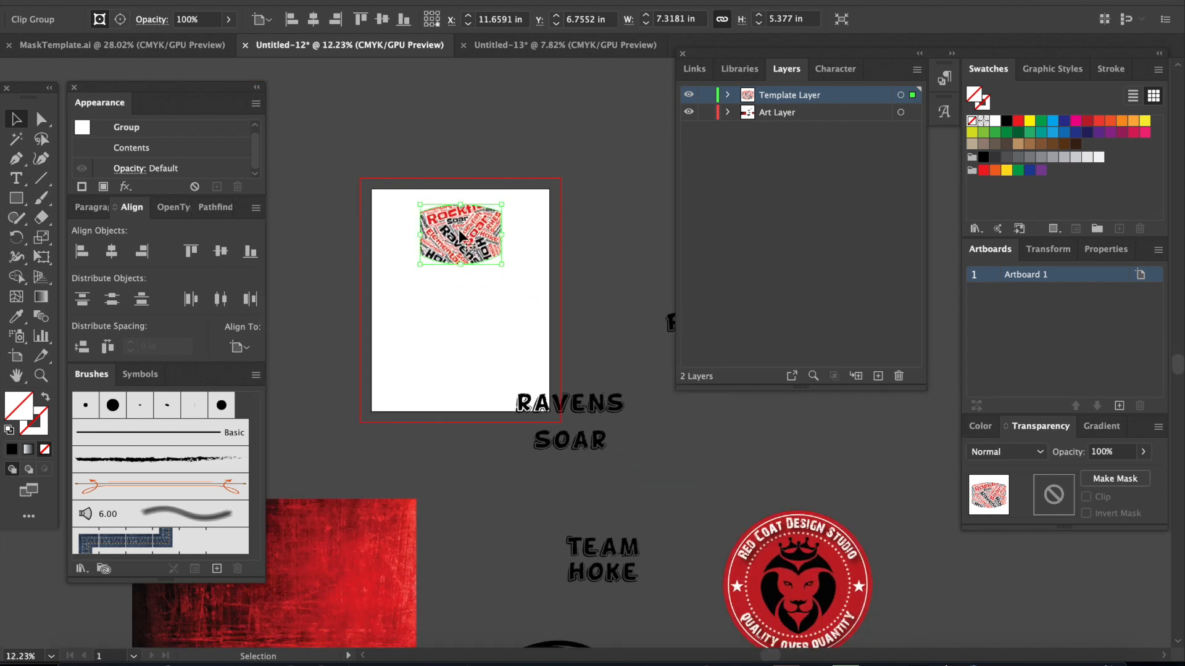
scroll(460, 236, right, 1)
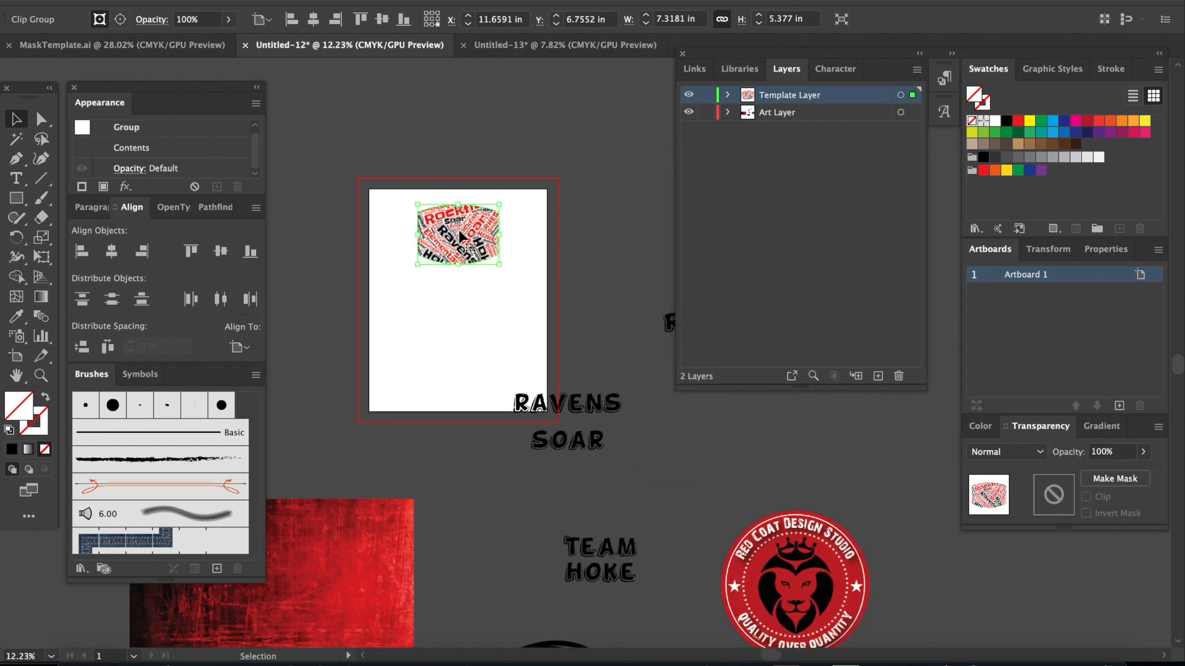
scroll(460, 236, up, 2)
key(Delete)
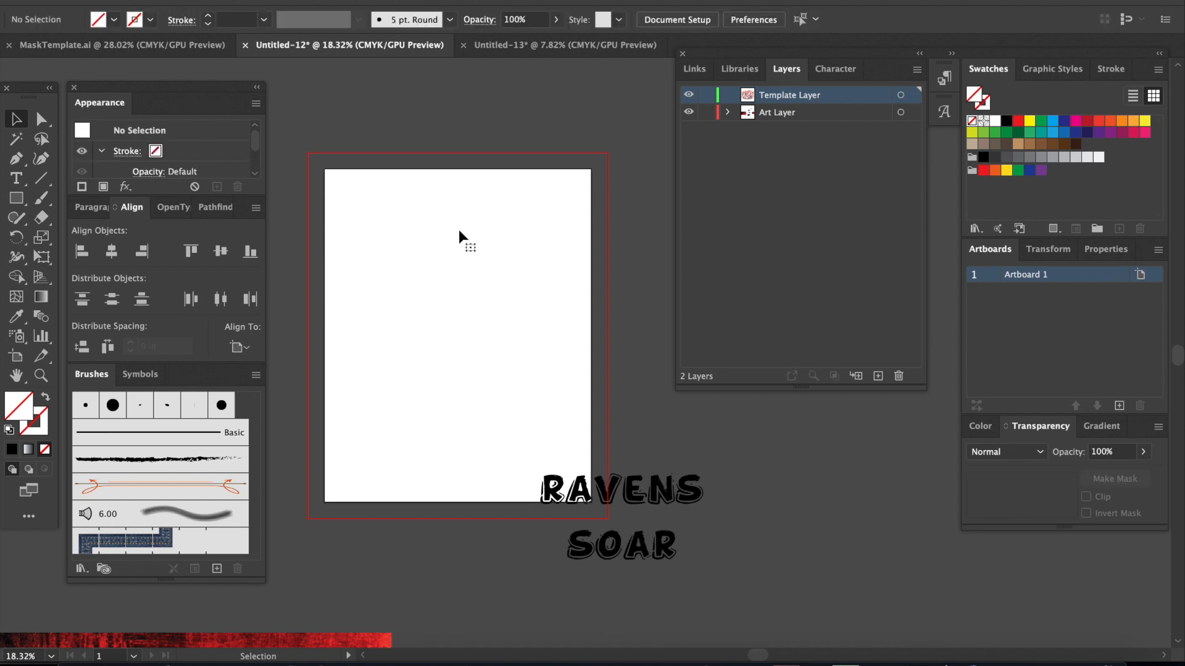
Step: Move the red grunge texture over the upper part of the artboard and scale it down to roughly the artboard's width
scroll(457, 235, down, 4)
drag(355, 555, 492, 270)
drag(579, 350, 494, 301)
drag(430, 269, 458, 269)
Step: Move the raven head over the upper-left part of the red texture and shift the texture slightly down the artboard
drag(560, 622, 403, 235)
scroll(409, 376, up, 2)
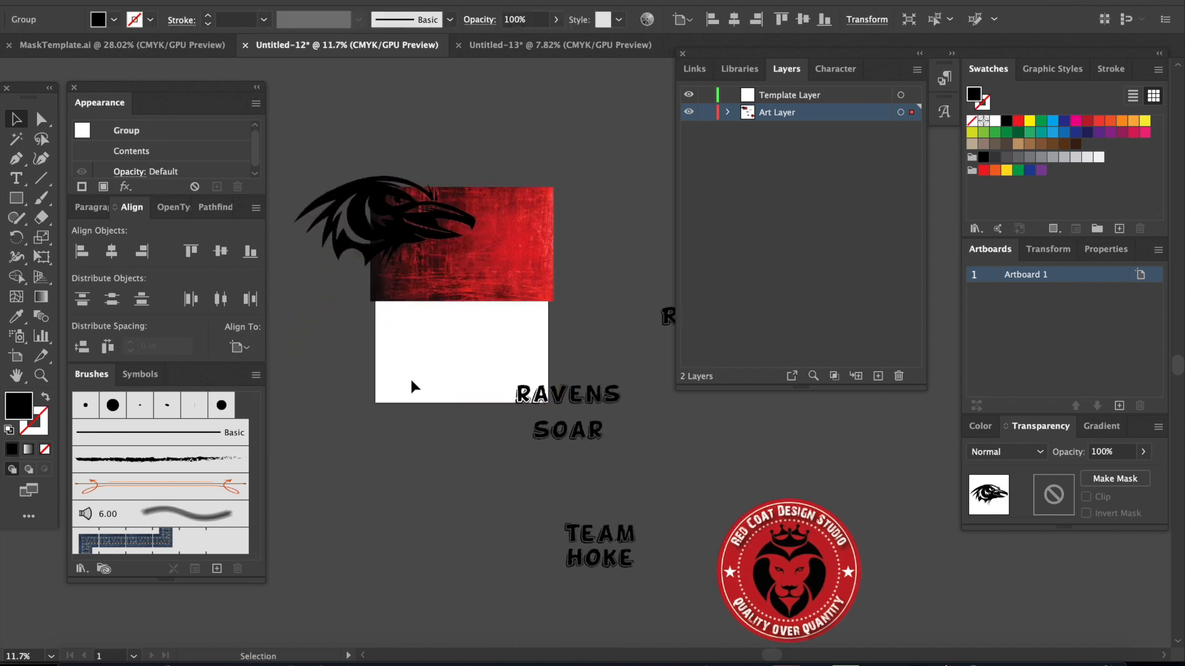
scroll(410, 376, down, 3)
scroll(411, 381, up, 3)
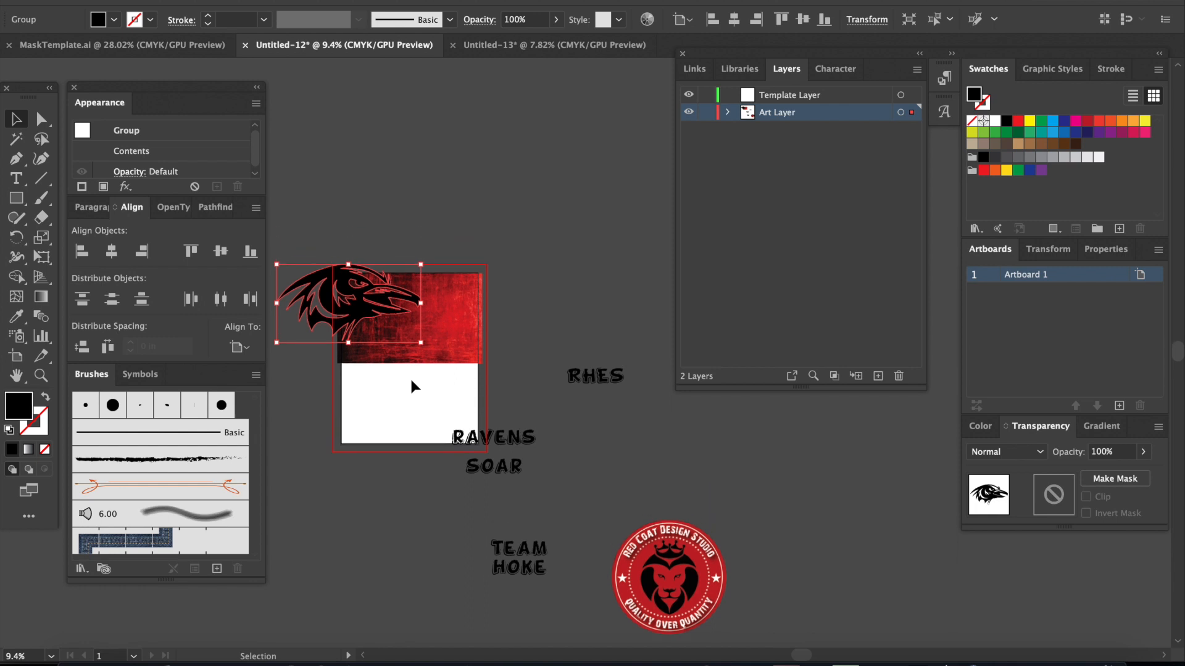
scroll(319, 304, up, 4)
mouse_move(447, 402)
mouse_down()
mouse_move(457, 412)
mouse_move(454, 401)
mouse_up()
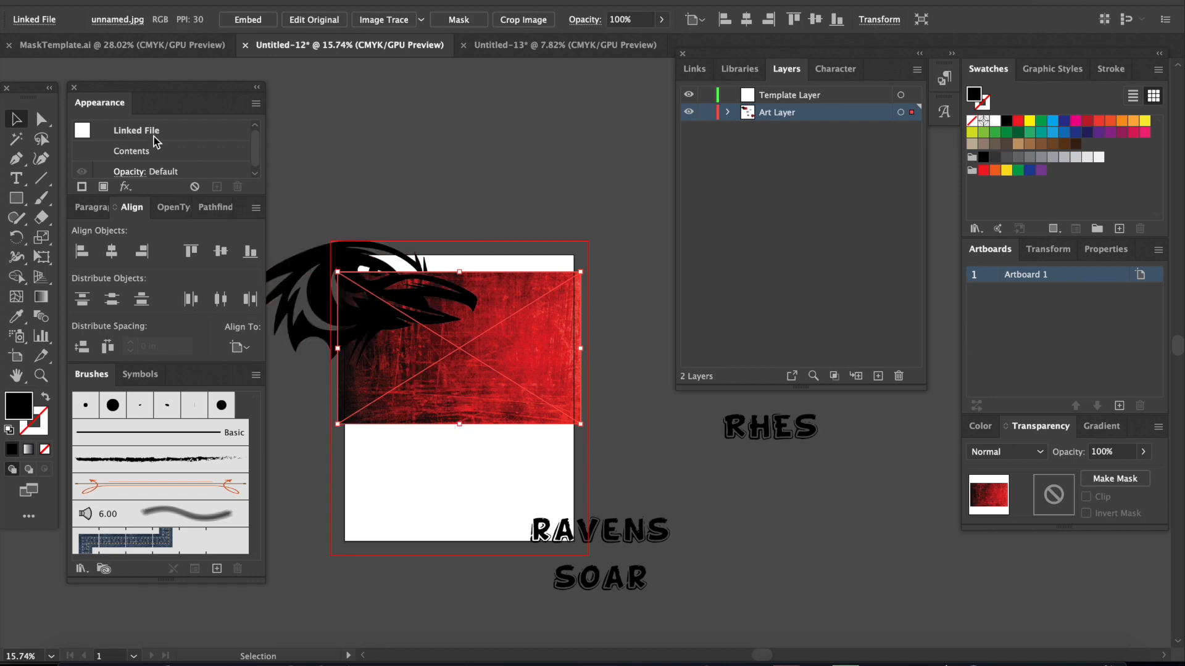
Step: Copy the adult mask outline from MaskTemplate.ai and paste it onto the Art Layer of Untitled-12
click(103, 47)
click(356, 196)
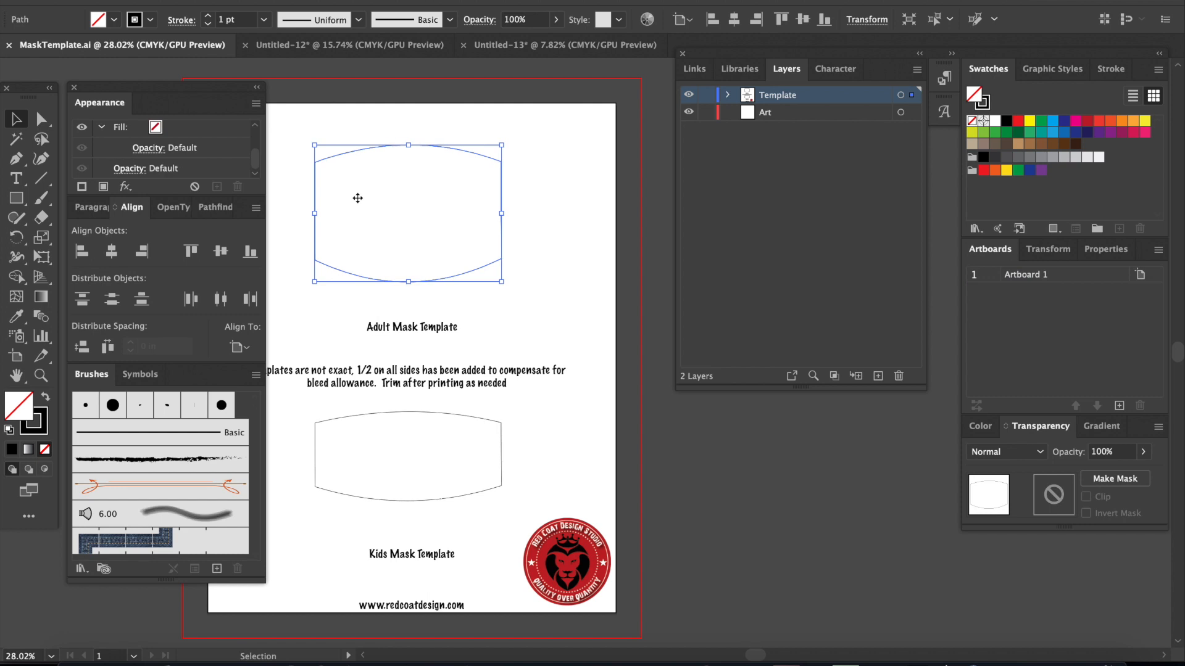
click(370, 46)
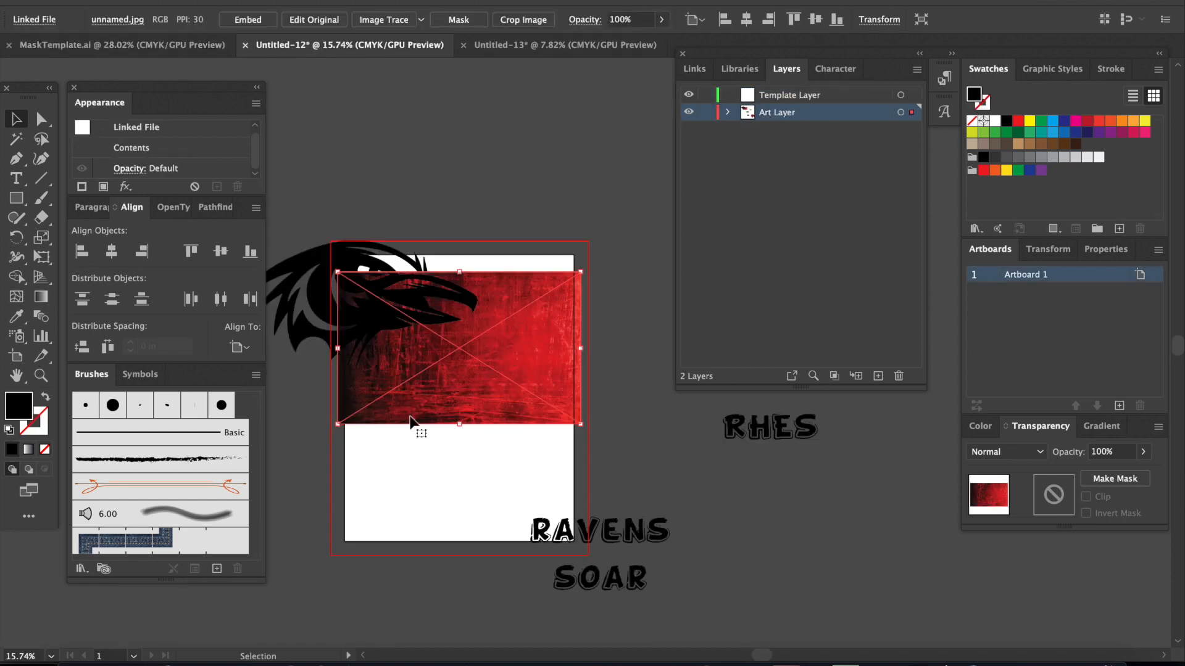
click(401, 467)
key(super+v)
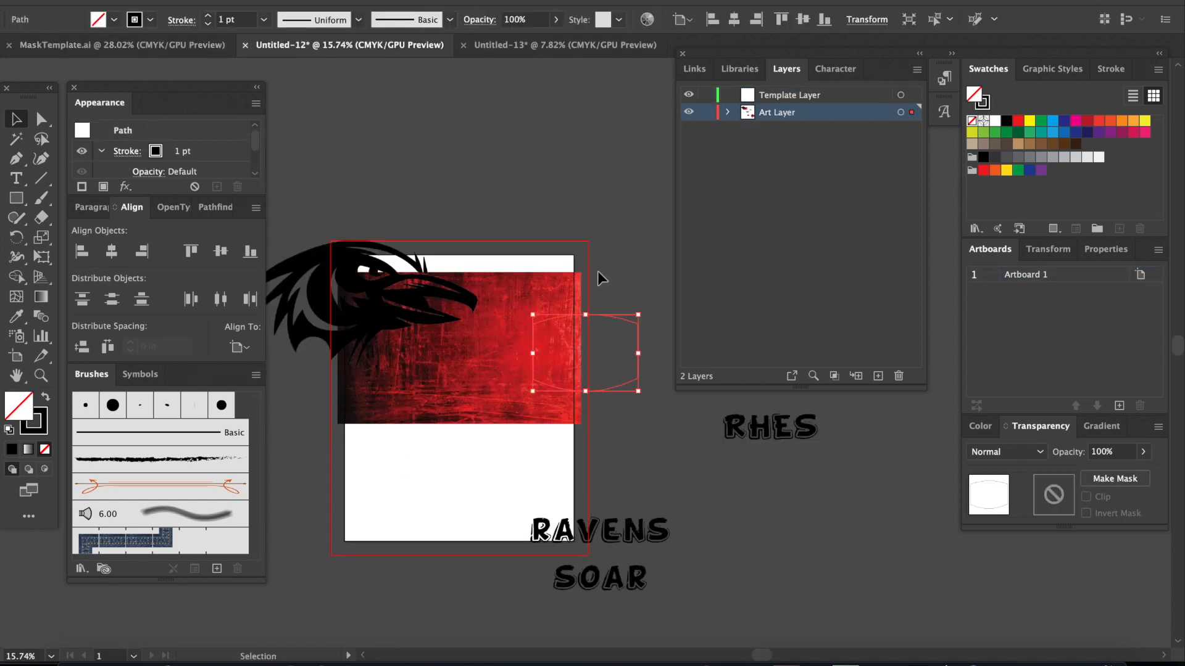
Step: Give the pasted mask outline a white stroke and place it over the middle of the red grunge texture
click(602, 182)
drag(621, 316, 455, 446)
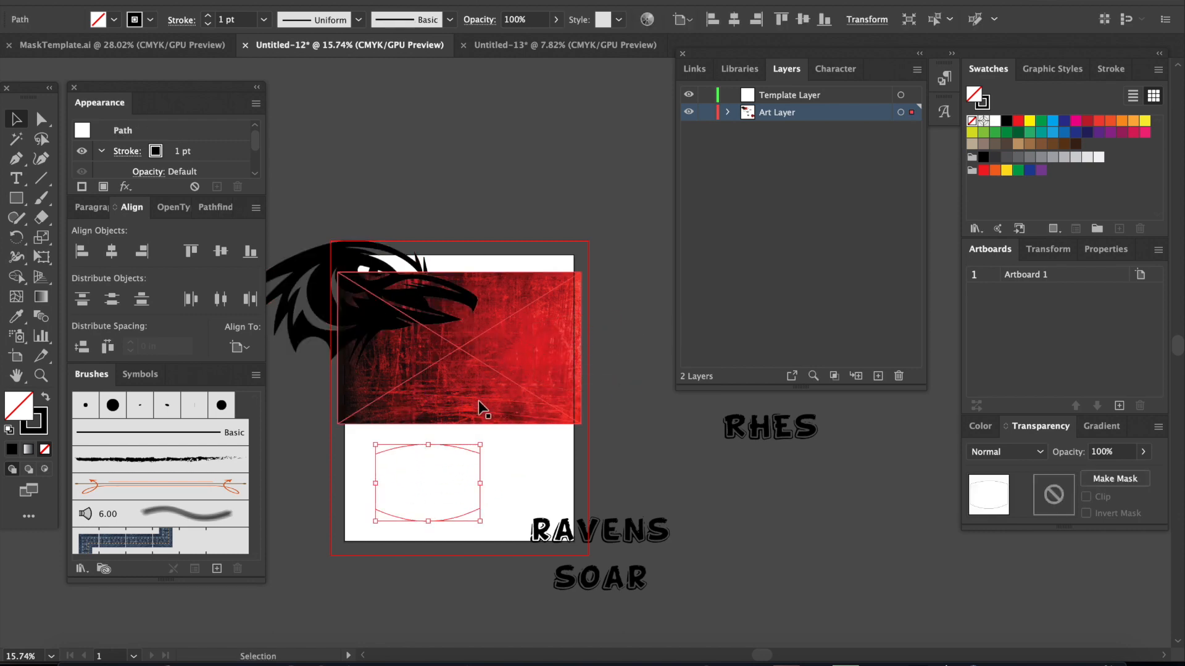
click(982, 103)
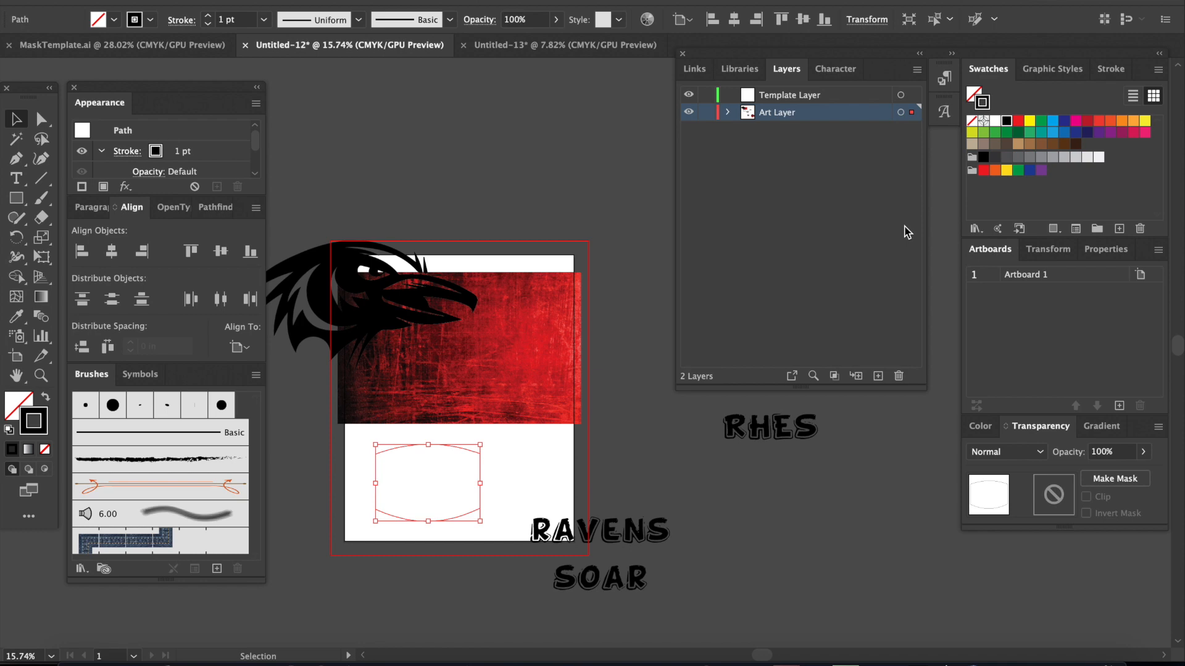
click(995, 121)
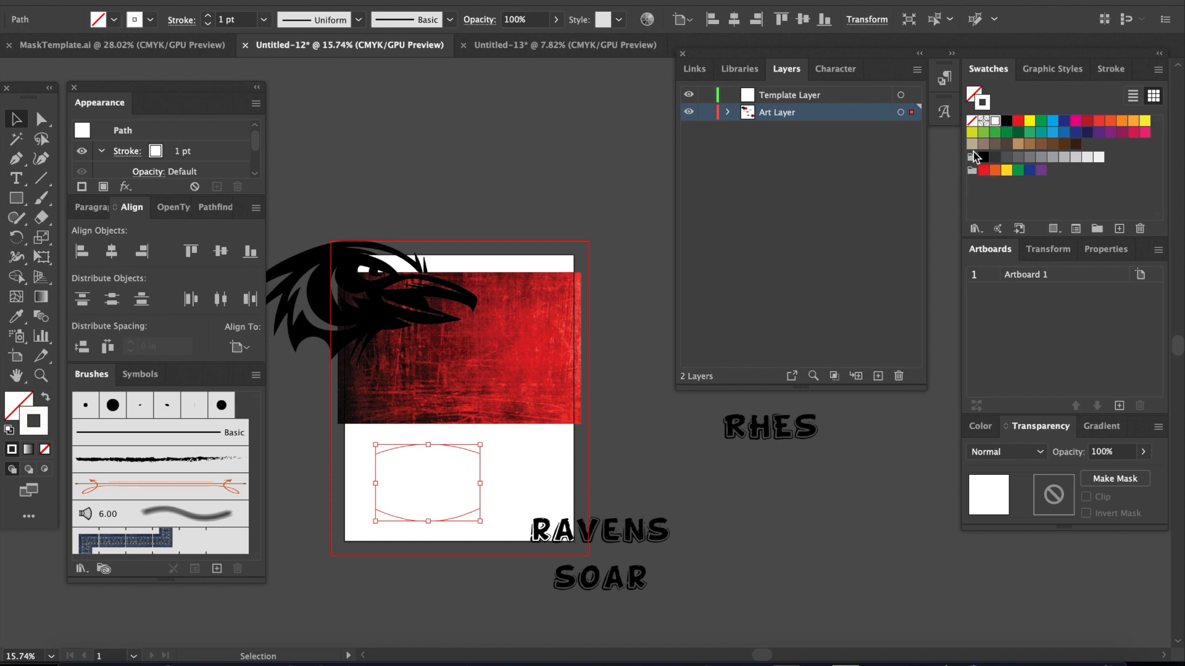
click(536, 458)
drag(452, 457, 484, 309)
click(489, 457)
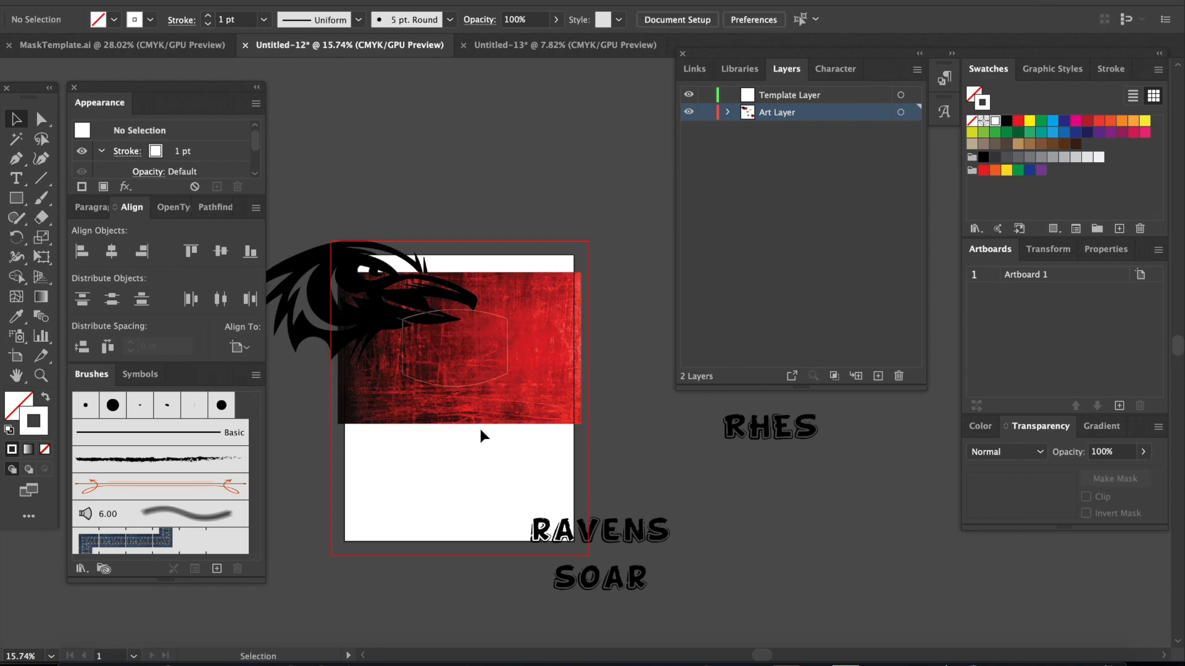
Step: Scale the red grunge texture down slightly and shift it left, keeping the mask outline within its brighter area
scroll(479, 432, up, 3)
scroll(478, 435, down, 1)
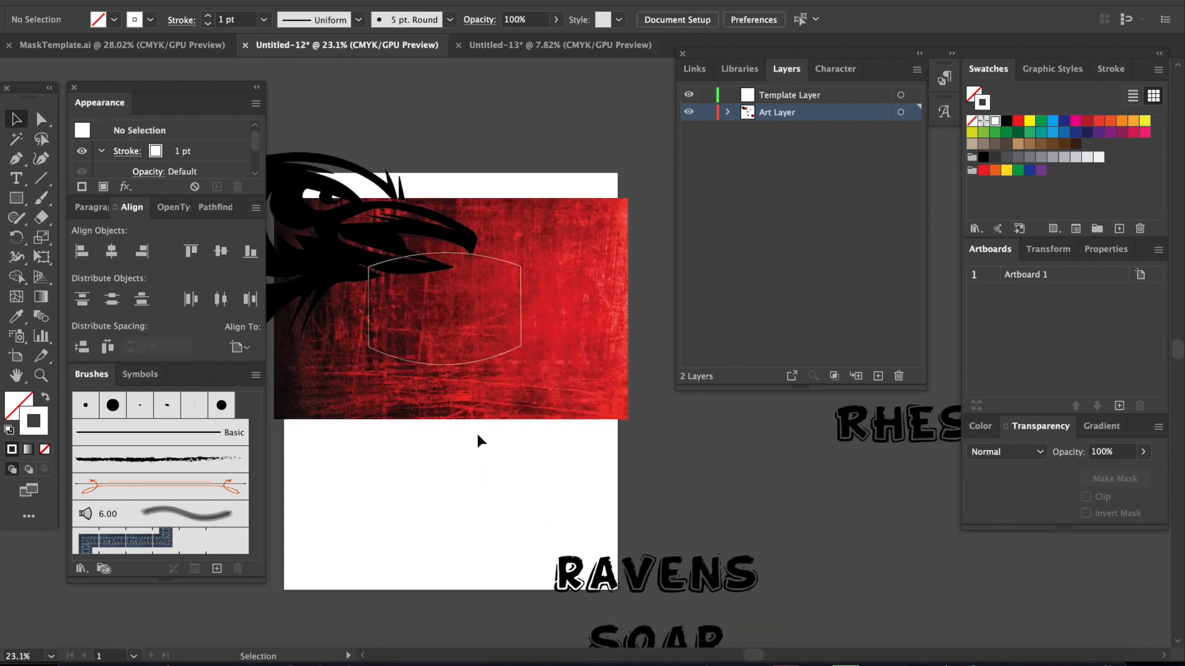
mouse_move(561, 408)
mouse_down()
mouse_move(536, 408)
mouse_move(574, 417)
mouse_move(553, 402)
mouse_up()
drag(413, 388, 396, 392)
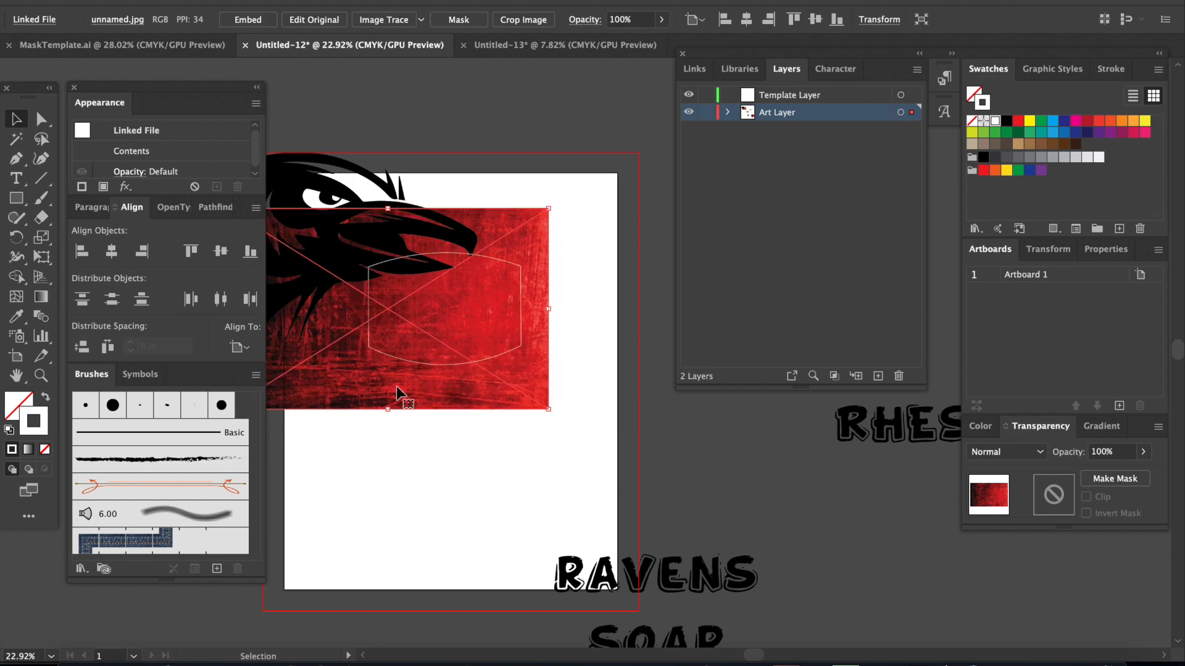
Step: Move the raven head onto the red texture and scale it down so its beak lies inside the mask outline
drag(353, 227, 410, 317)
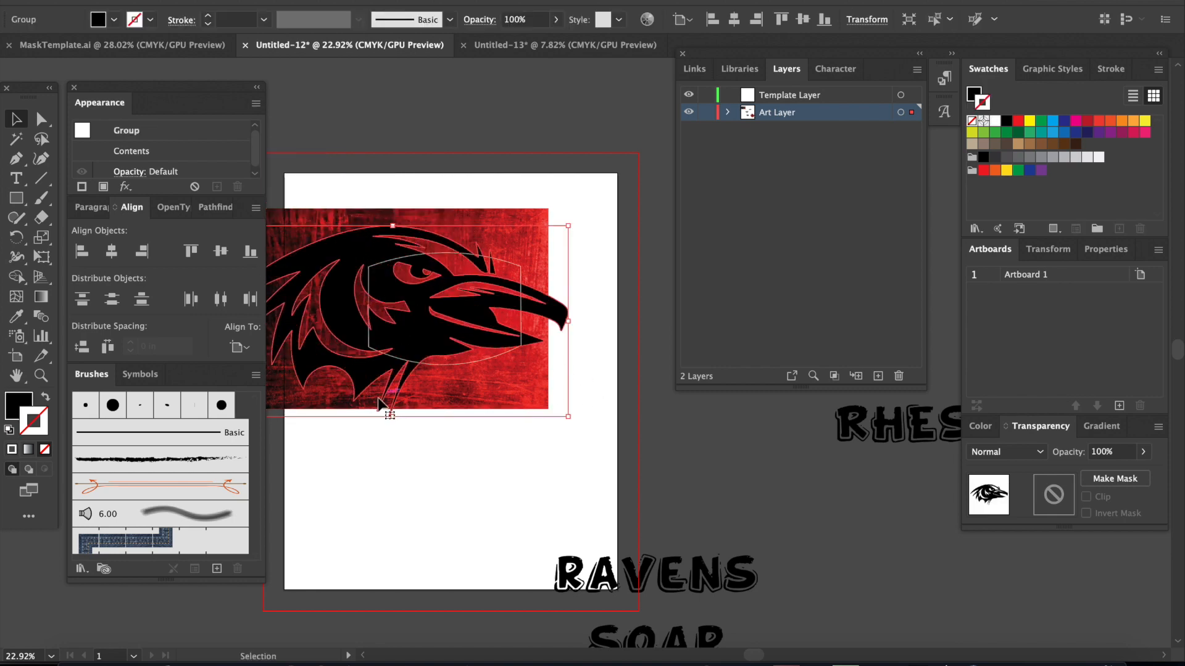
drag(380, 404, 393, 380)
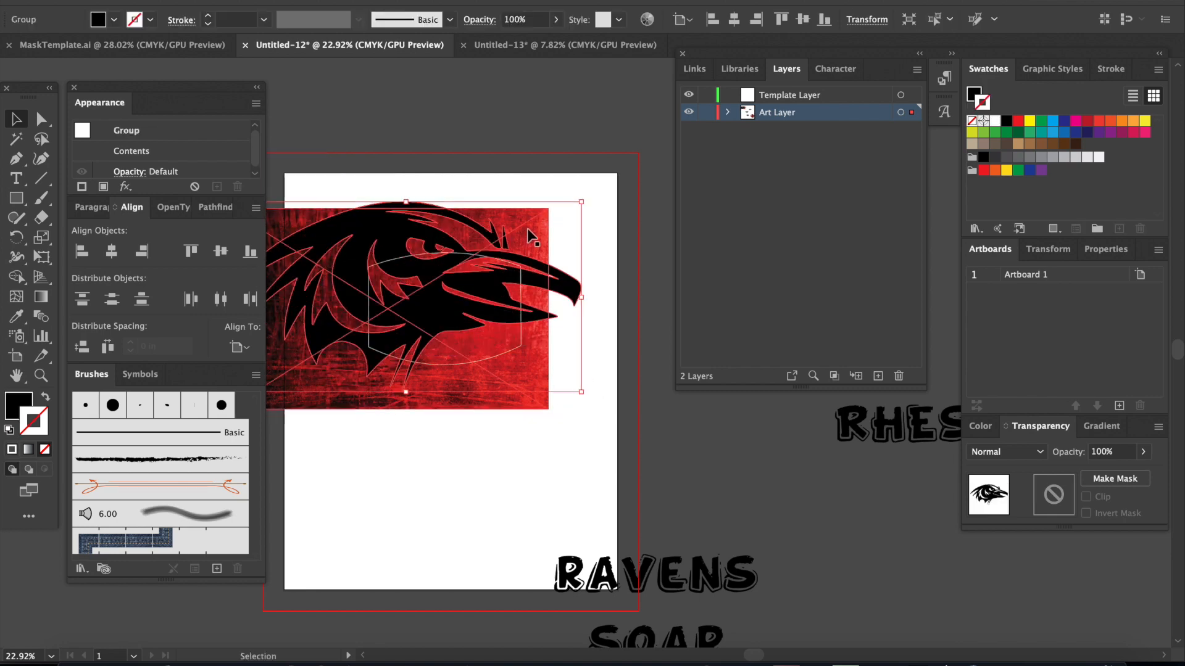
drag(582, 393, 426, 346)
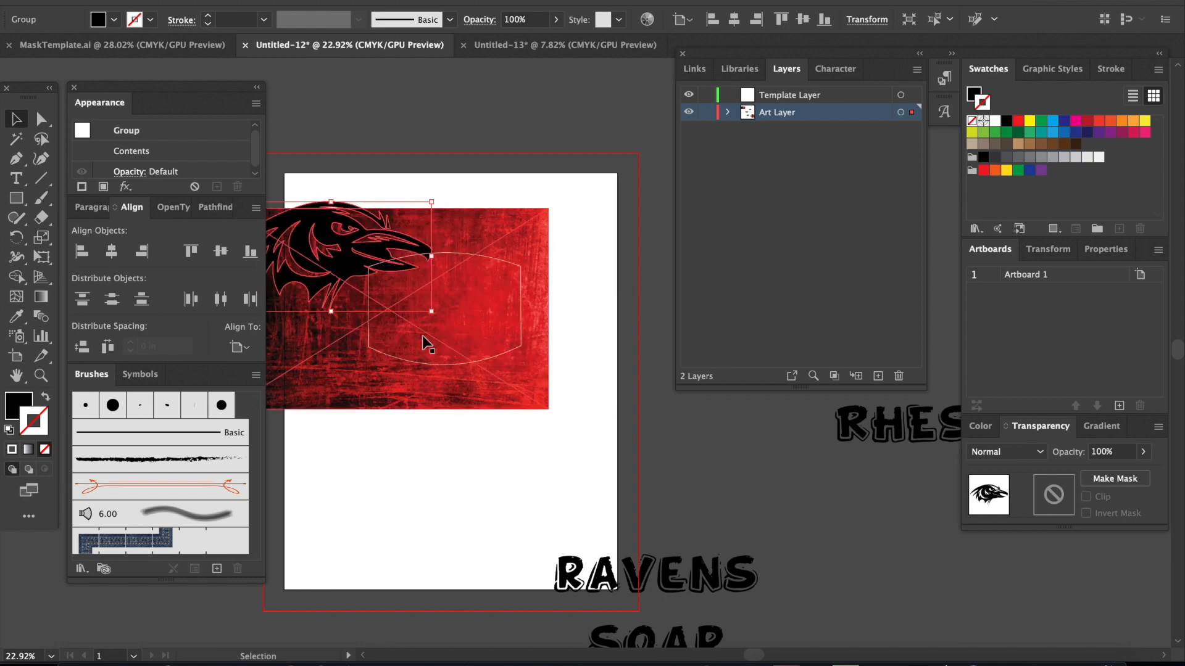
drag(349, 239, 395, 277)
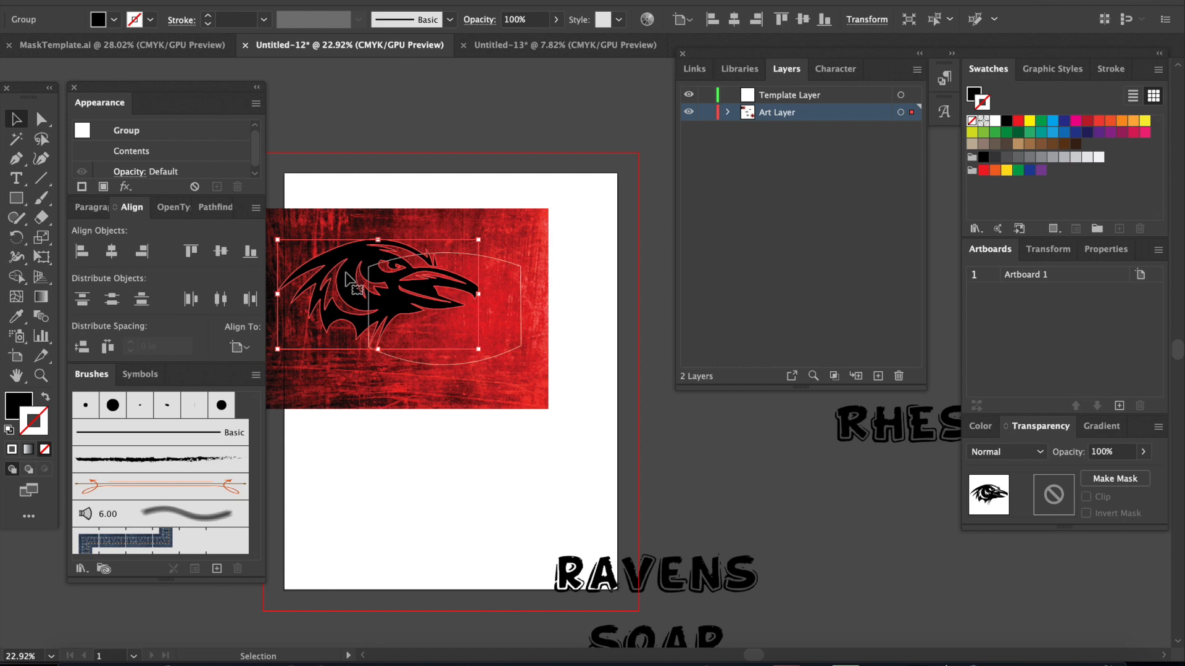
drag(479, 350, 458, 339)
drag(308, 273, 321, 280)
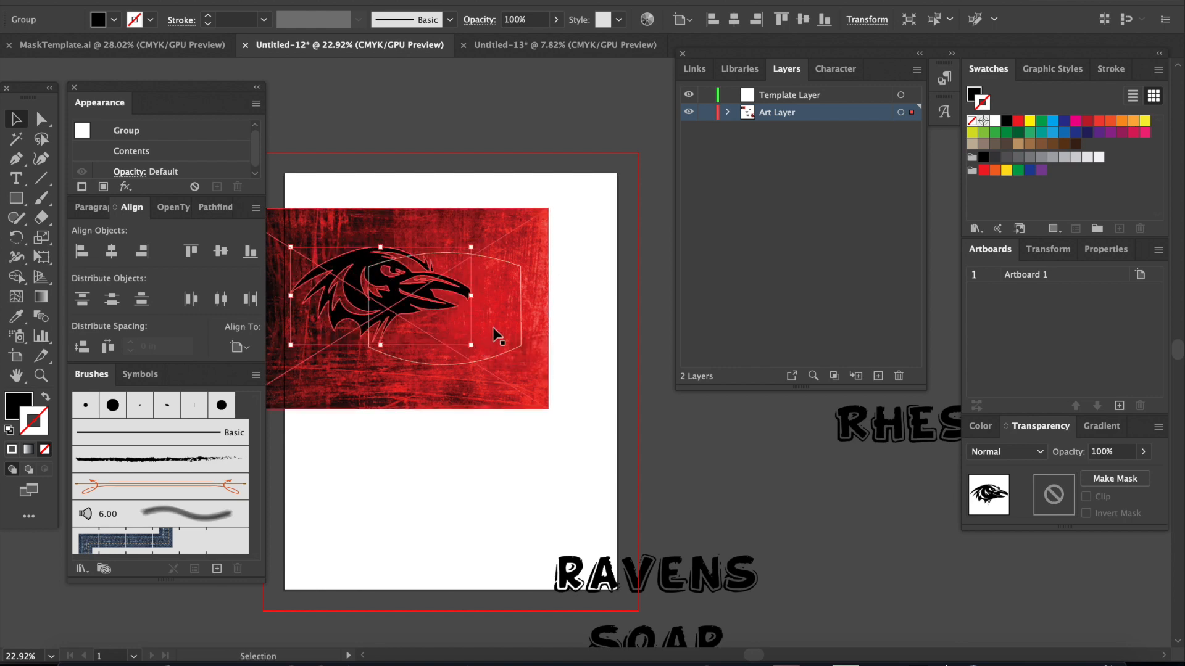
drag(345, 284, 327, 286)
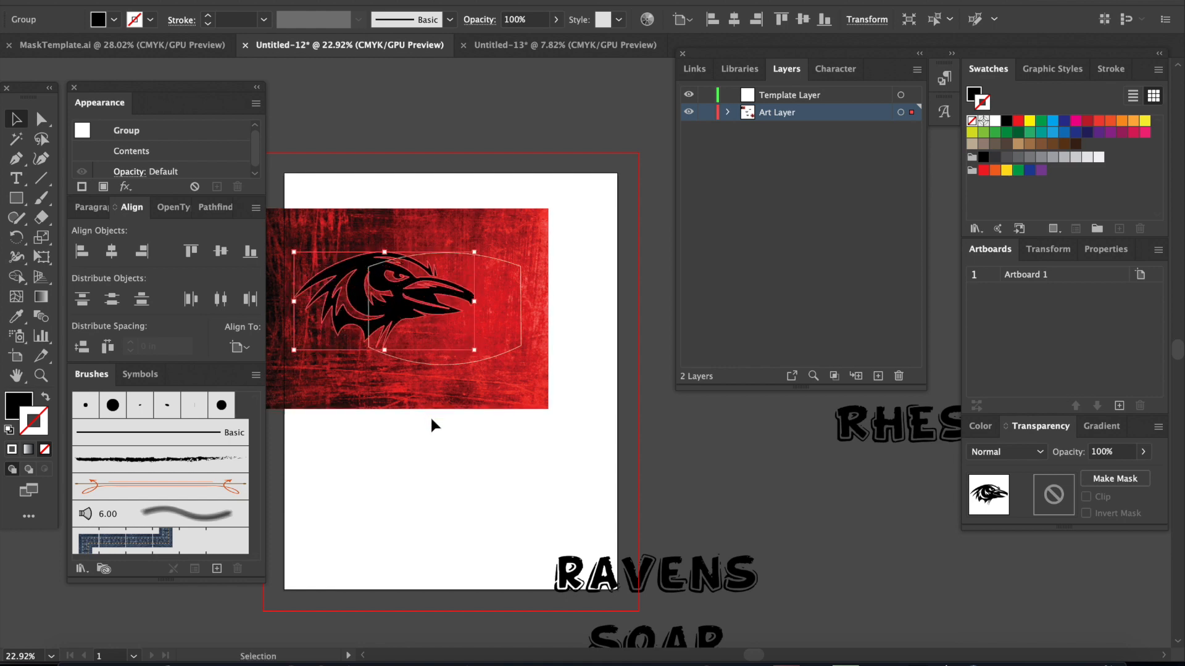
Step: Move the RAVENS SOAR text onto the artboard just below the raven head and mask outline
click(617, 528)
scroll(767, 556, down, 3)
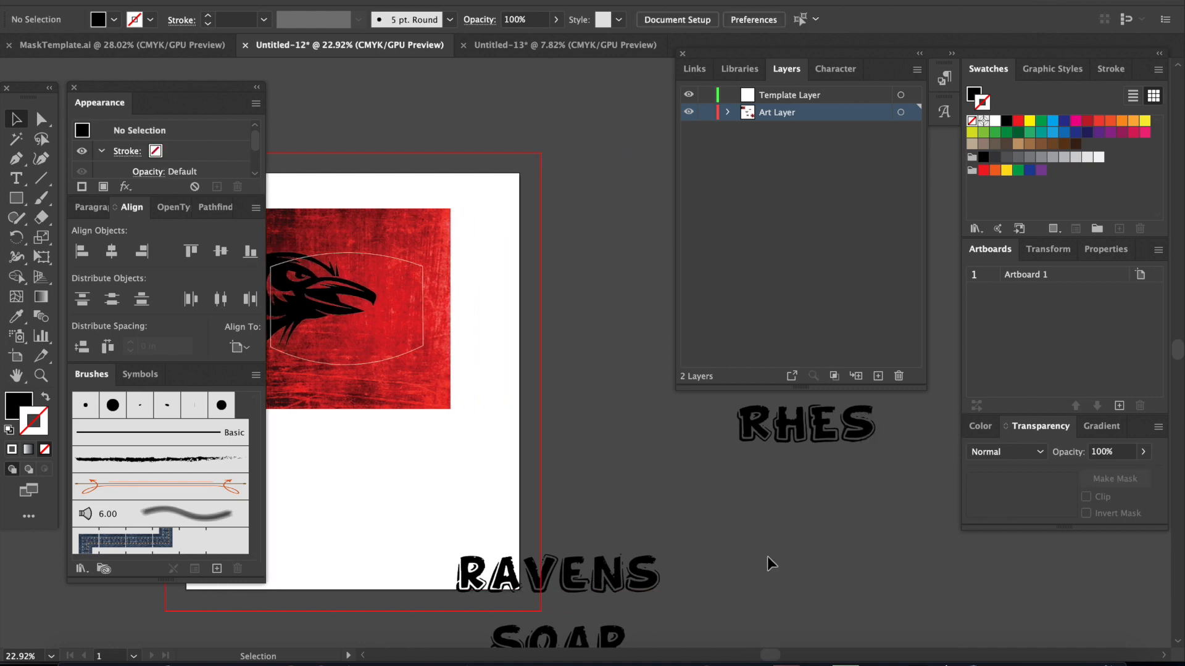
scroll(768, 557, down, 5)
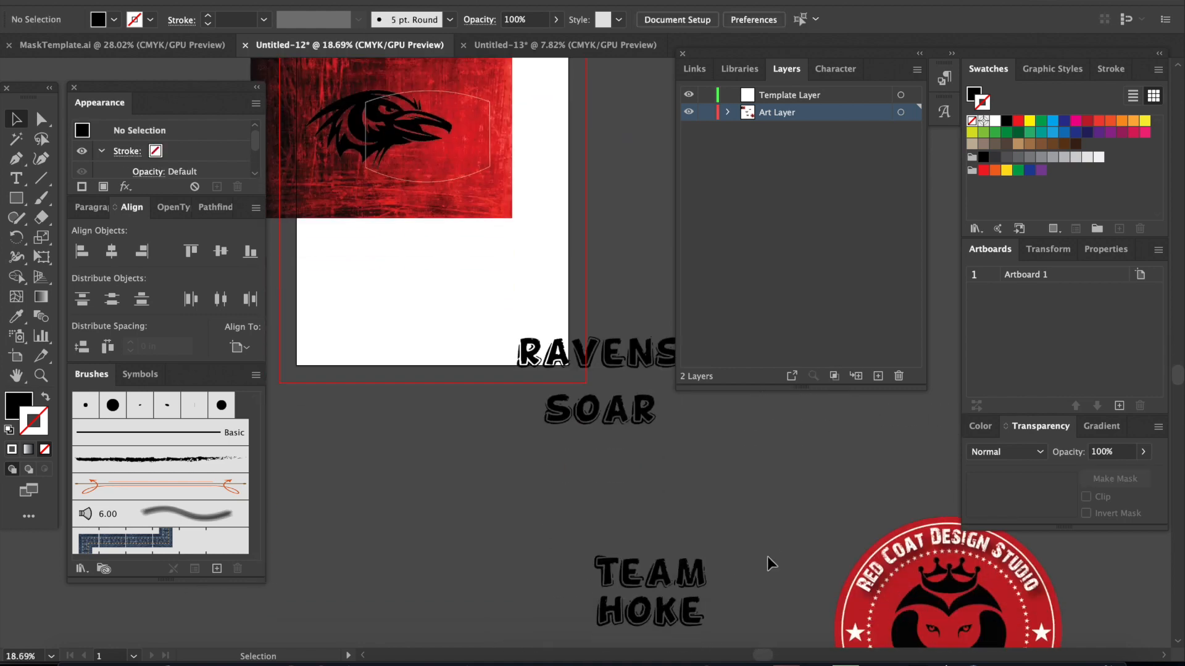
scroll(767, 557, up, 5)
drag(600, 528, 475, 387)
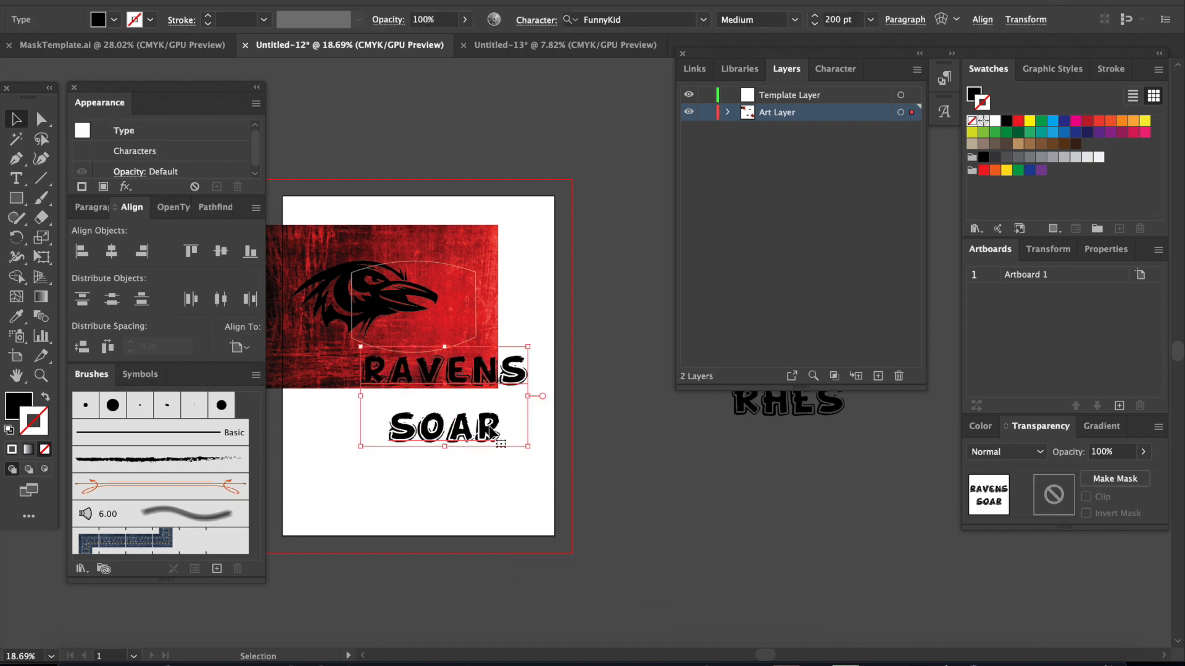
Step: Tighten the line spacing of the RAVENS SOAR text so its two lines sit close together
key(alt+Up)
key(alt+Up)
key(alt+Up)
key(alt+Up)
key(alt+Up)
key(alt+Up)
key(alt+Up)
key(alt+Up)
key(alt+Up)
key(alt+Up)
key(alt+Up)
key(alt+Up)
key(alt+Up)
key(alt+Up)
key(alt+Up)
key(alt+Up)
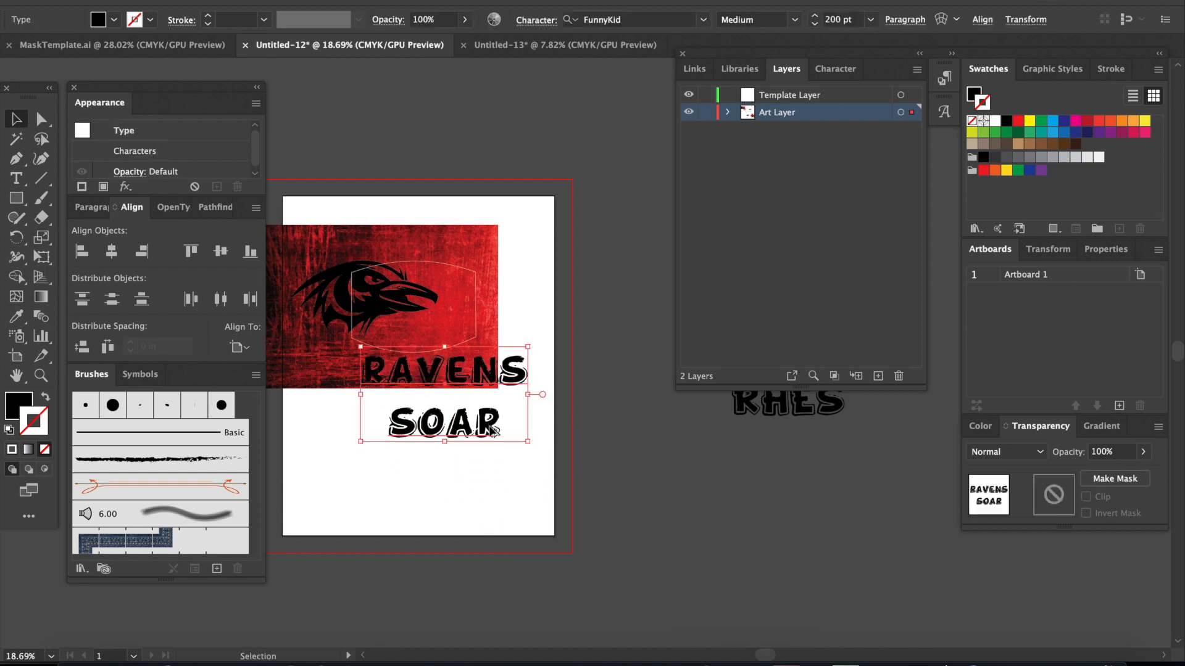
key(alt+Up)
key(alt+Up)
key(alt+Up)
key(alt+Up)
key(alt+Up)
key(alt+Up)
key(alt+Up)
key(alt+Up)
key(alt+Up)
key(alt+Up)
key(alt+Up)
key(alt+Up)
key(alt+Up)
key(alt+Up)
key(alt+Up)
key(alt+Up)
key(alt+Up)
key(alt+Up)
key(alt+Up)
key(alt+Up)
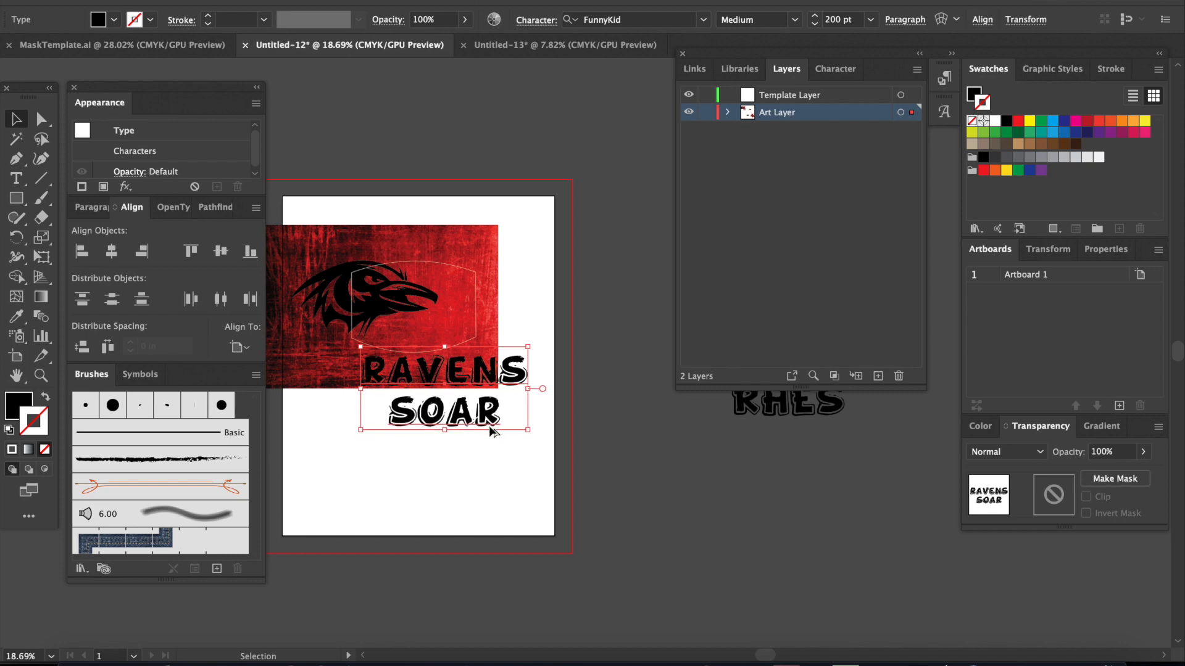
key(alt+Up)
key(alt+Up)
key(alt+Up)
key(alt+Up)
key(alt+Up)
key(alt+Up)
key(alt+Up)
key(alt+Up)
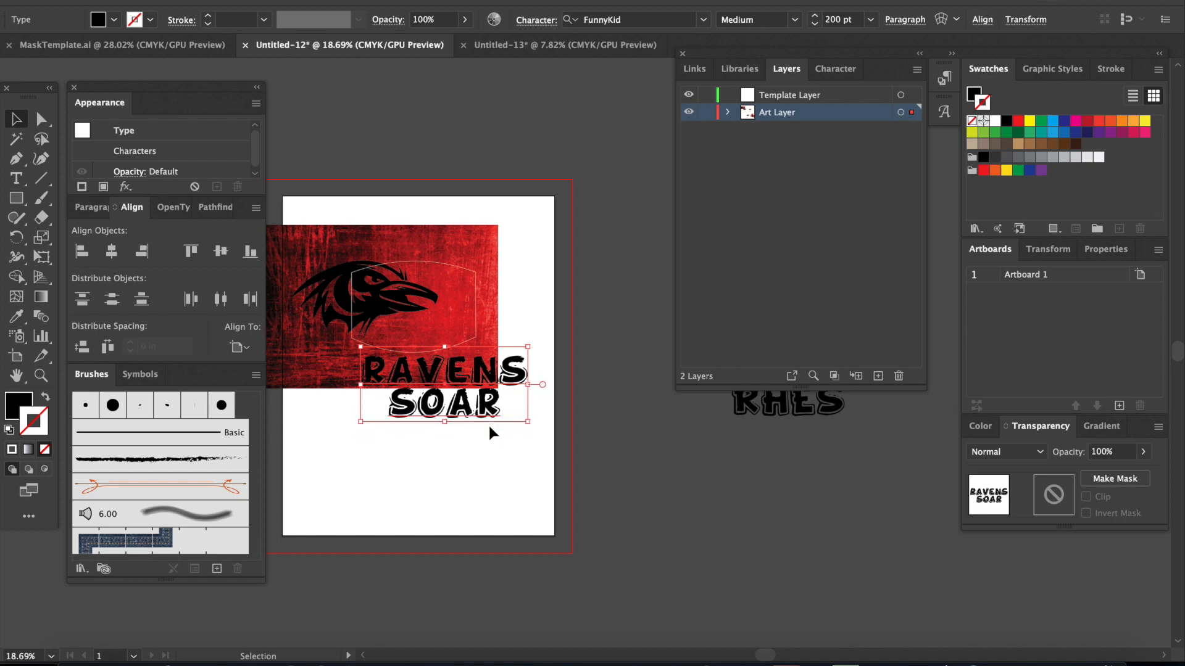
Step: Move the RAVENS SOAR text to the blank area below the texture, convert it to outlines and fill it white
drag(483, 418, 497, 488)
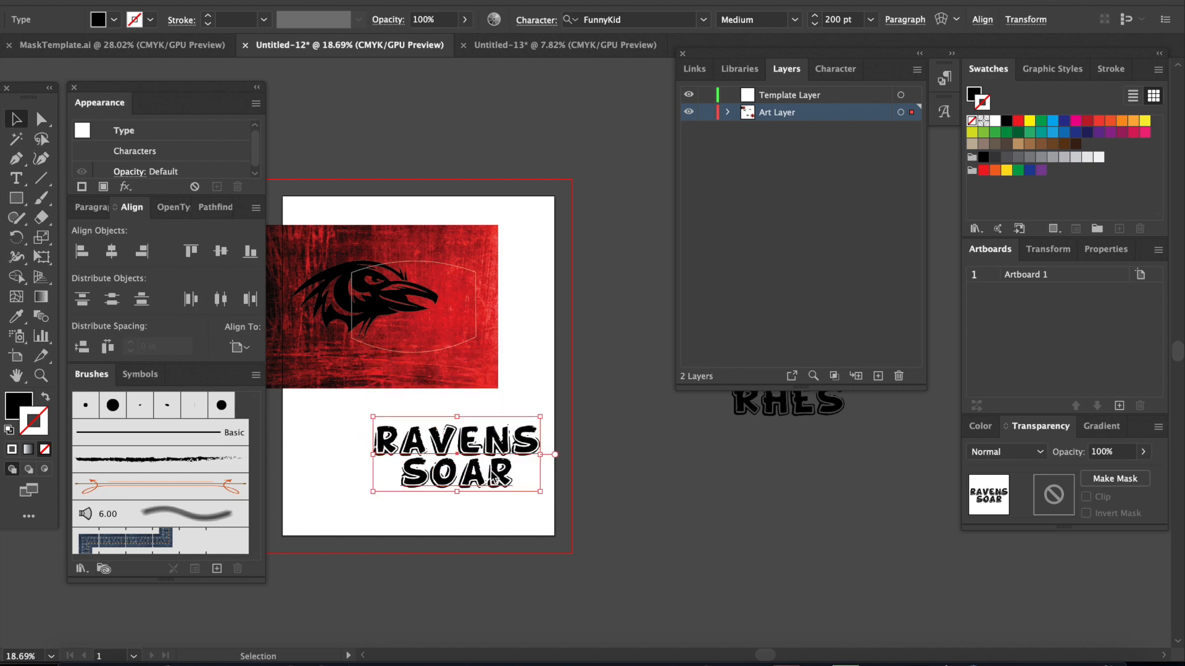
right_click(493, 481)
click(571, 444)
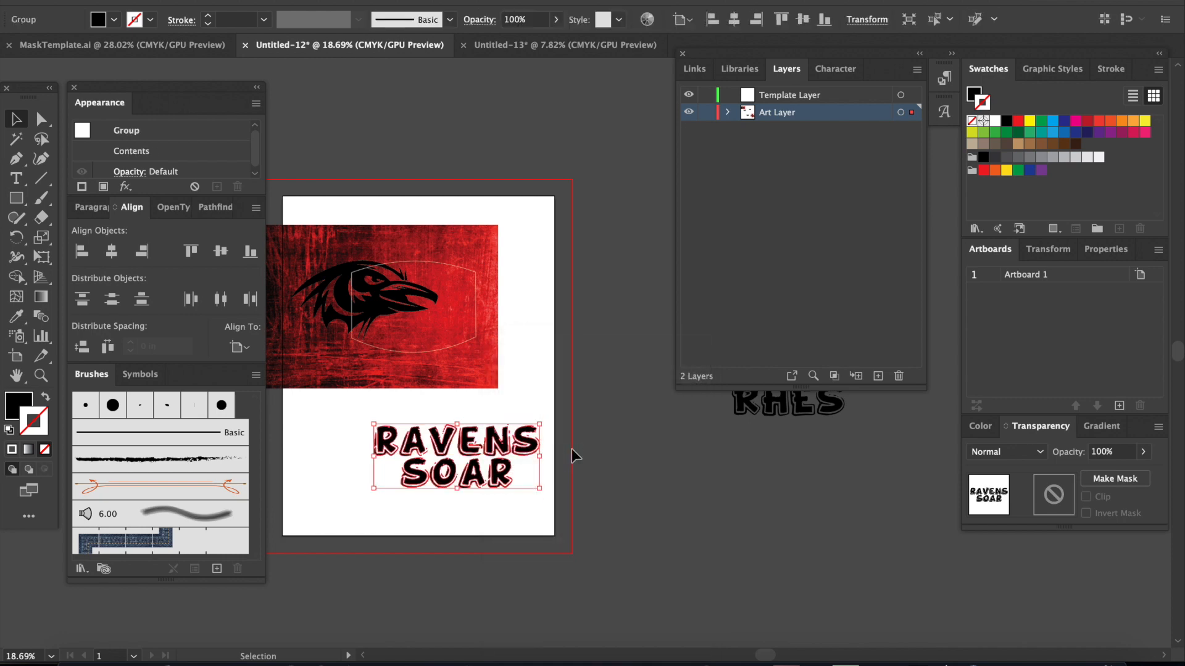
click(976, 94)
click(995, 121)
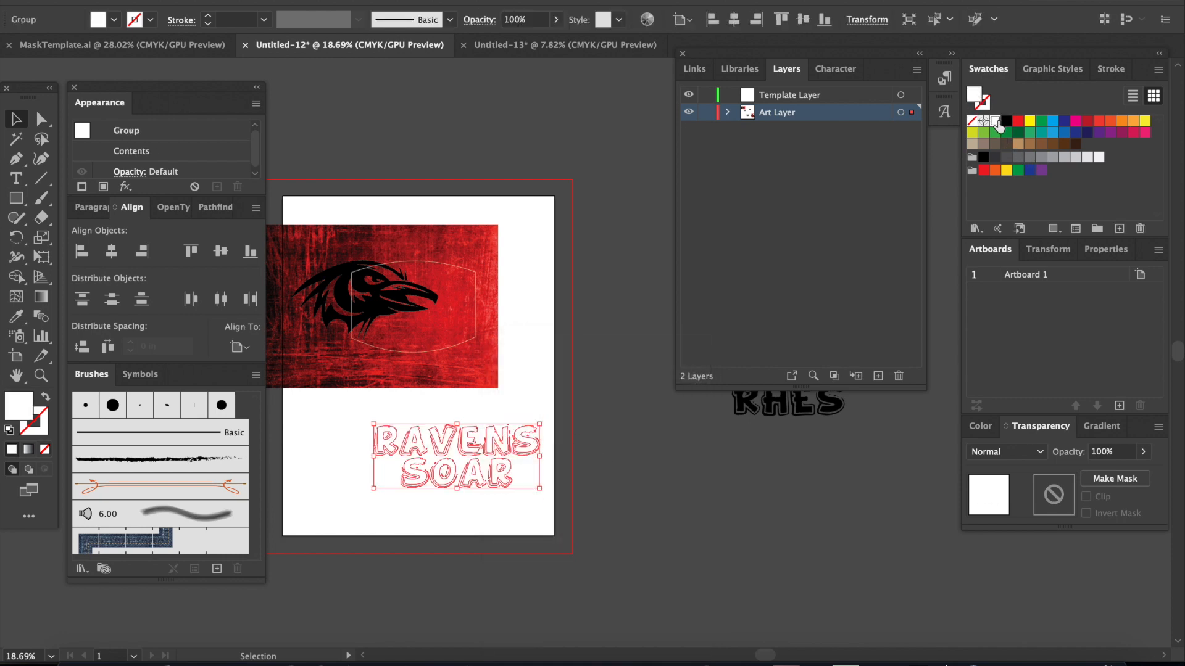
click(469, 548)
double_click(471, 484)
click(461, 409)
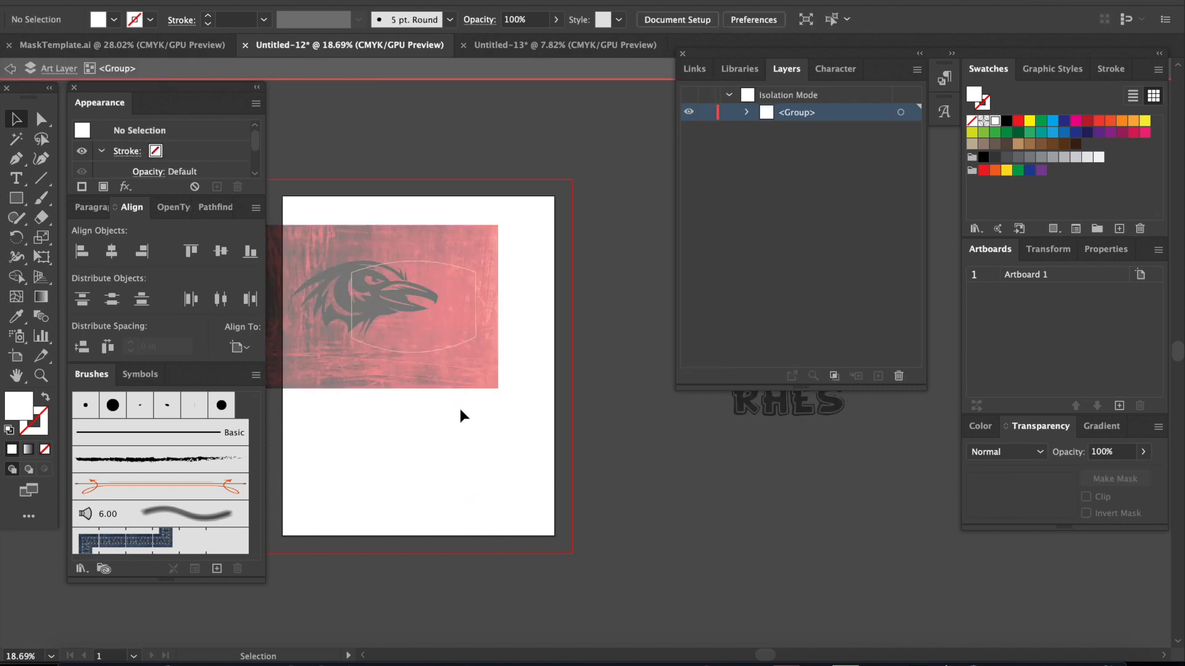
double_click(602, 512)
Step: Move the white RAVENS SOAR lettering into the mask outline and scale it down to fit below the raven's beak
drag(463, 468, 431, 341)
click(516, 385)
click(486, 346)
drag(510, 360, 447, 343)
scroll(450, 330, up, 6)
scroll(456, 353, left, 3)
drag(541, 343, 514, 333)
drag(447, 312, 459, 316)
Step: Nudge the raven head slightly left and down, and fine-tune the position of the RAVENS SOAR lettering
click(290, 240)
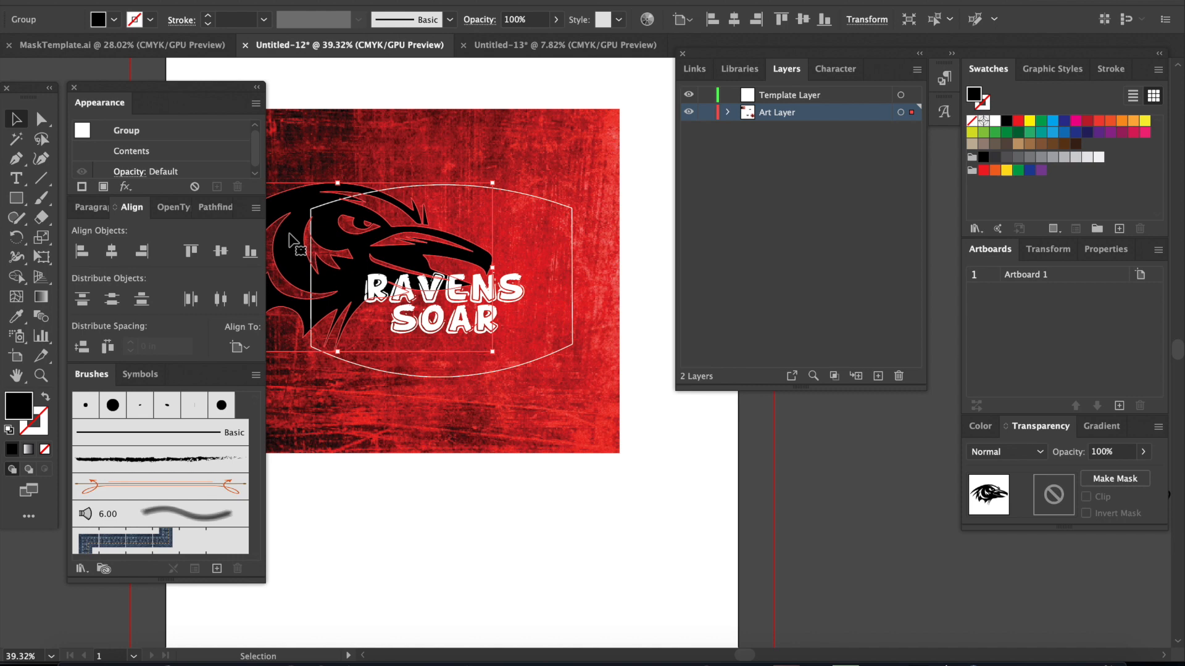
key(Left)
key(Left)
key(Left)
key(Left)
key(Left)
key(Left)
key(Left)
key(Left)
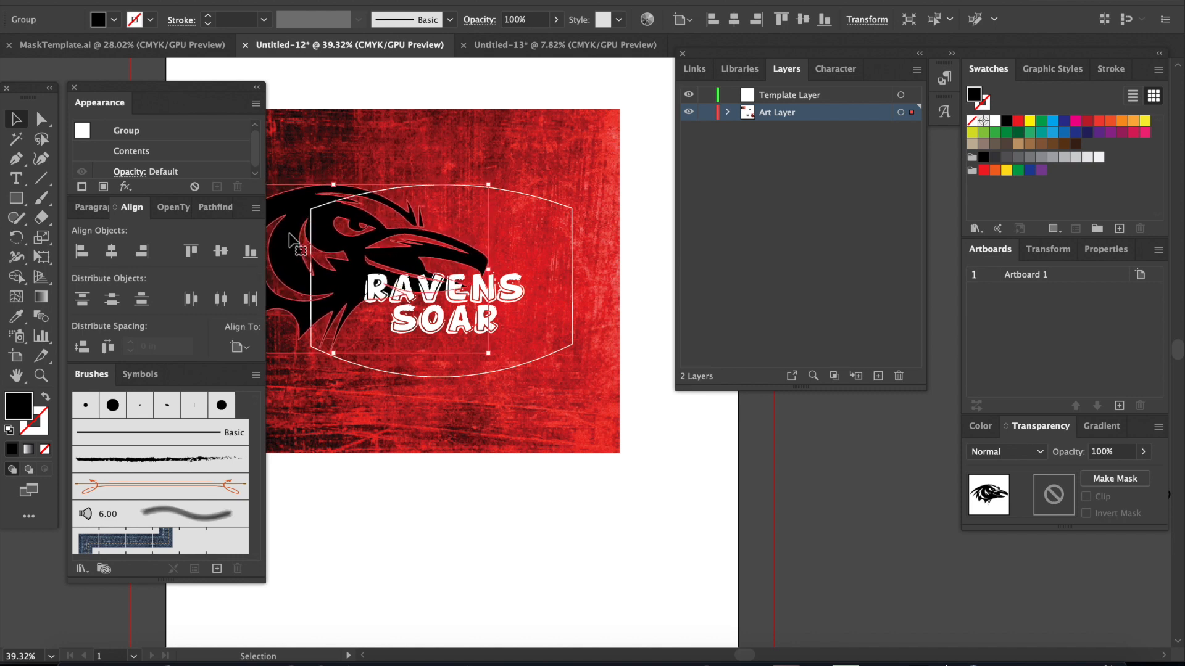
click(629, 594)
drag(476, 332, 477, 337)
click(628, 569)
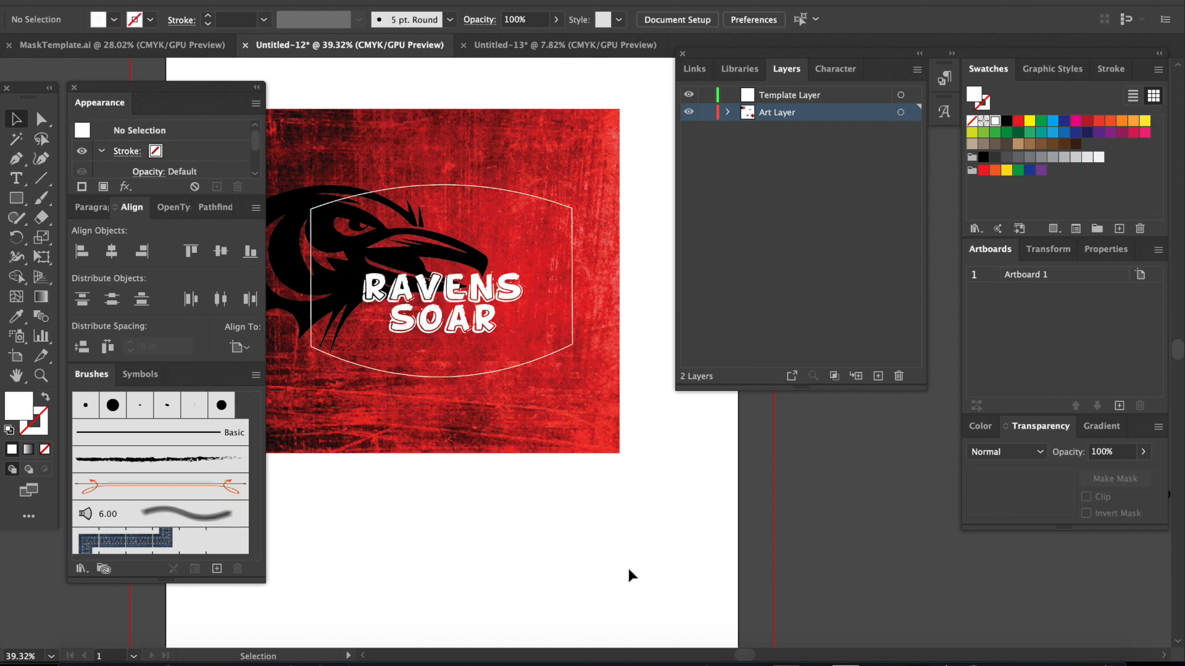
Step: Move the Red Coat Design Studio badge onto the blank lower artboard and scale it down to a small logo
scroll(628, 568, down, 2)
scroll(626, 575, down, 2)
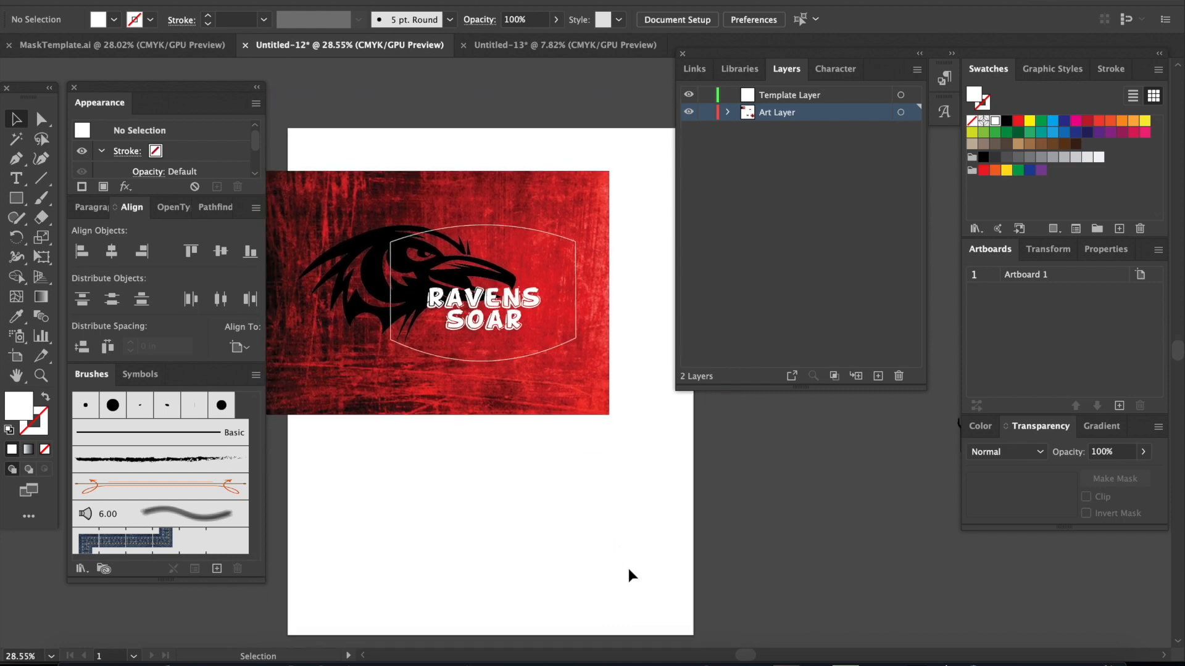
scroll(674, 570, down, 2)
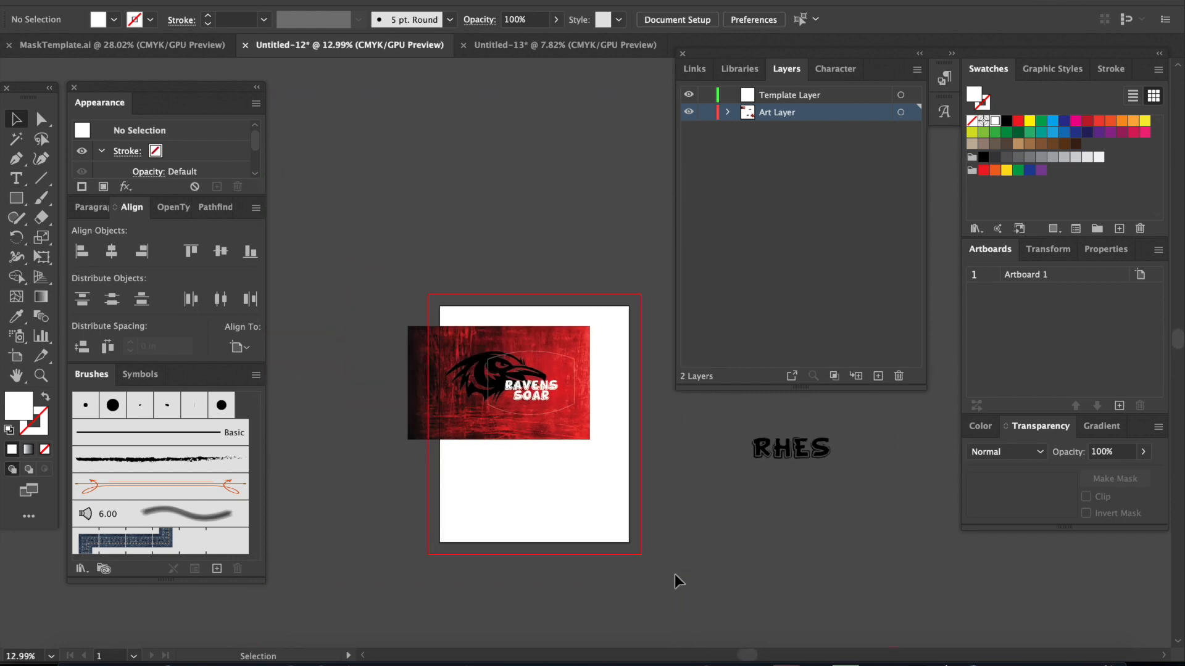
scroll(675, 574, down, 3)
drag(890, 631, 601, 509)
drag(663, 420, 547, 372)
scroll(548, 389, up, 5)
drag(564, 320, 539, 341)
scroll(564, 384, up, 1)
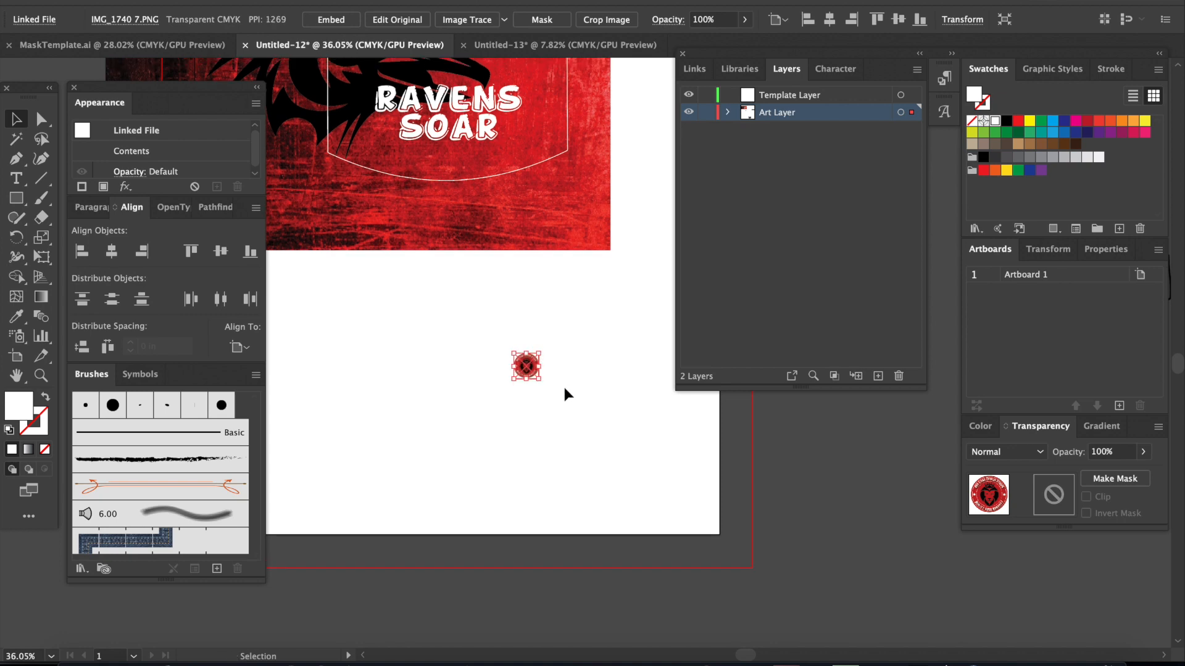
Step: Shrink the badge a little more and place it in the lower-right corner of the mask outline
scroll(564, 388, up, 3)
scroll(564, 387, down, 3)
scroll(564, 388, down, 1)
drag(529, 394, 545, 193)
scroll(528, 336, up, 2)
scroll(529, 344, up, 3)
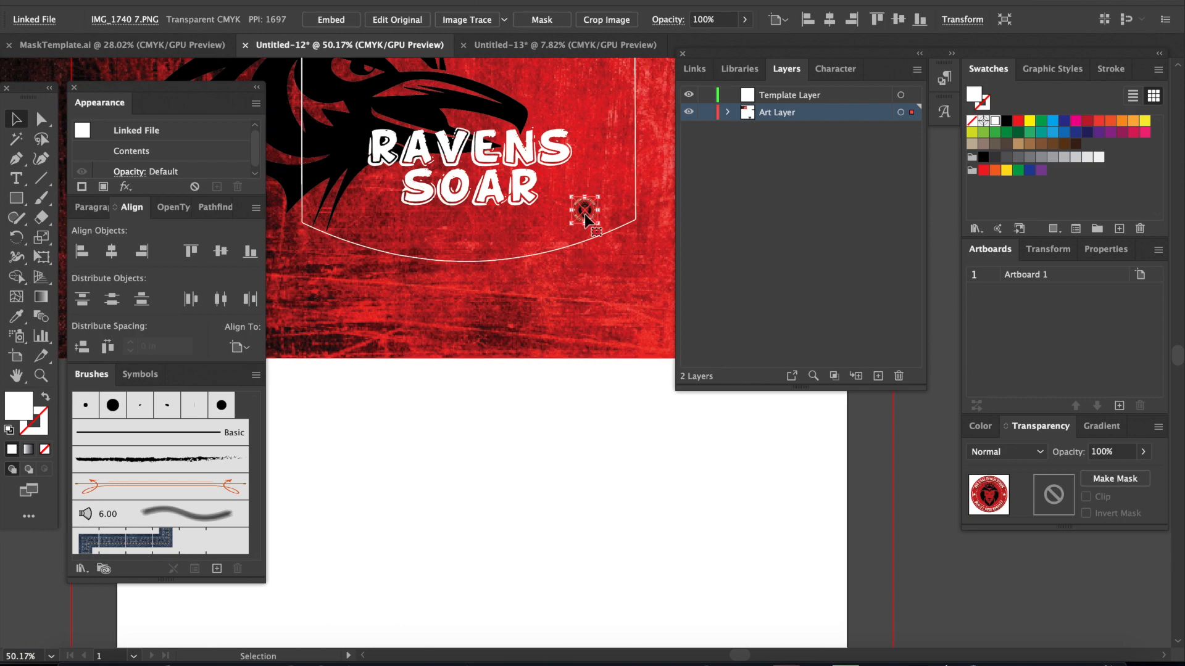
scroll(593, 361, down, 2)
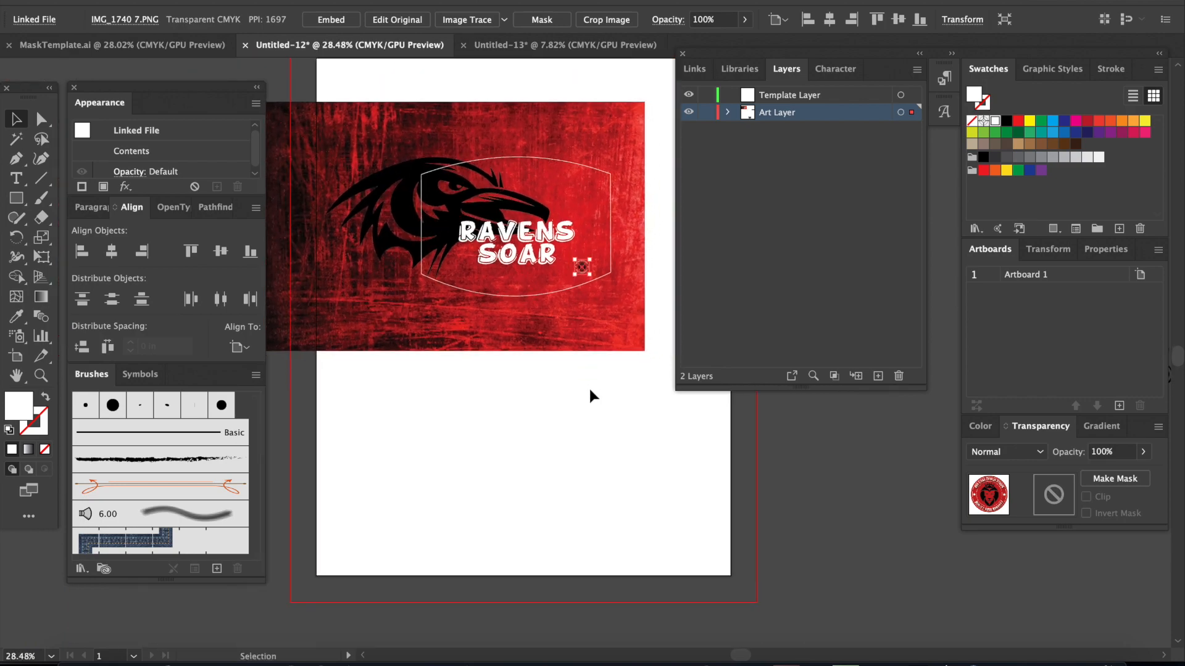
scroll(590, 387, down, 3)
scroll(627, 418, right, 1)
scroll(627, 418, down, 1)
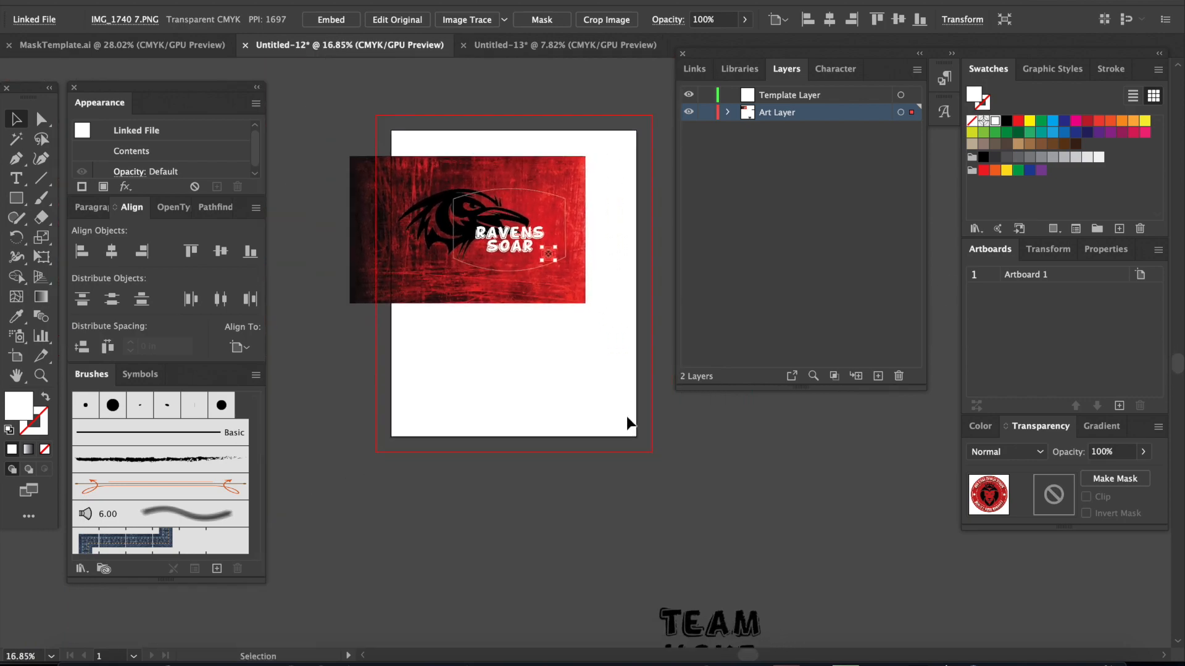
click(563, 386)
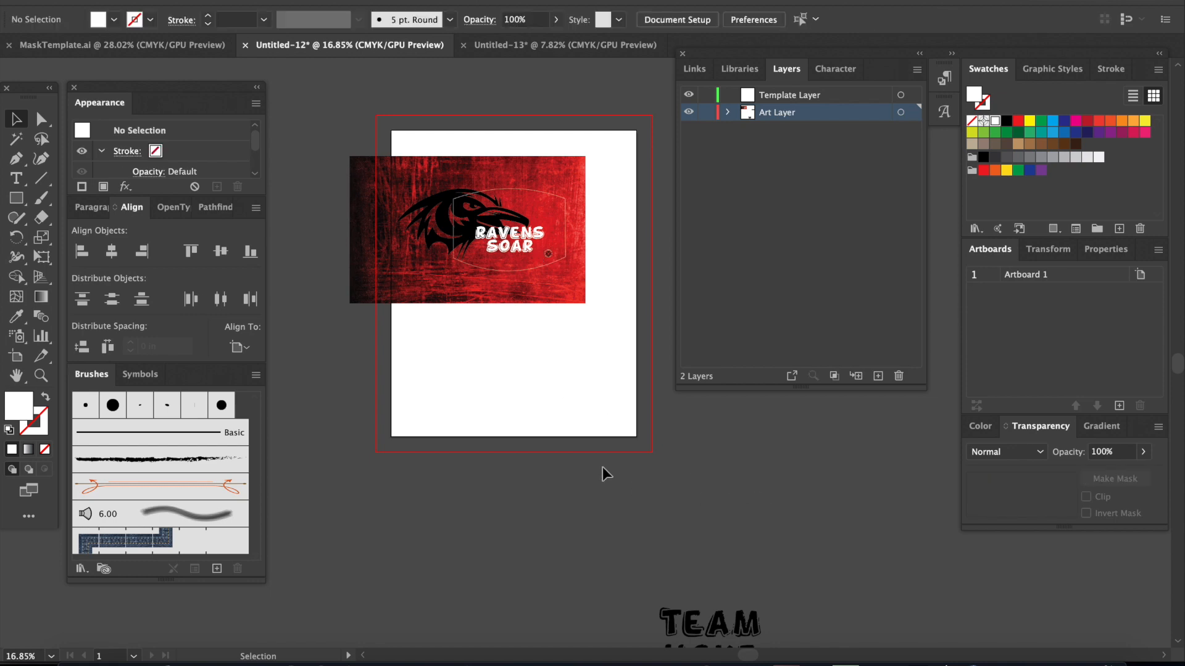
Step: Apply a Drop Shadow to the raven head with Multiply mode, 75% opacity, 0.0972 in X and Y offsets and 0.0694 in blur
click(526, 243)
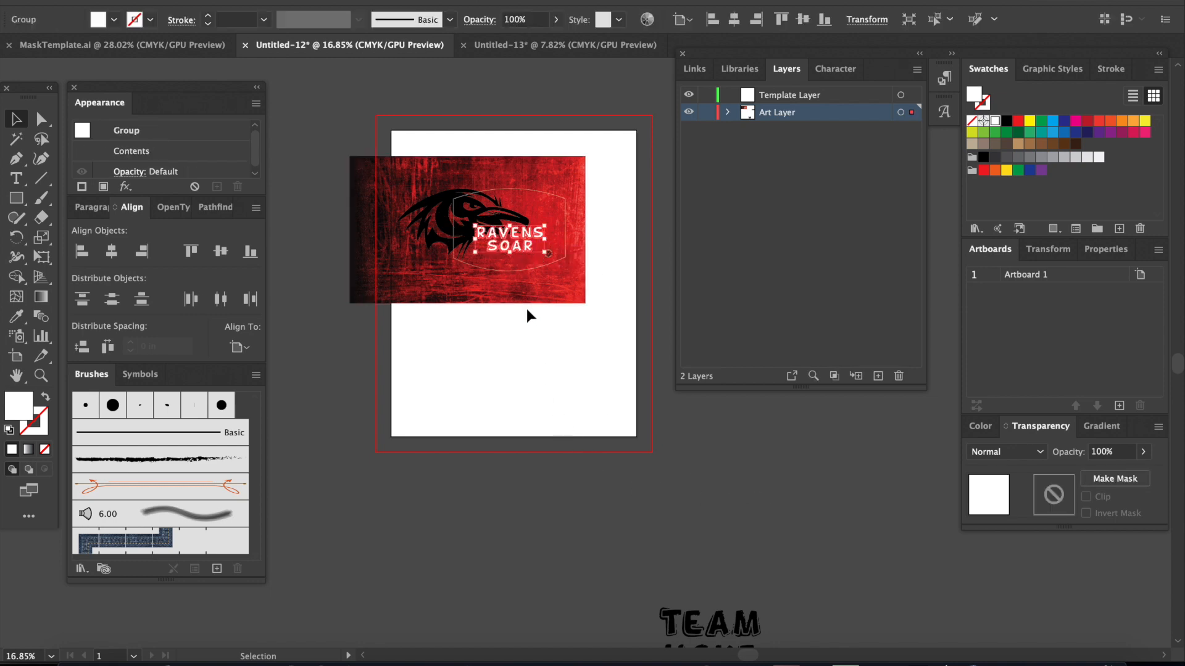
scroll(519, 309, up, 2)
click(488, 301)
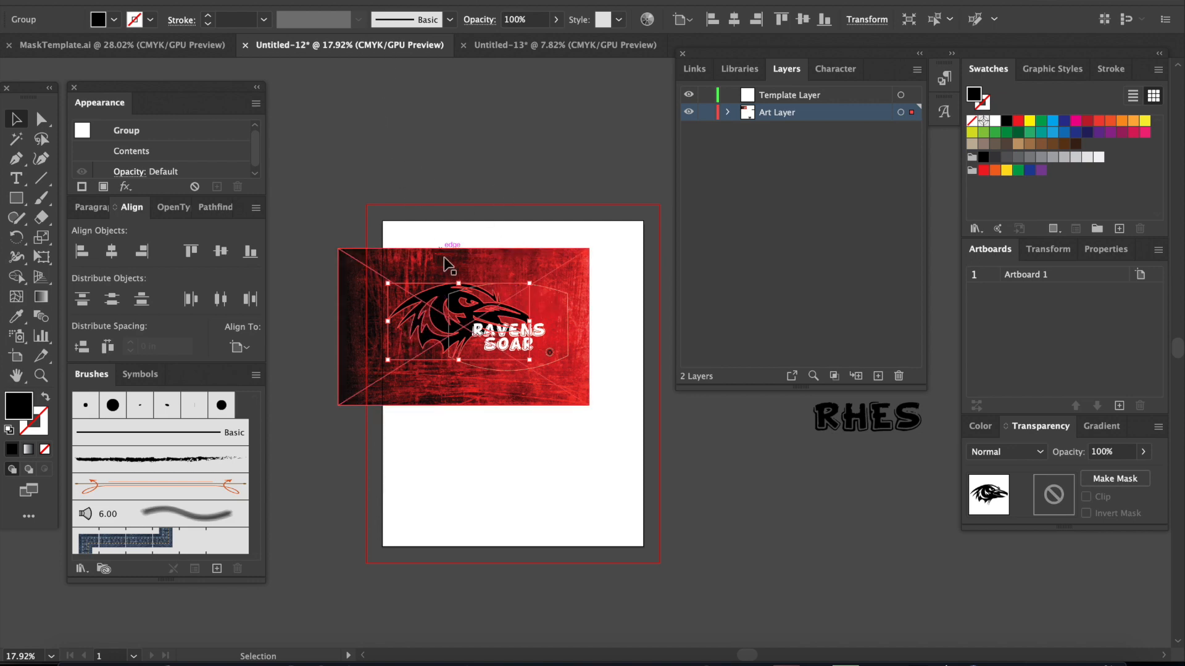
right_click(437, 295)
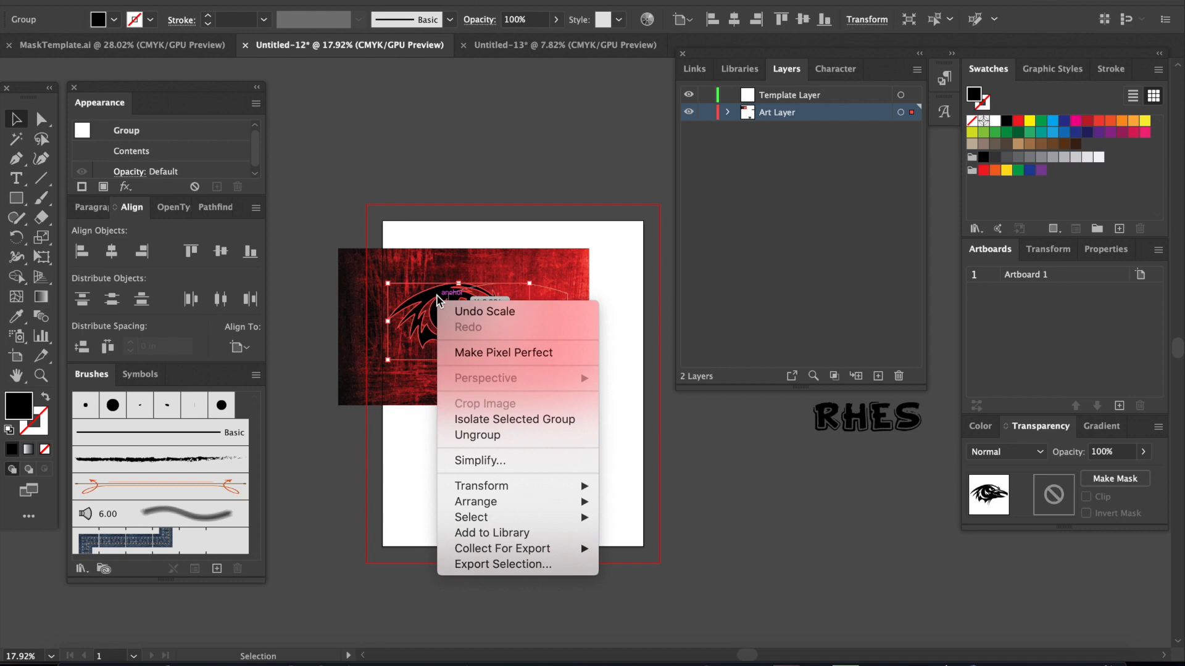
click(440, 172)
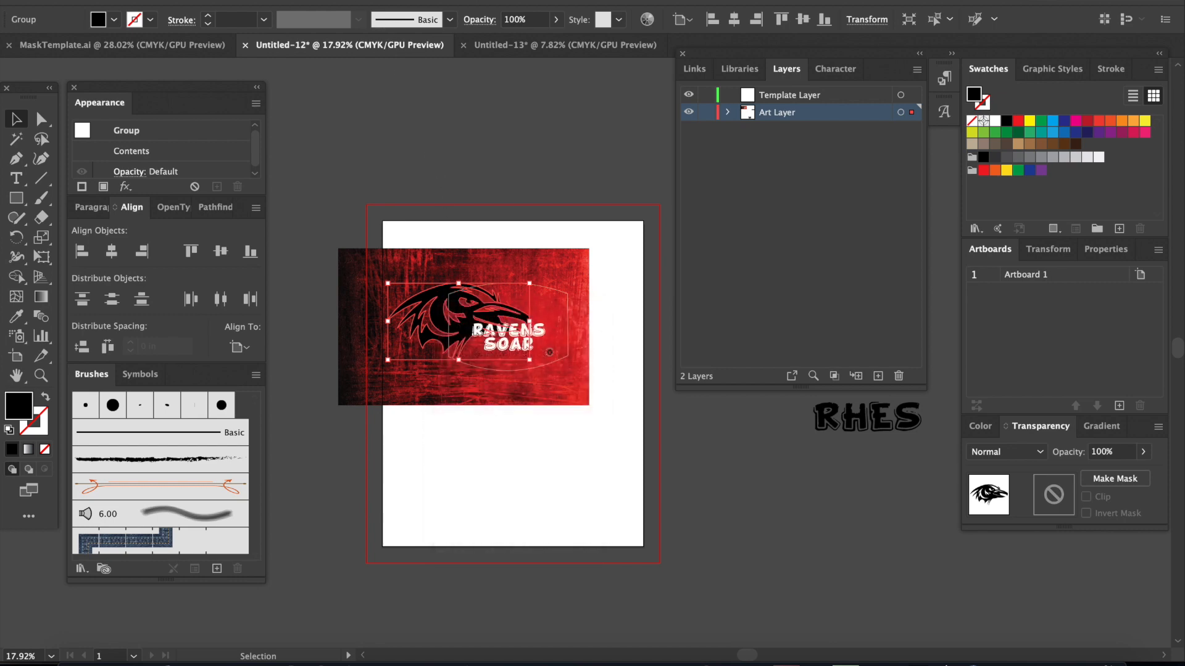
click(337, 0)
mouse_move(431, 117)
mouse_move(454, 180)
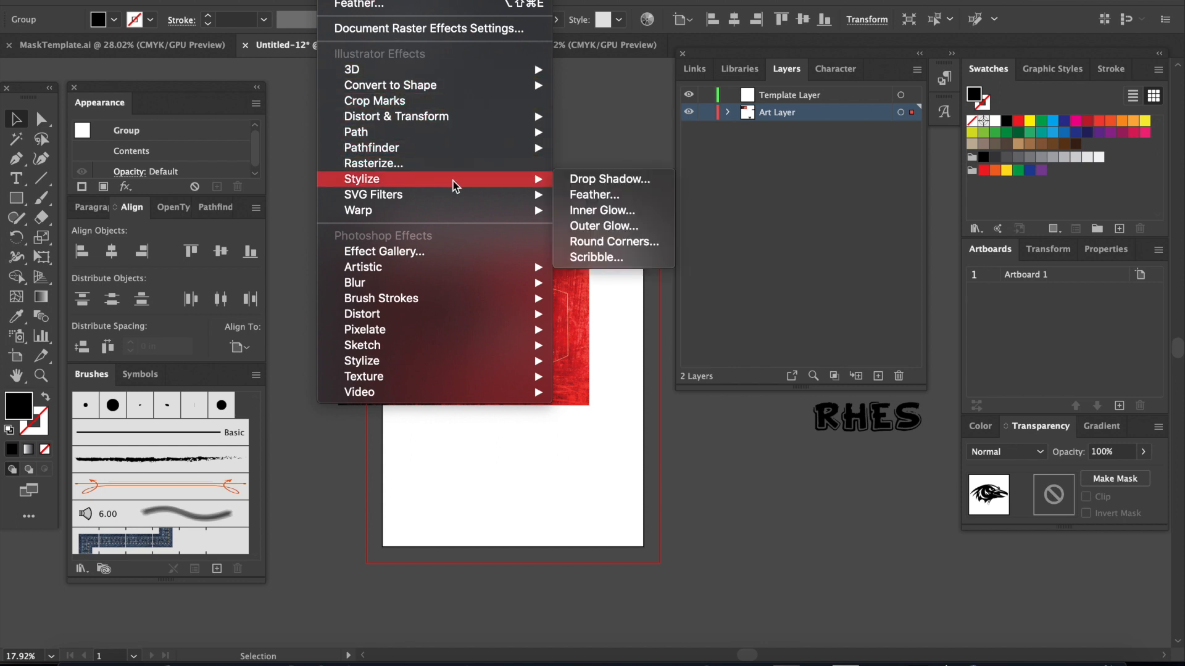
click(613, 180)
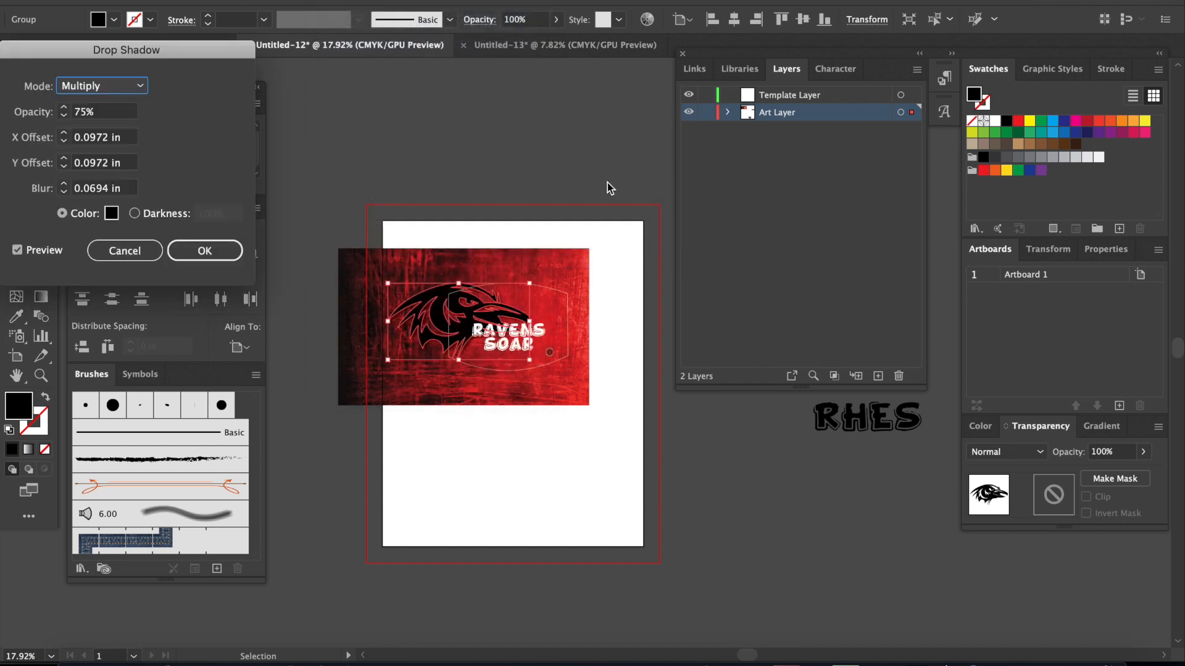
click(195, 249)
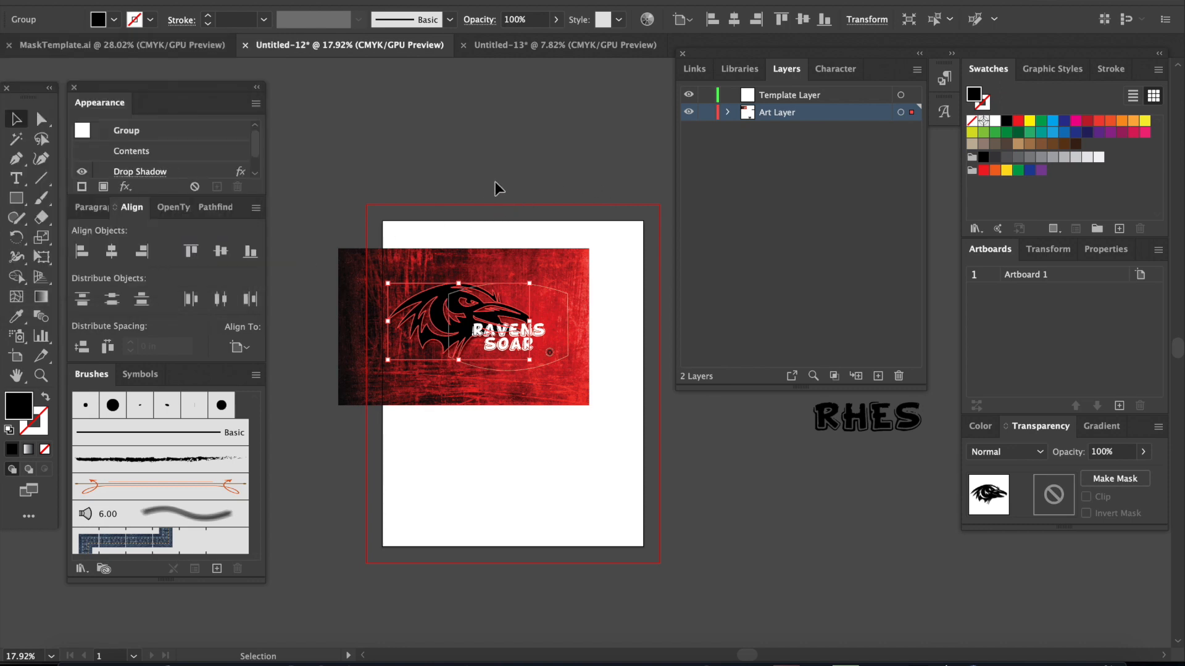
click(494, 183)
Step: Add an Outer Glow to the raven head using Screen mode, 75% opacity and 0.0694 in blur
scroll(493, 182, up, 2)
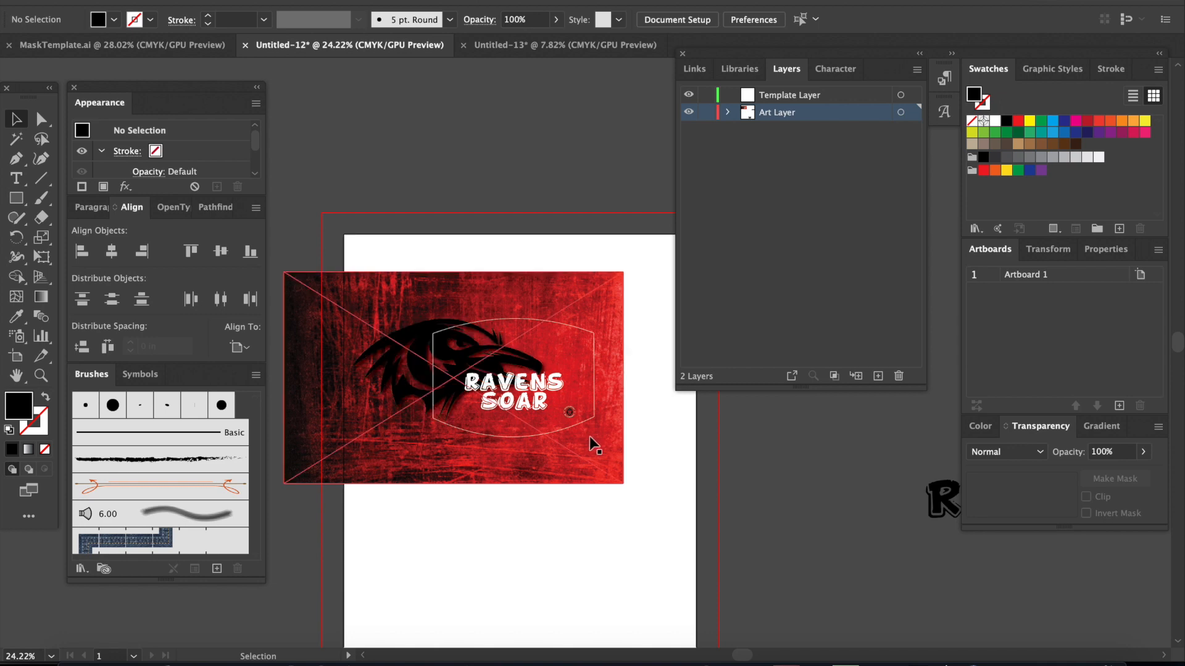
scroll(588, 435, up, 1)
scroll(589, 435, down, 1)
click(420, 354)
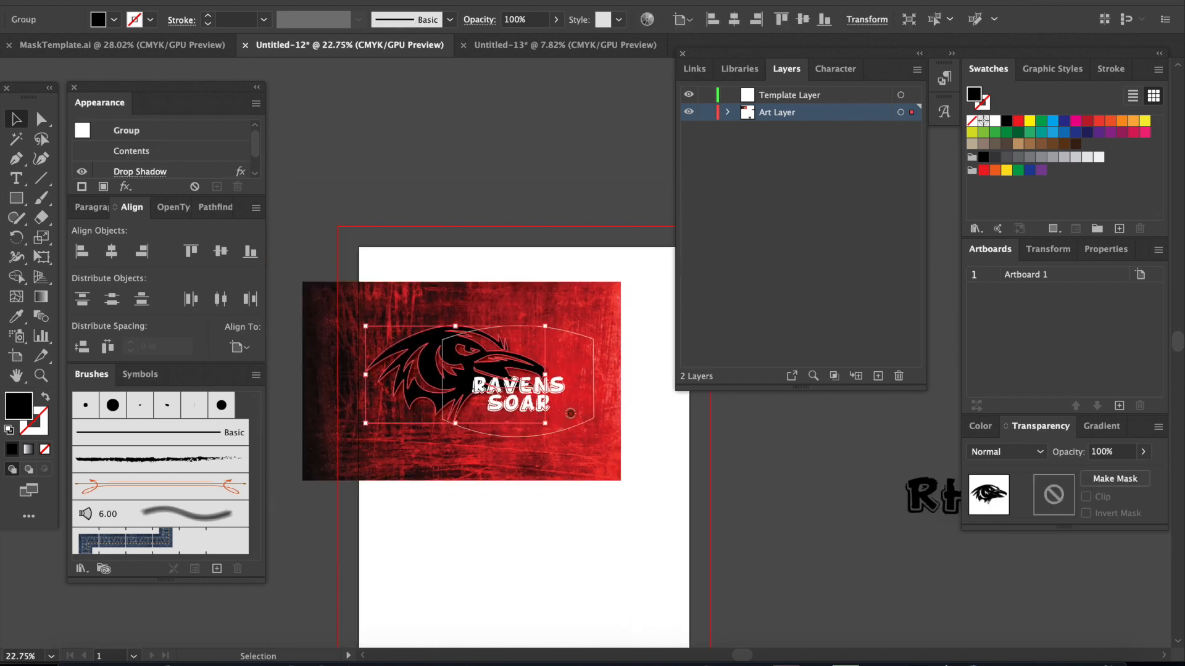
click(335, 1)
mouse_move(501, 181)
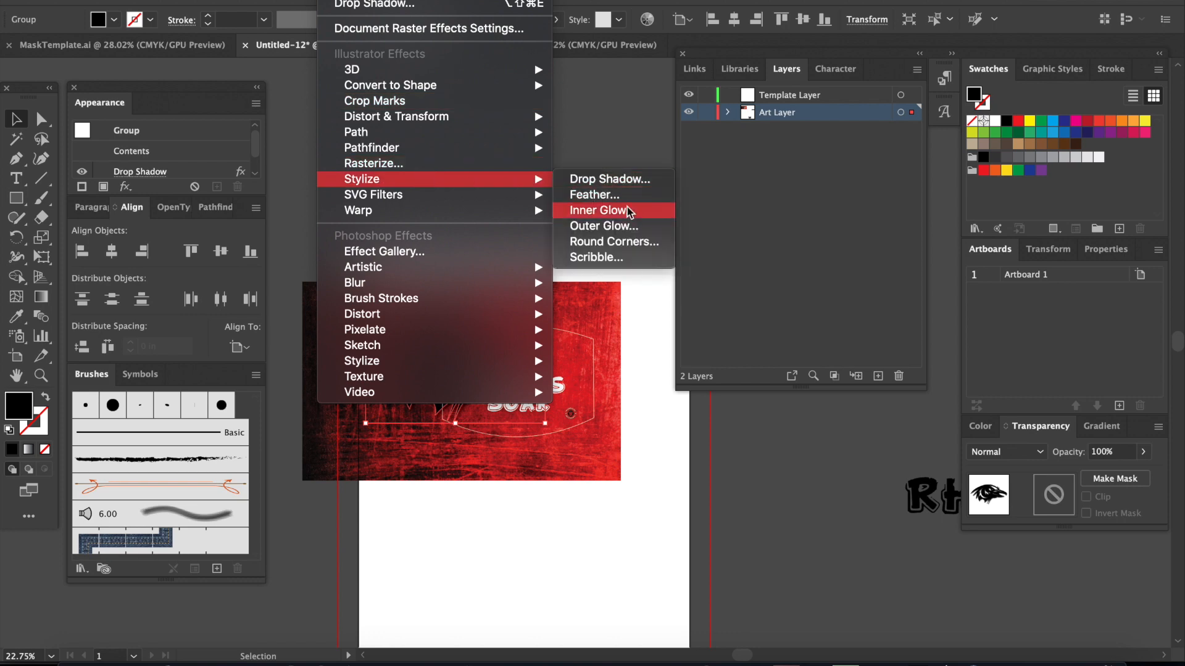
click(628, 226)
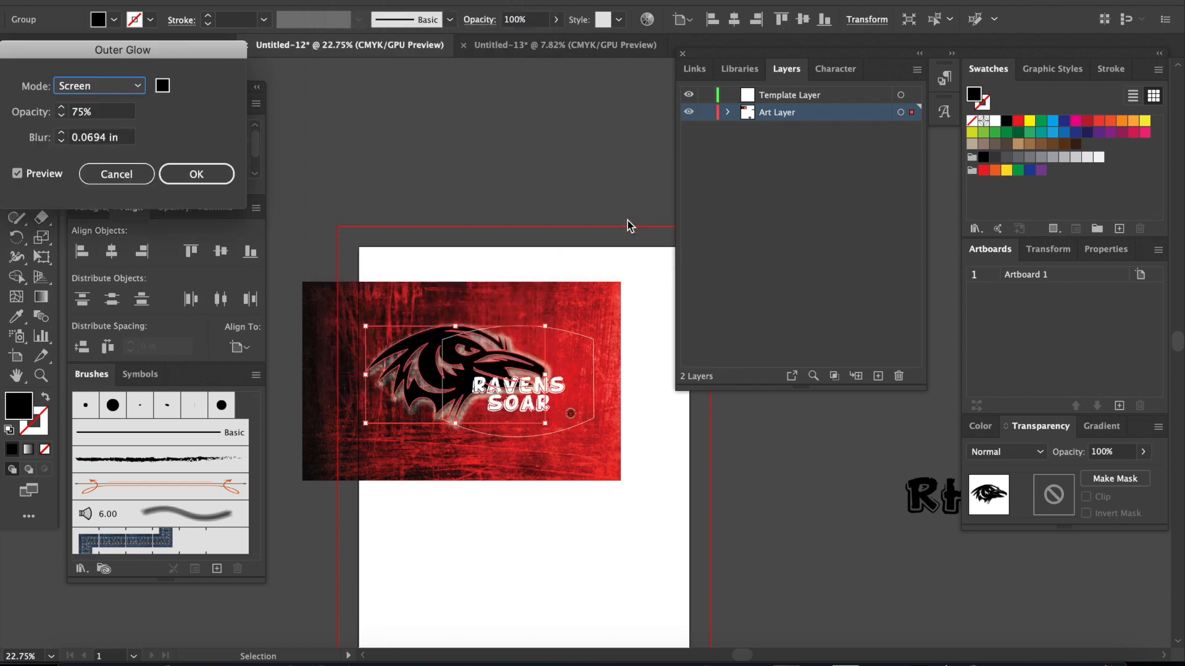
key(Return)
click(443, 188)
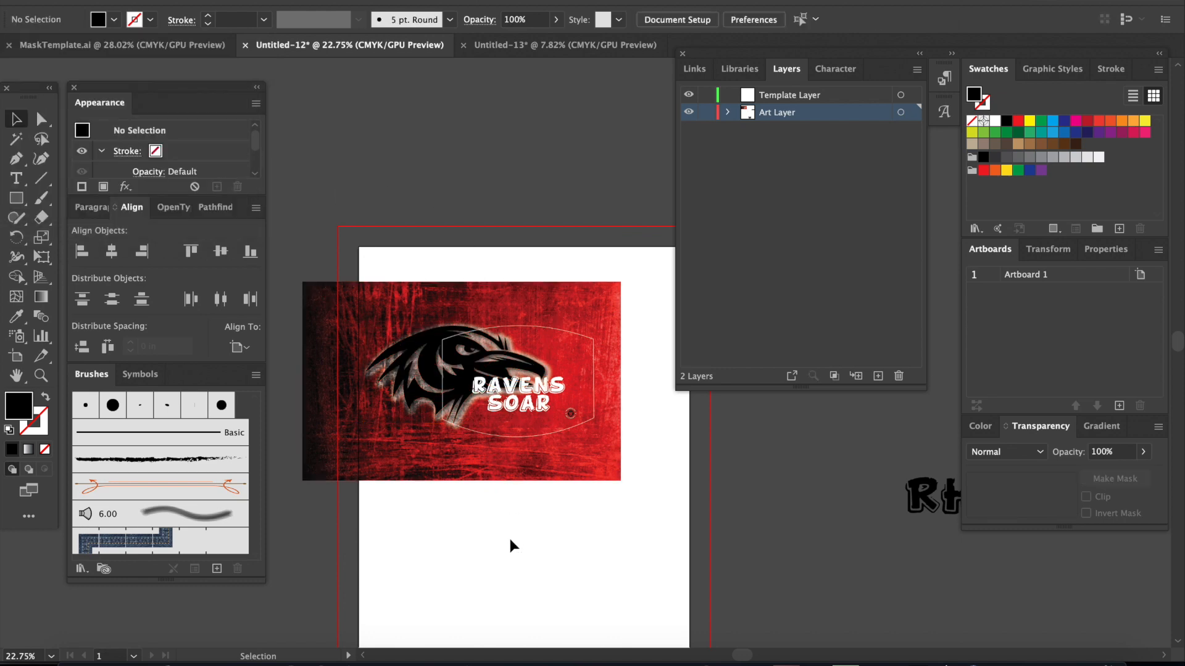
Step: Apply a Drop Shadow to the RAVENS SOAR lettering with Multiply mode, 75% opacity, 0.0972 in X and Y offsets and 0.0694 in blur
scroll(508, 536, up, 2)
click(516, 391)
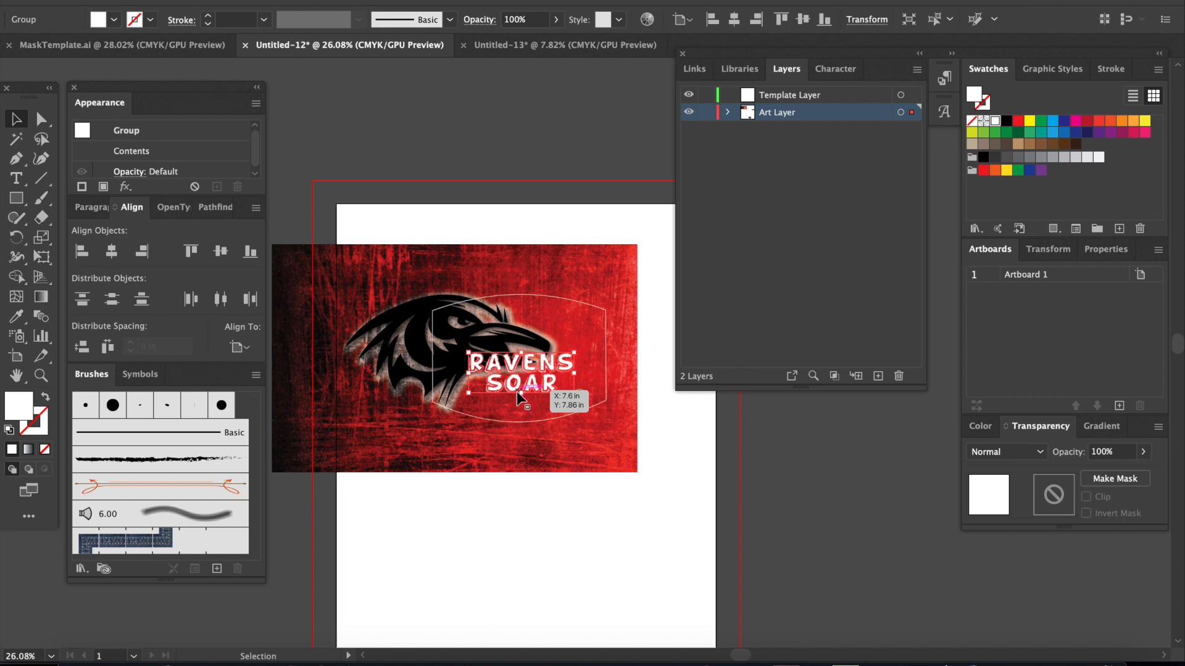
drag(517, 392, 517, 391)
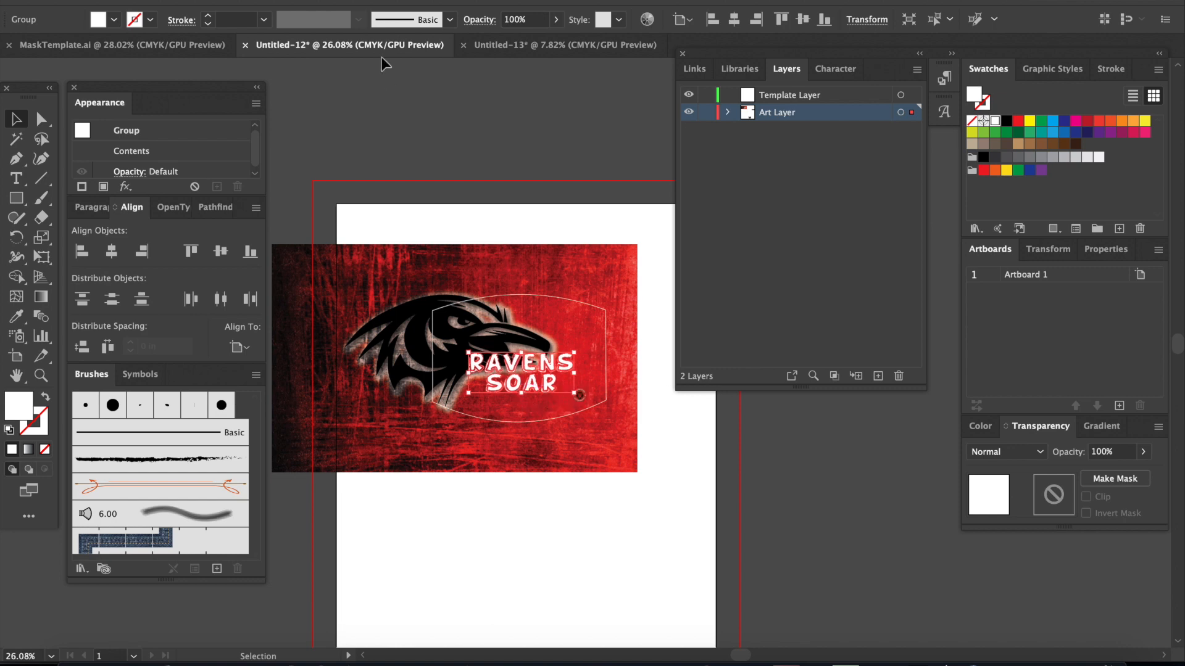
click(338, 2)
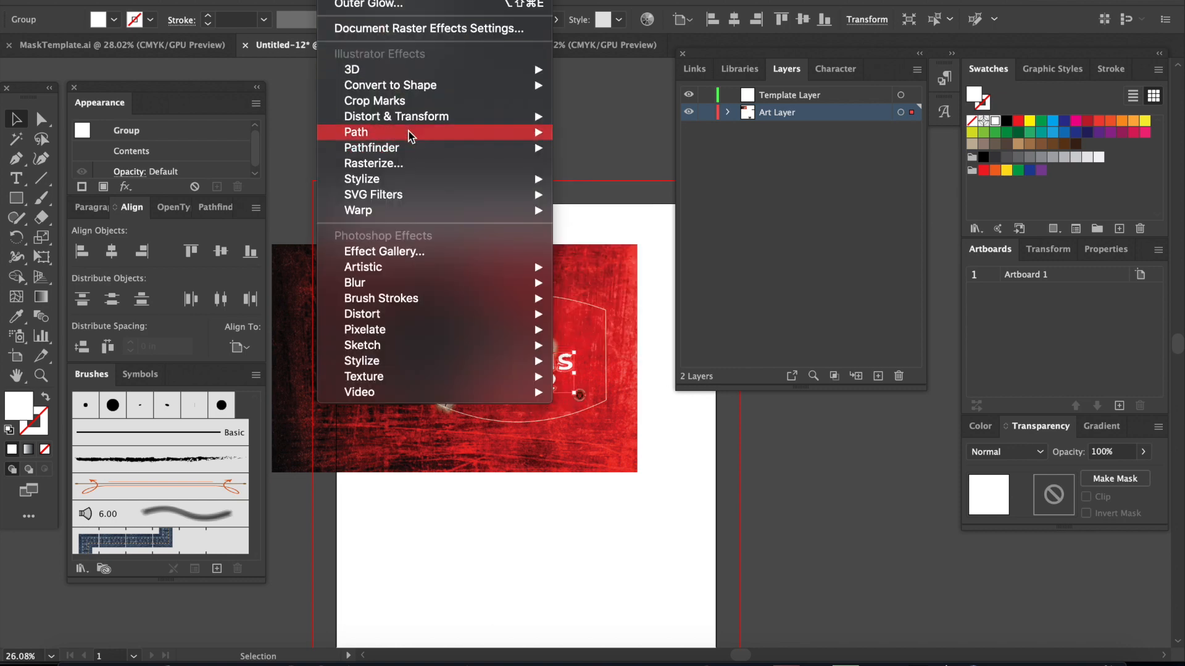
mouse_move(419, 178)
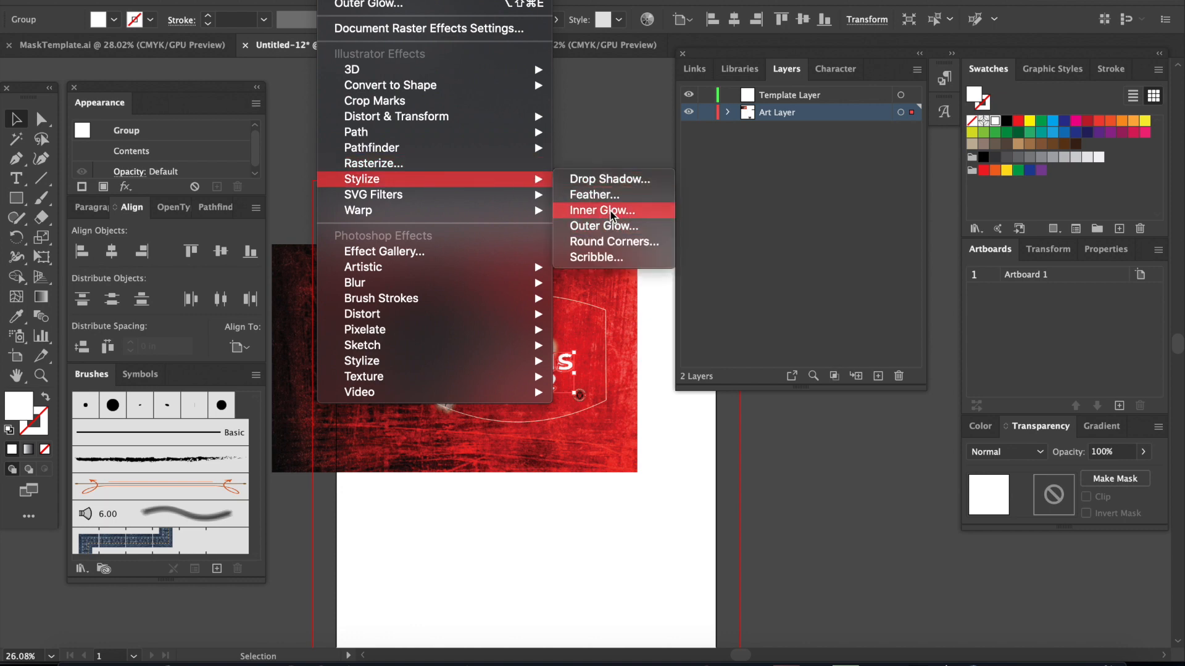
click(609, 179)
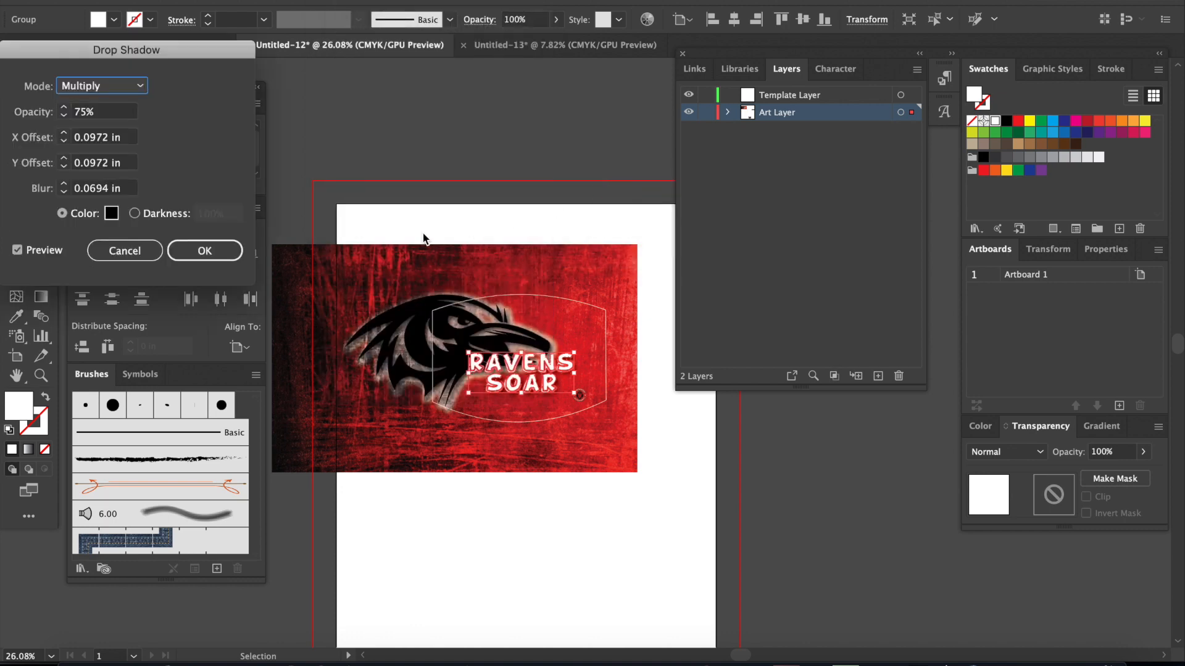
click(212, 251)
click(472, 201)
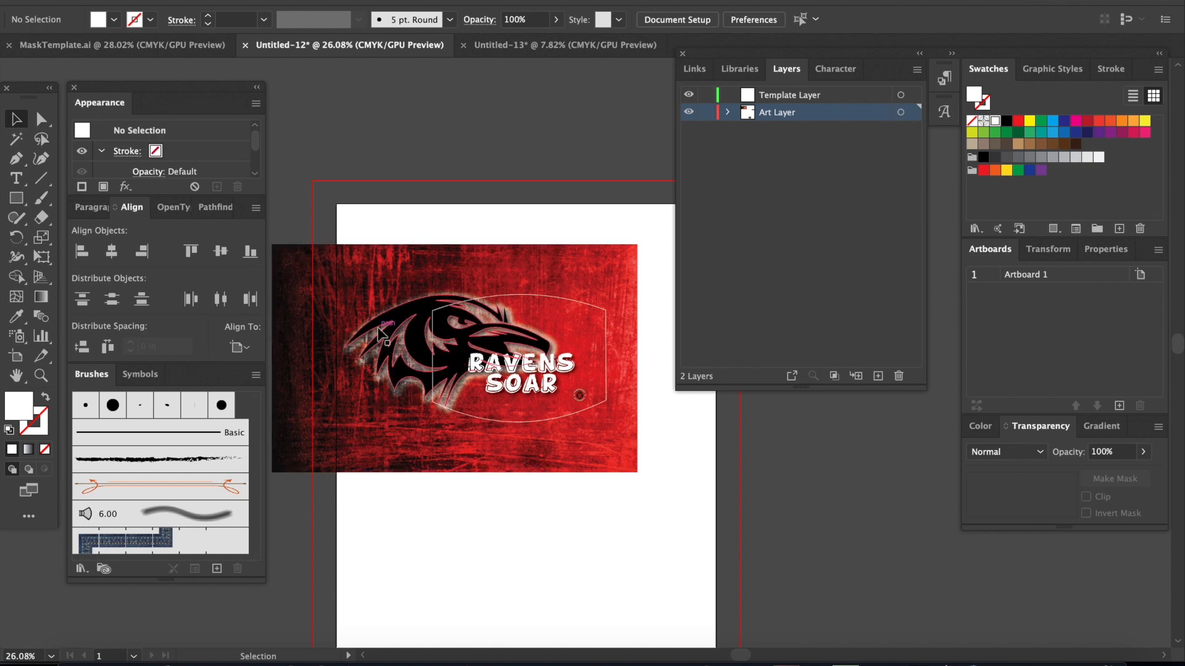
Step: Move the white mask outline path from the Art Layer into the Template Layer
scroll(416, 396, down, 4)
scroll(416, 397, down, 2)
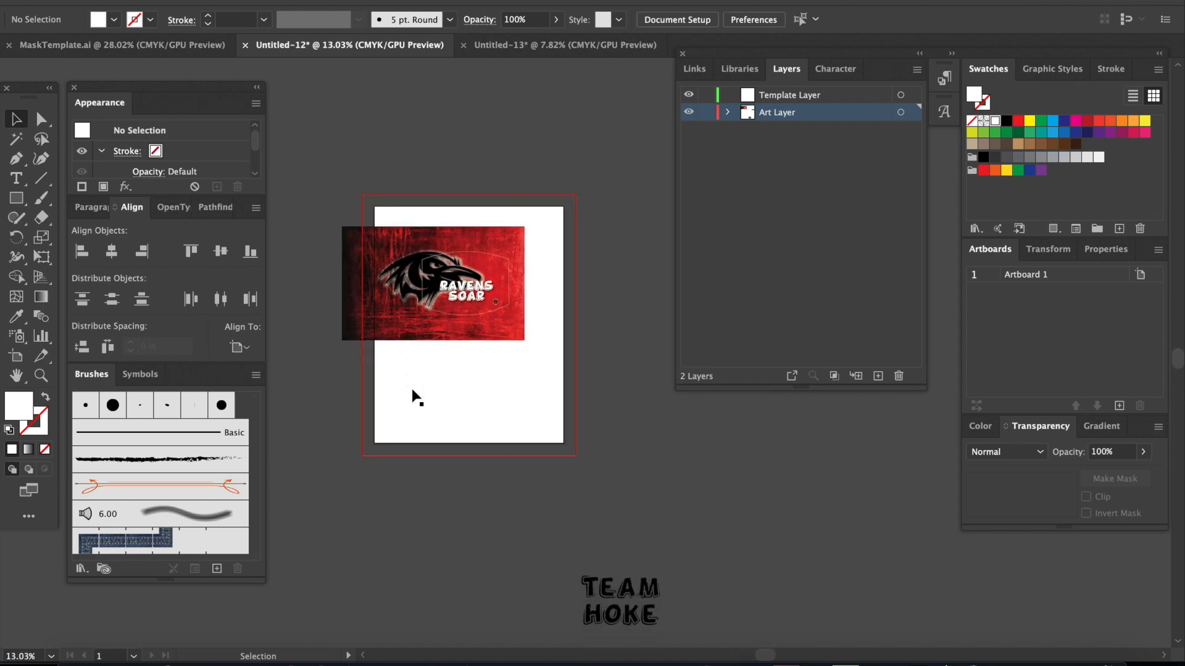
scroll(416, 397, down, 1)
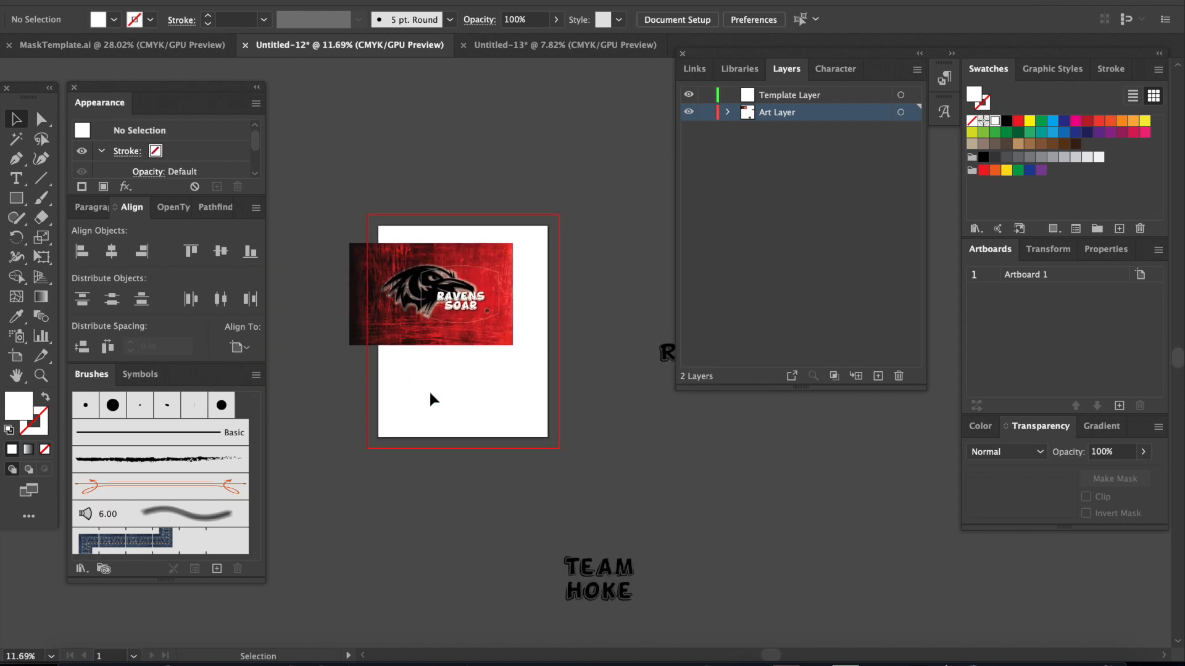
scroll(431, 400, up, 3)
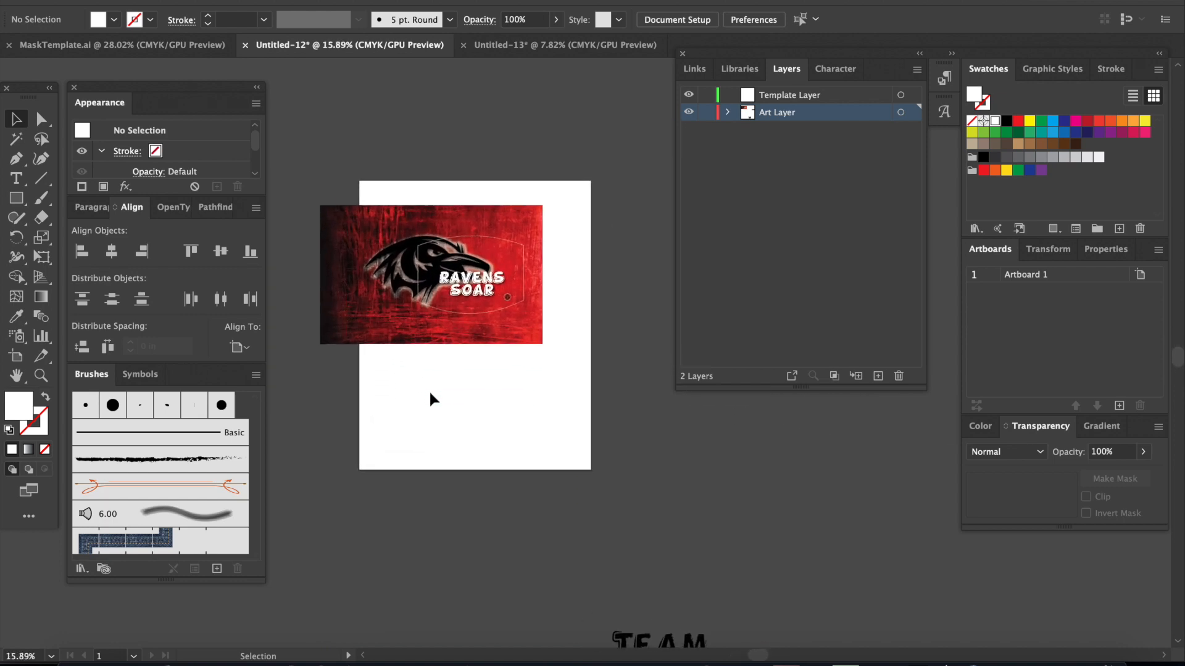
scroll(430, 394, right, 5)
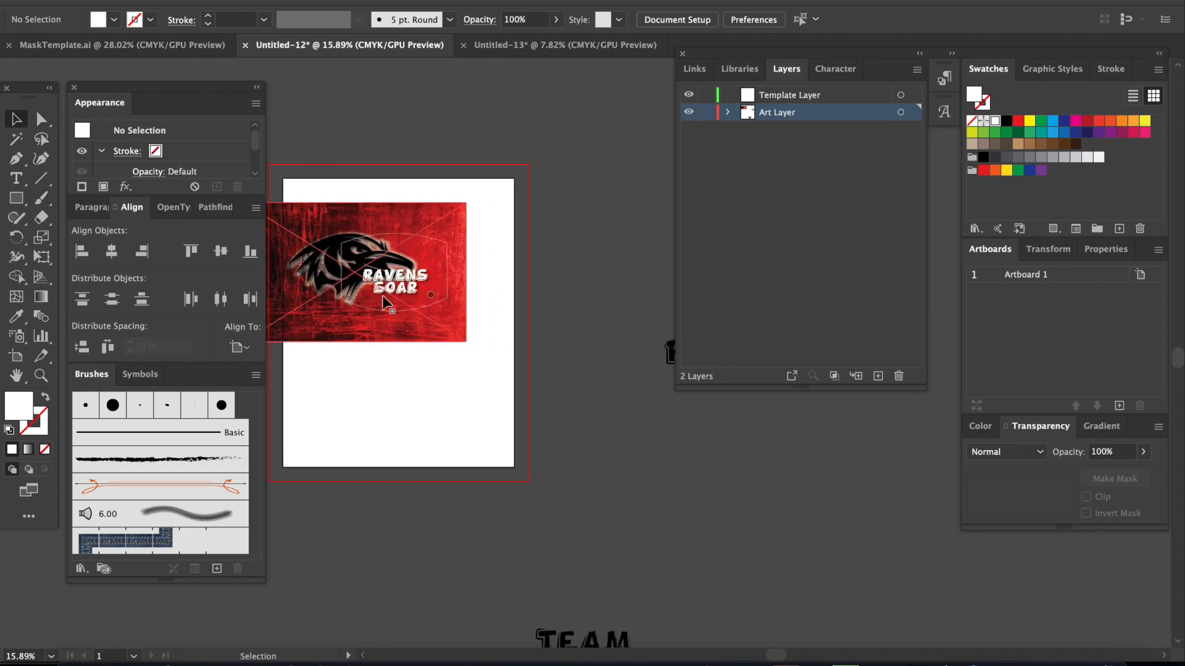
click(432, 238)
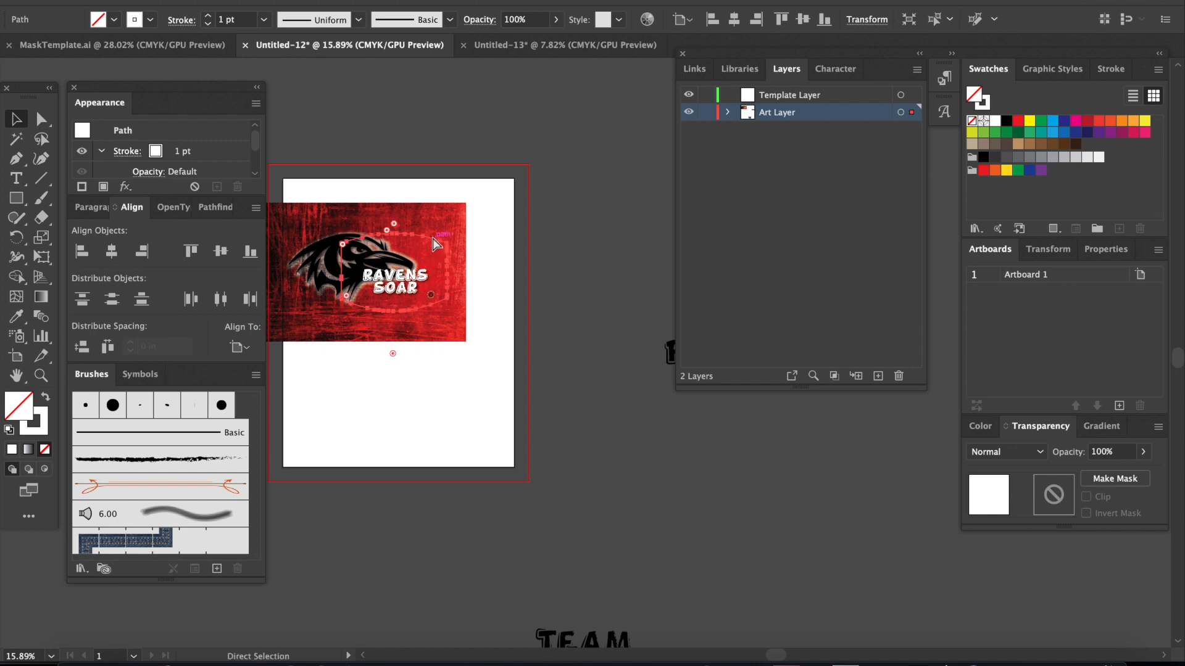
click(728, 113)
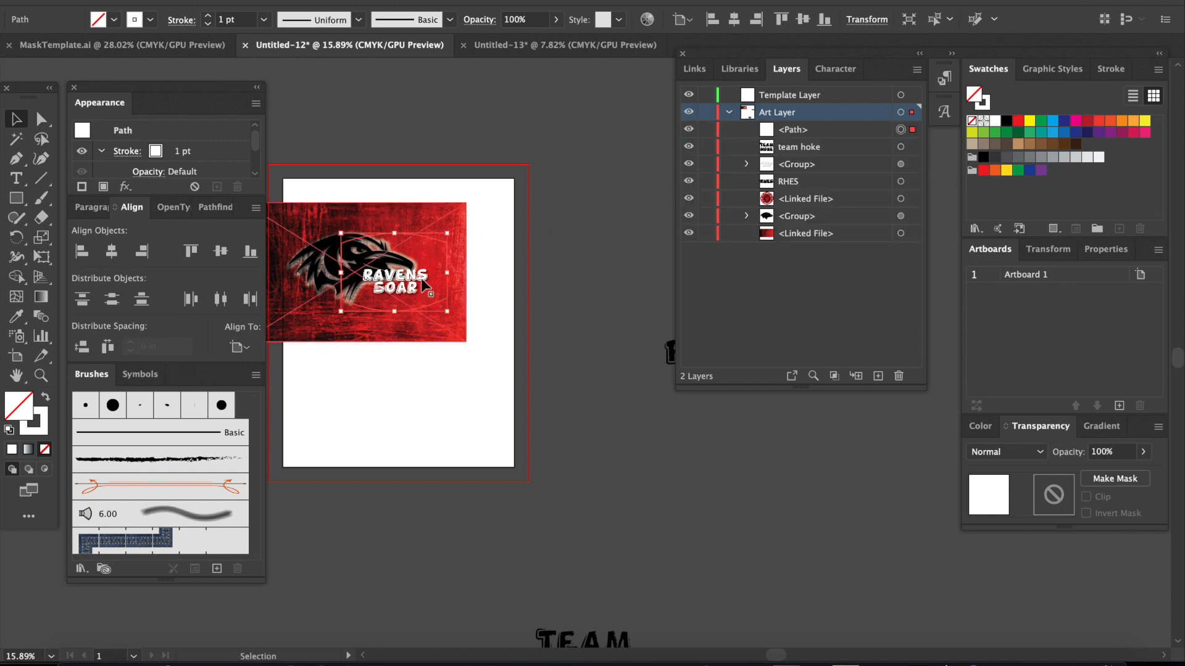
drag(808, 132, 808, 97)
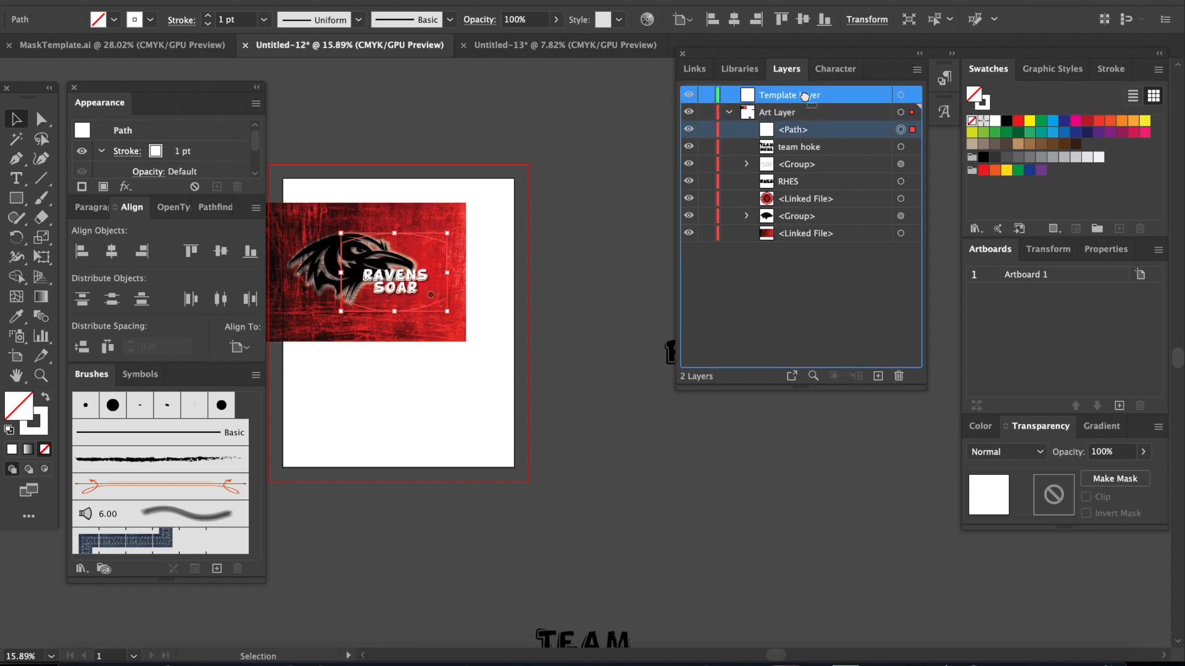
click(575, 287)
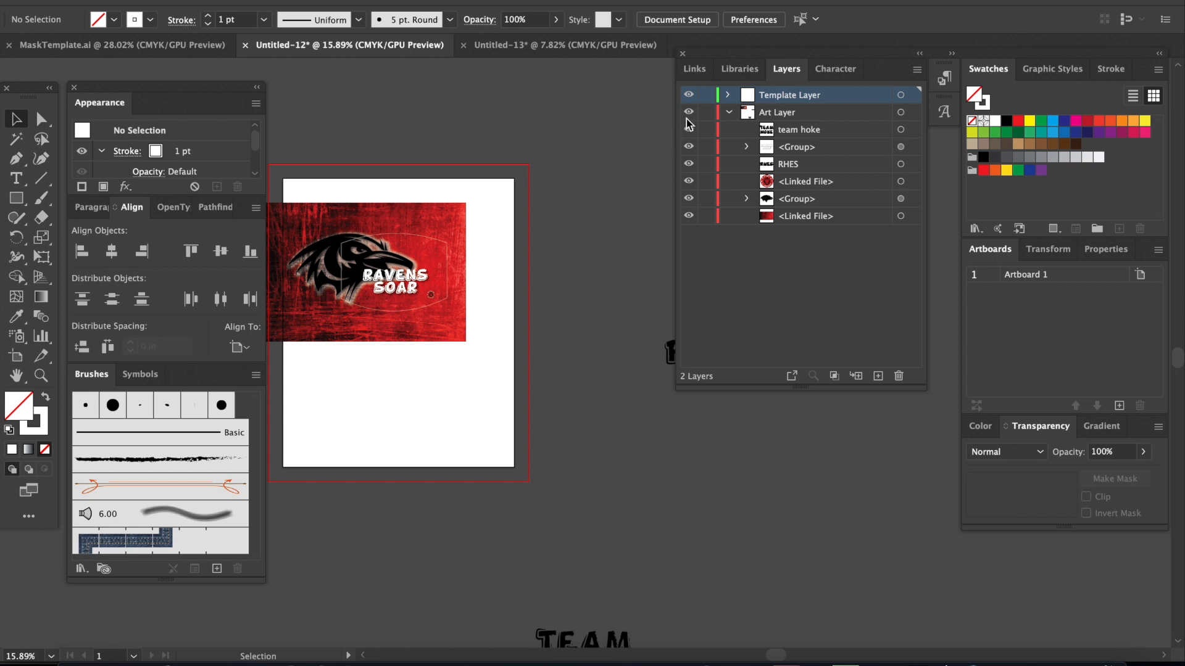
Step: Hide the Template Layer and the RAVENS SOAR lettering group
click(688, 95)
click(412, 290)
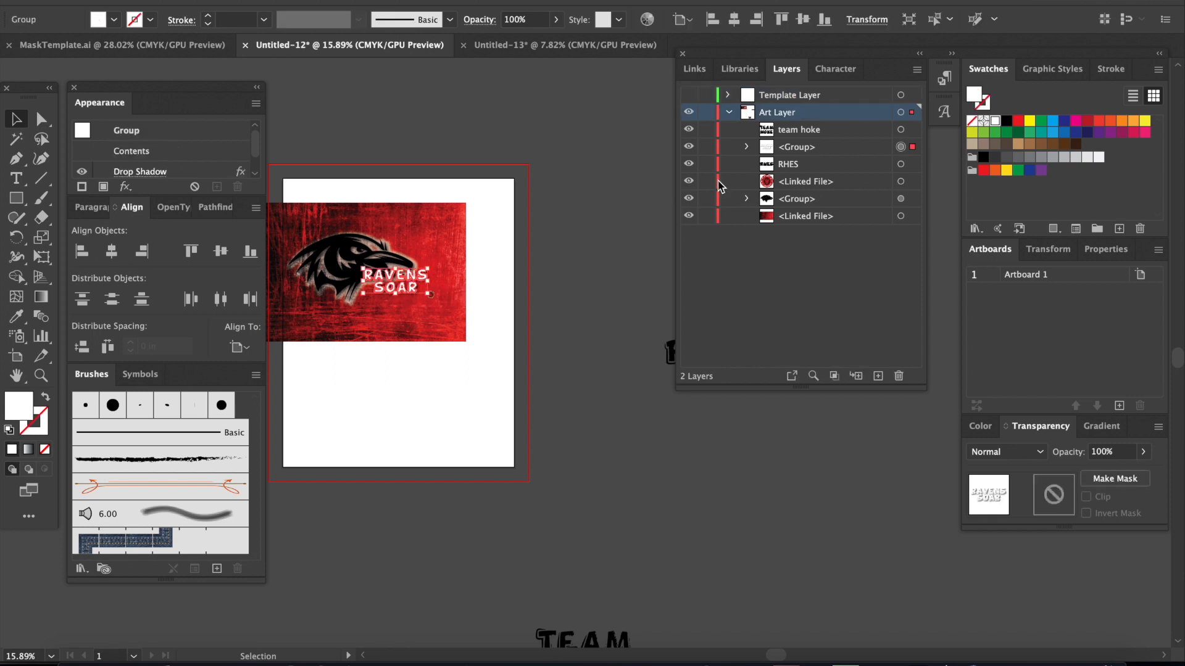
click(689, 148)
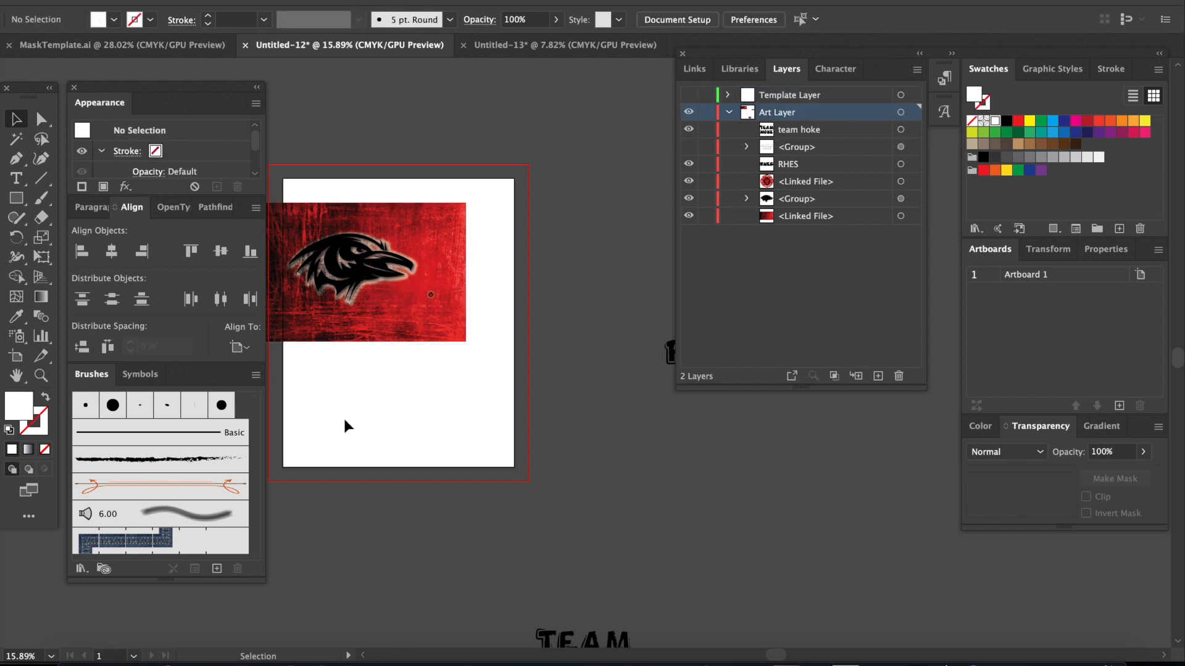
Step: Duplicate the red texture, raven head and badge together and place the copy directly below the original, aligned with its left edge
scroll(345, 426, left, 3)
drag(346, 423, 515, 177)
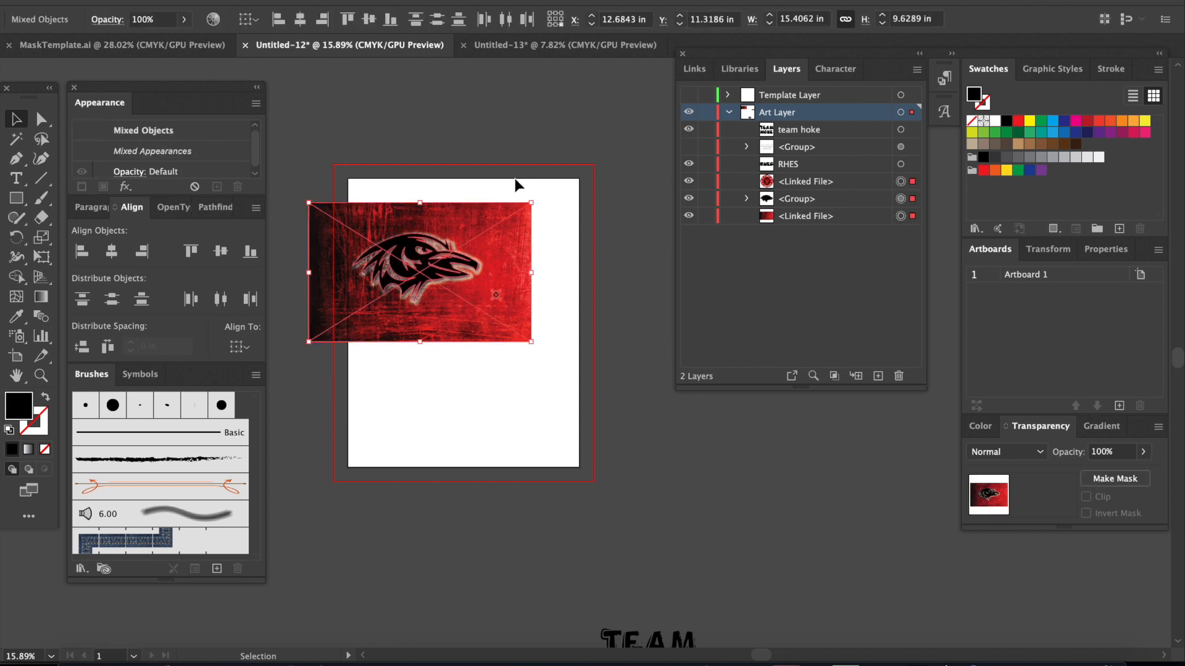
key(a)
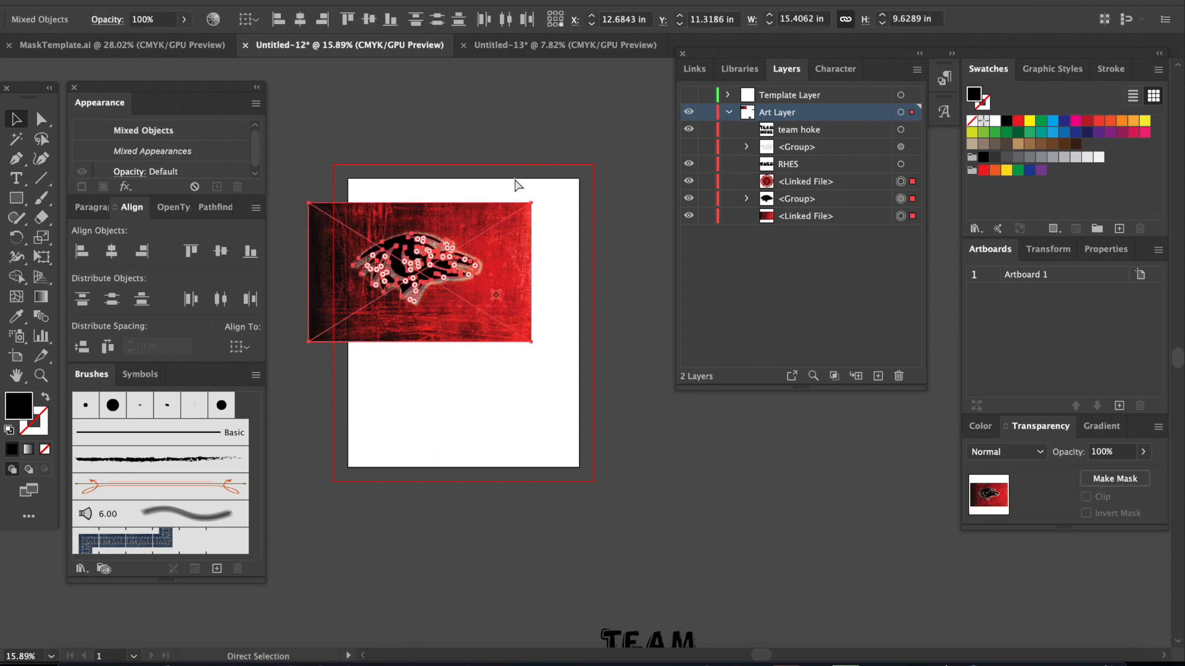
key(ctrl+c)
key(ctrl+v)
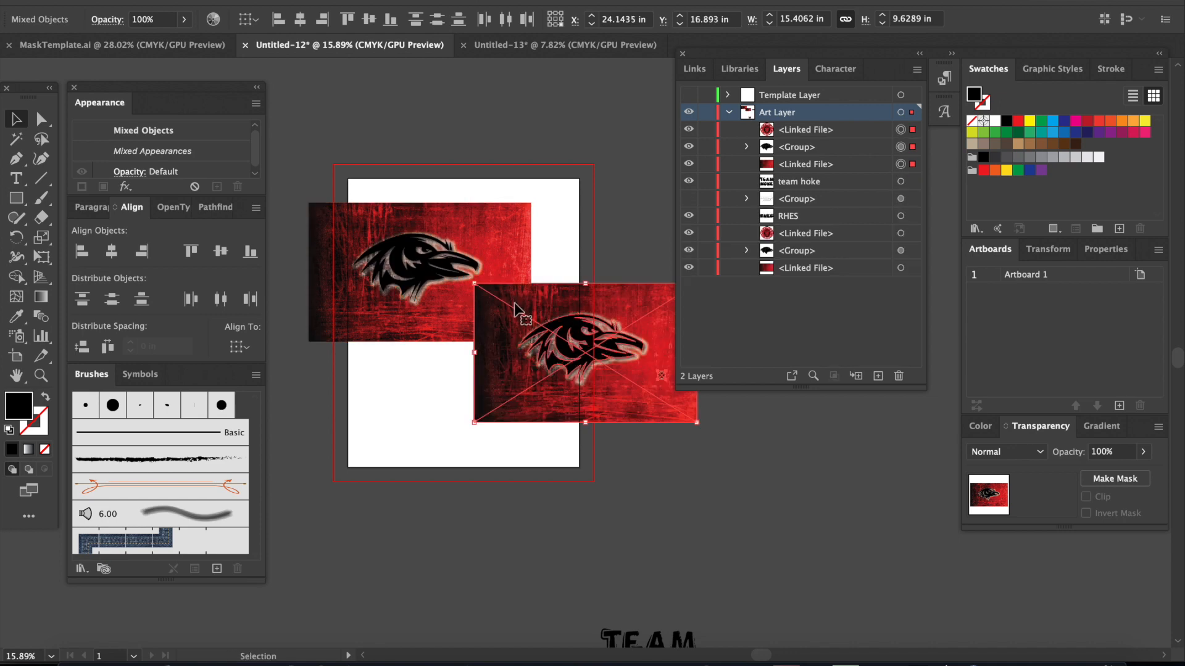
drag(532, 371, 364, 440)
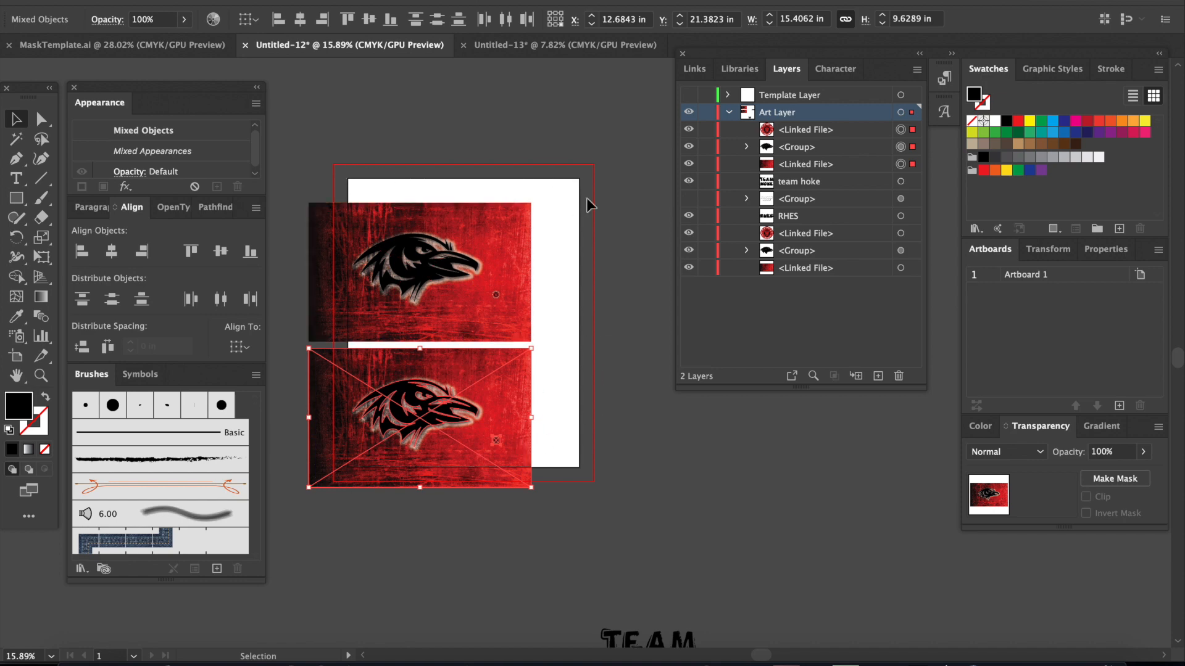
Step: Paste another copy of the texture, raven head and badge and place it below the second design
scroll(596, 436, down, 3)
scroll(596, 436, up, 2)
scroll(596, 435, down, 1)
scroll(597, 436, down, 1)
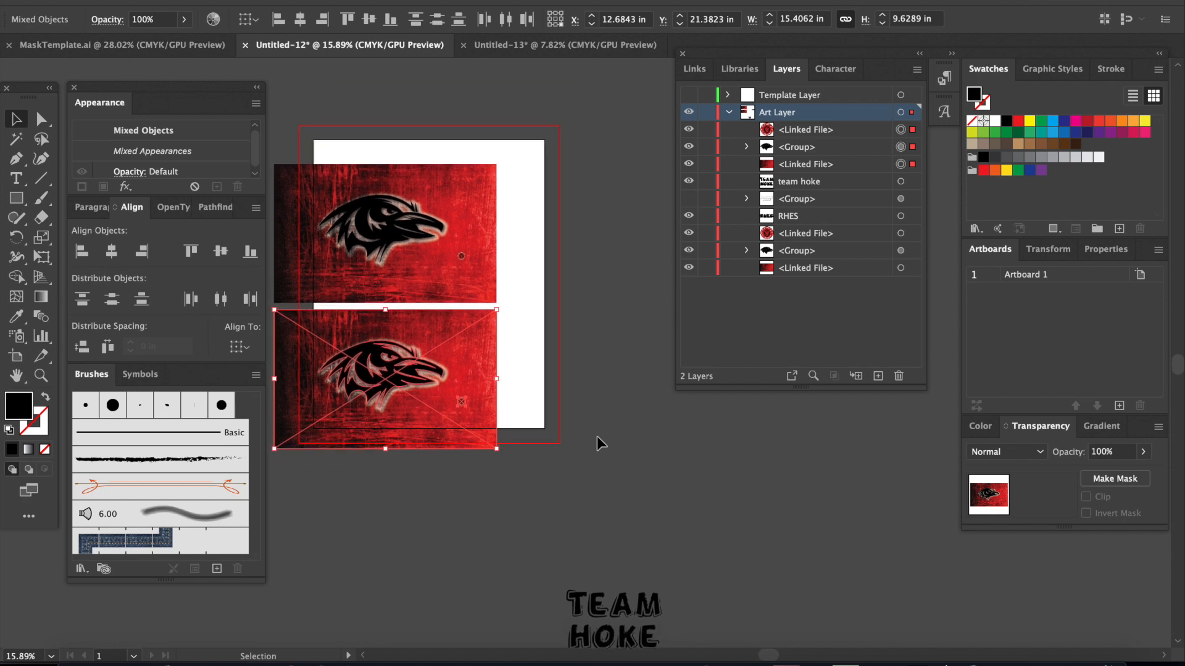
key(a)
key(ctrl+c)
key(ctrl+v)
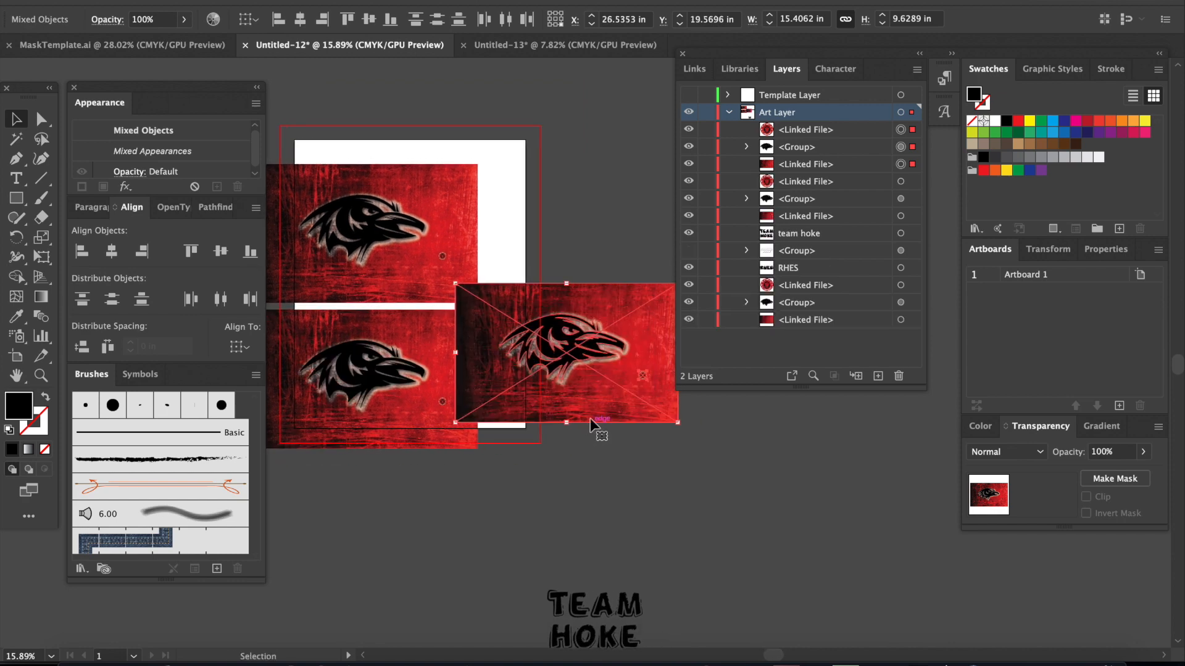
drag(589, 400, 392, 555)
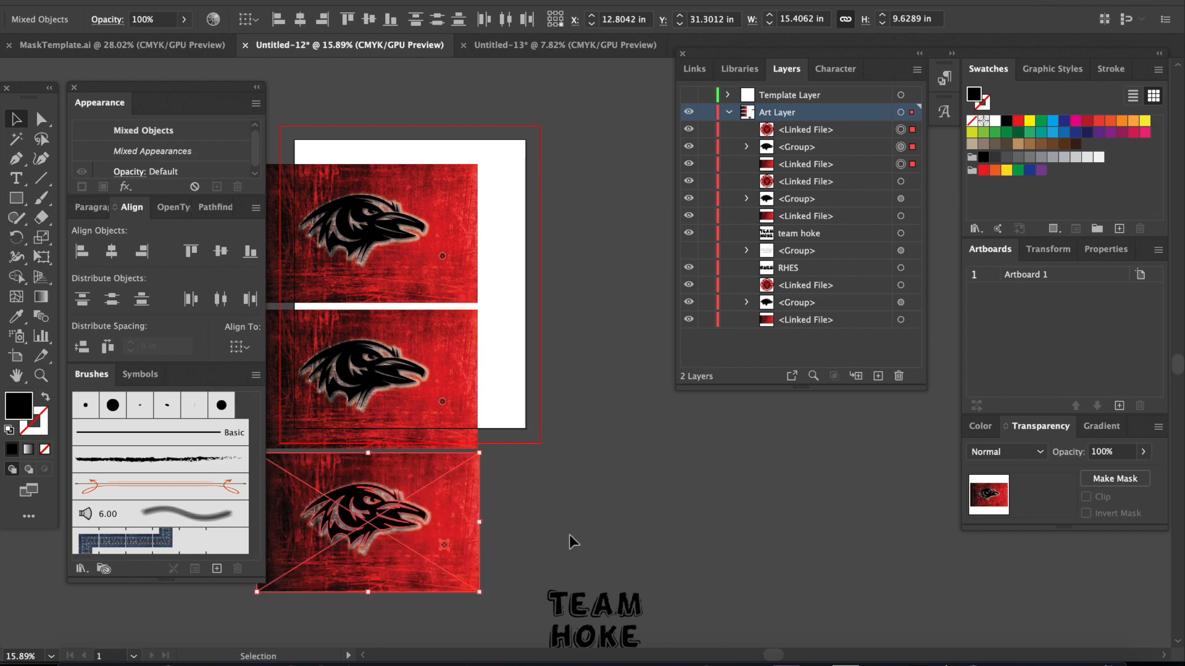
Step: Show the RAVENS SOAR lettering group and the Template Layer again, and make the Template Layer active
click(610, 511)
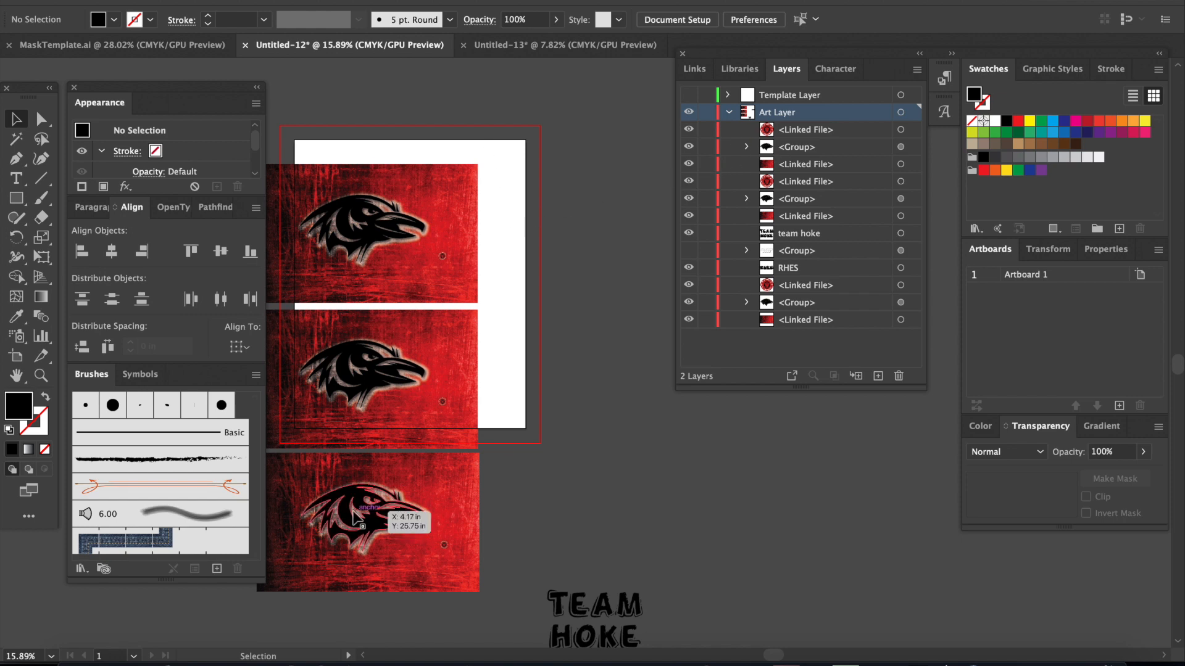
click(729, 113)
click(729, 113)
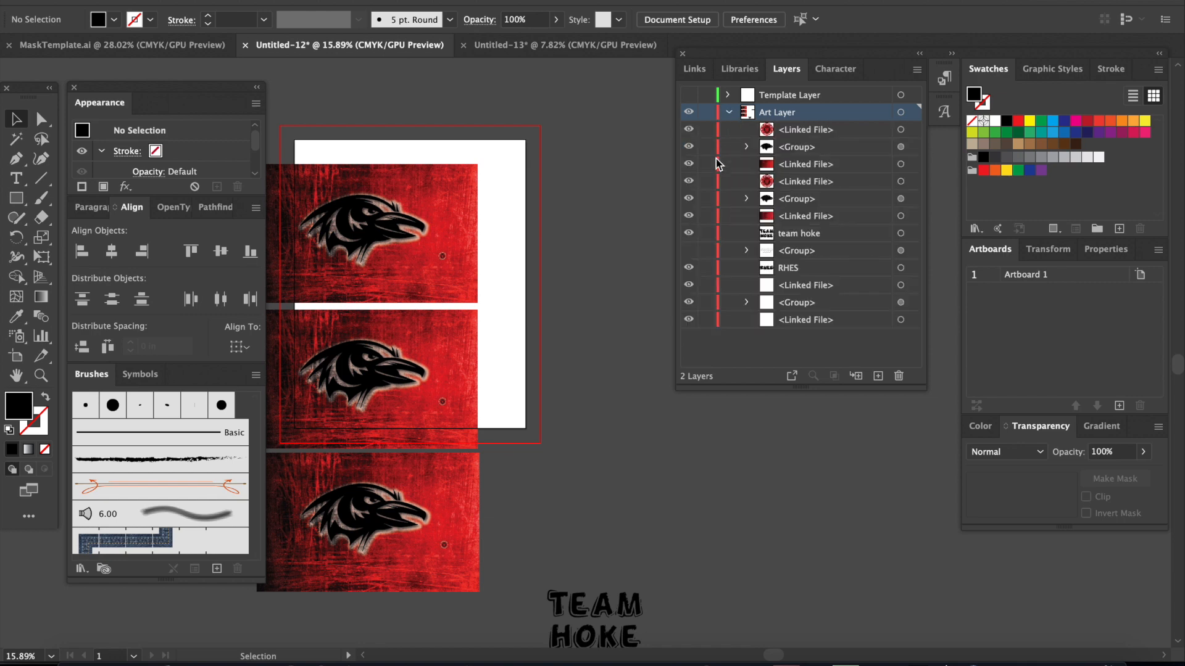
click(688, 250)
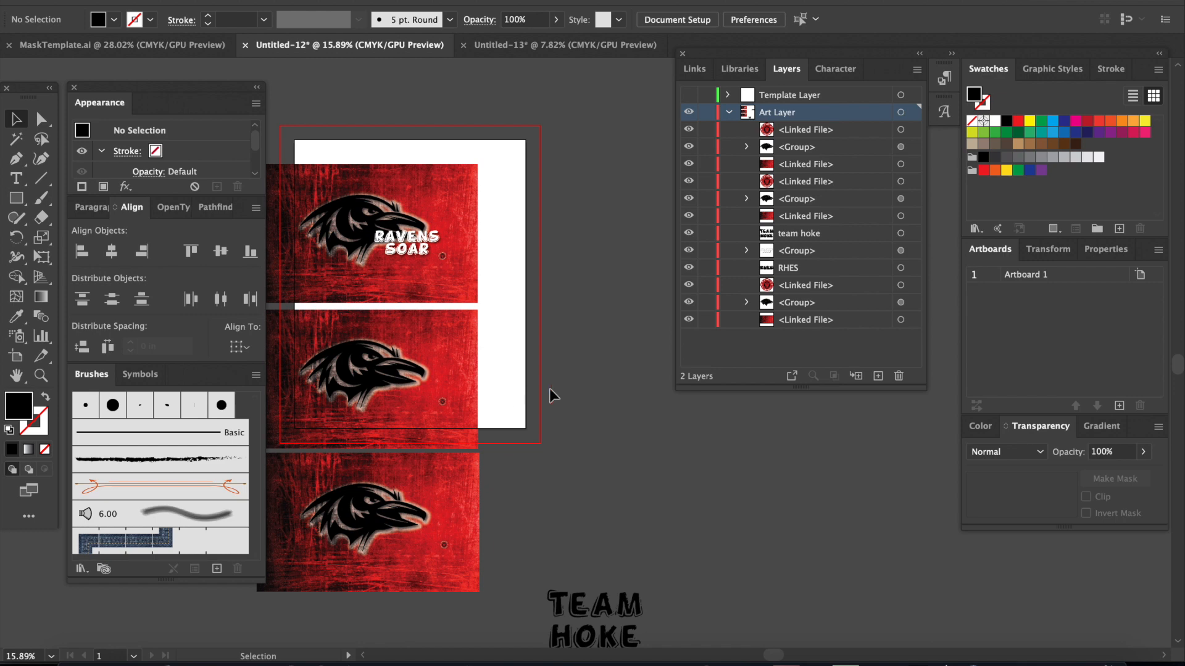
click(690, 96)
click(781, 97)
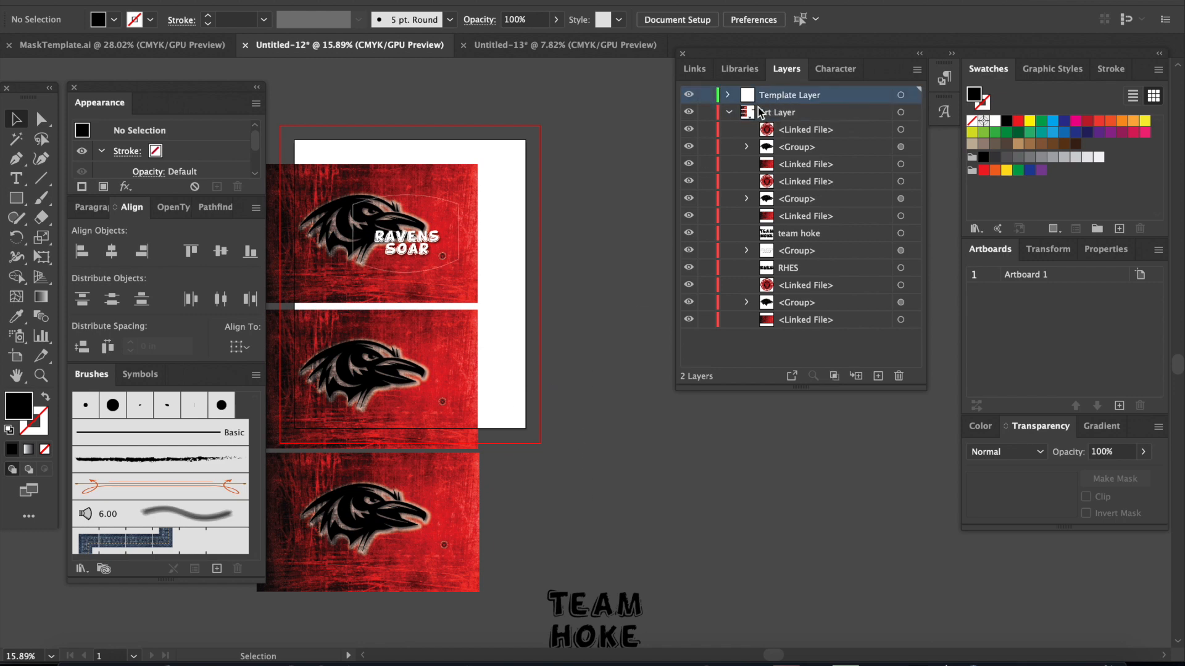
Step: Copy the white mask outline from the first design and place the copy around the beak on the second design
click(441, 199)
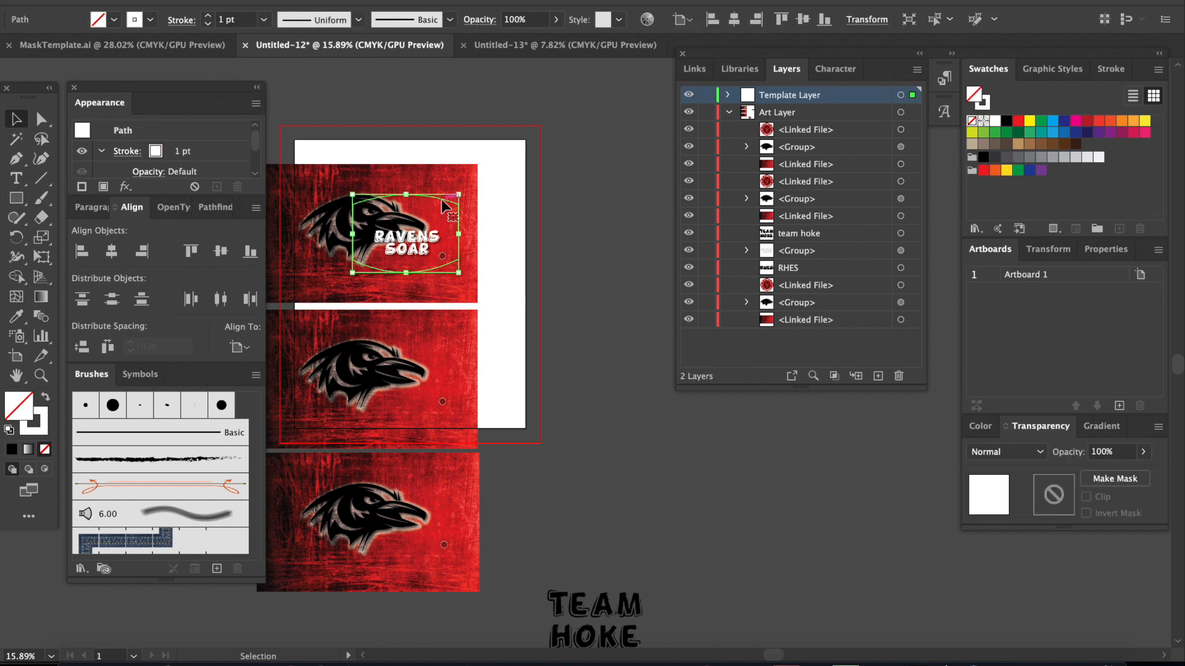
key(a)
key(super+c)
key(super+v)
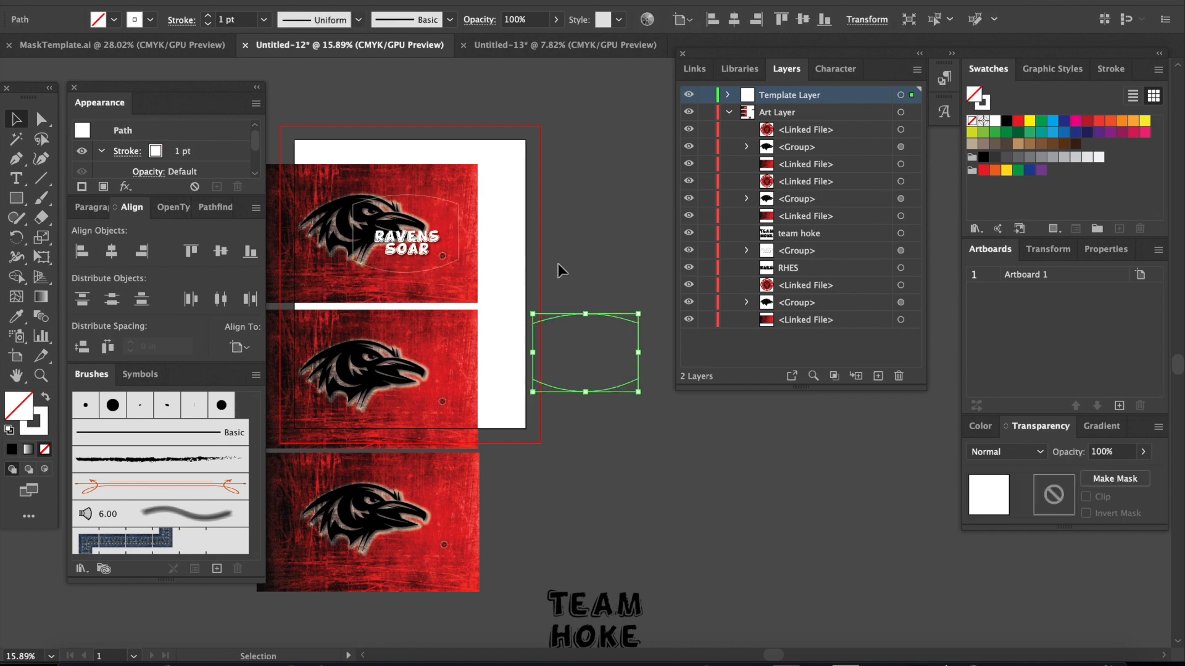
drag(619, 327, 439, 351)
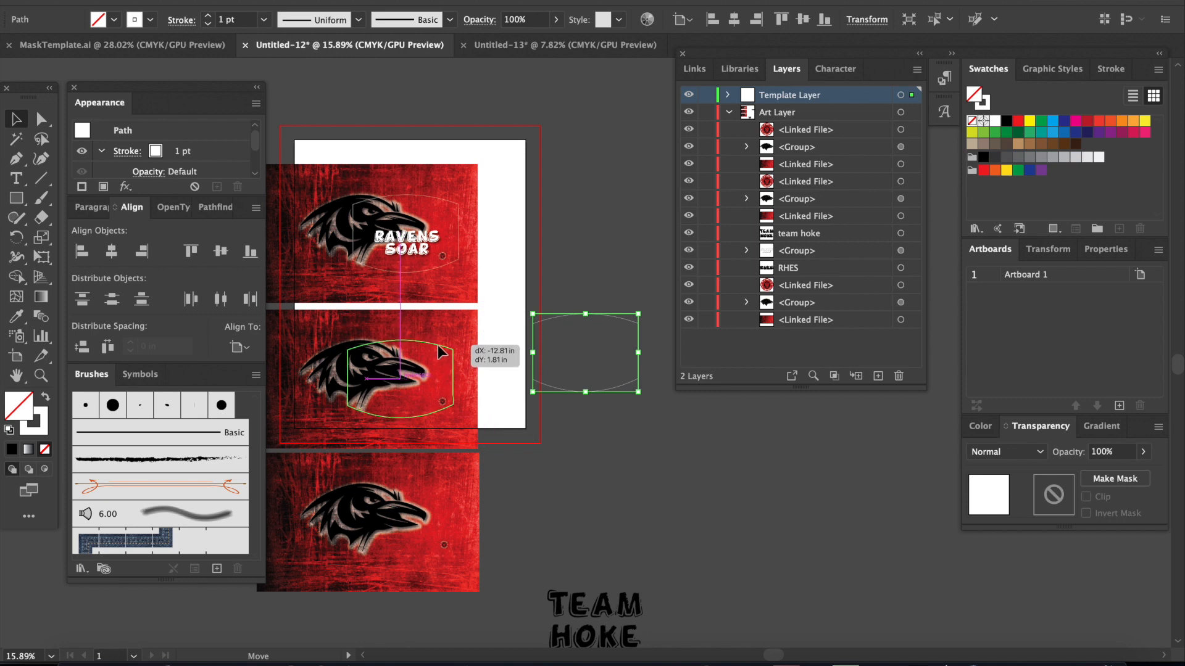
drag(439, 352, 440, 351)
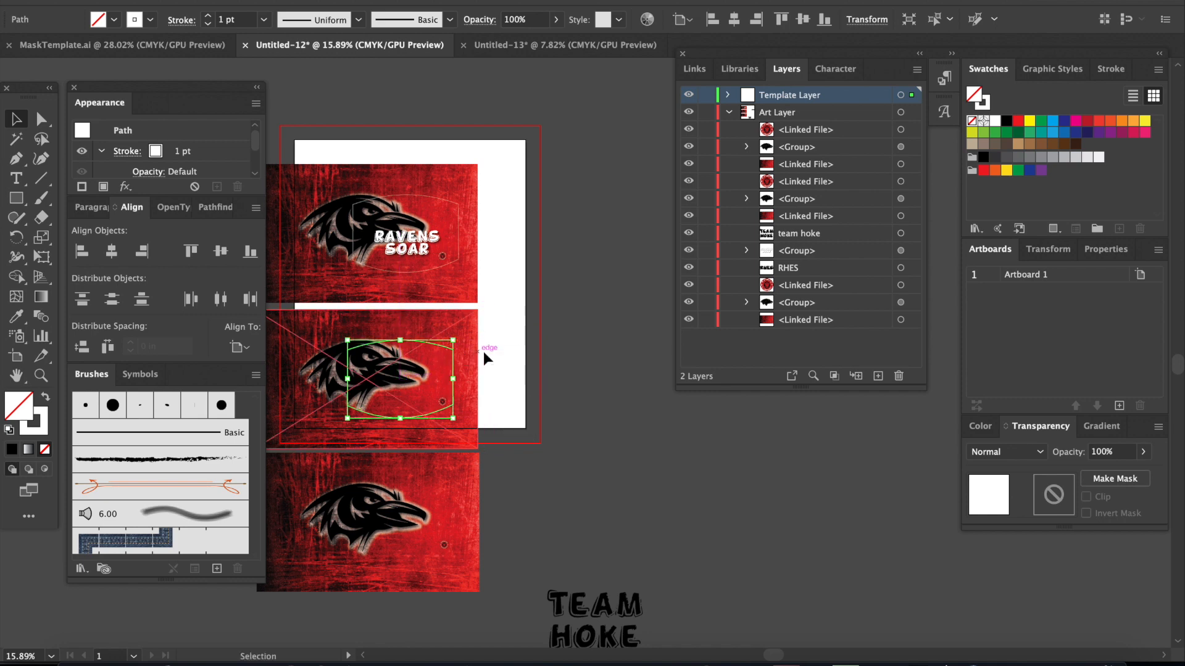
Step: Paste another mask outline and place it over the raven's beak on the third design
key(super+z)
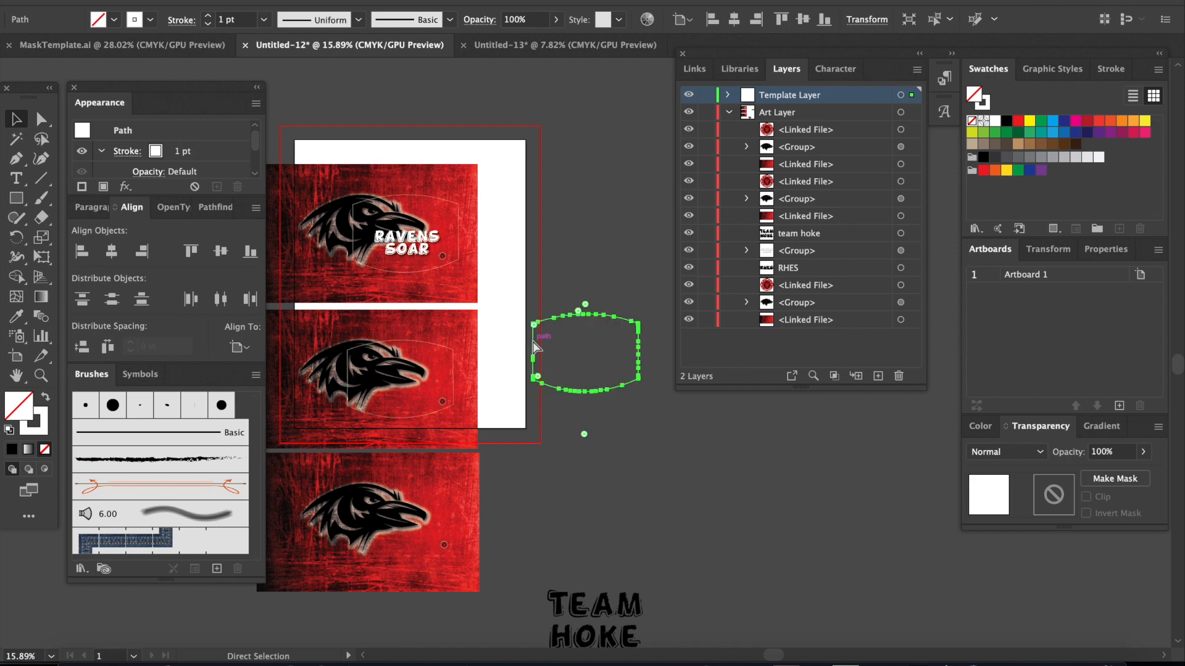
drag(608, 320, 420, 486)
click(608, 454)
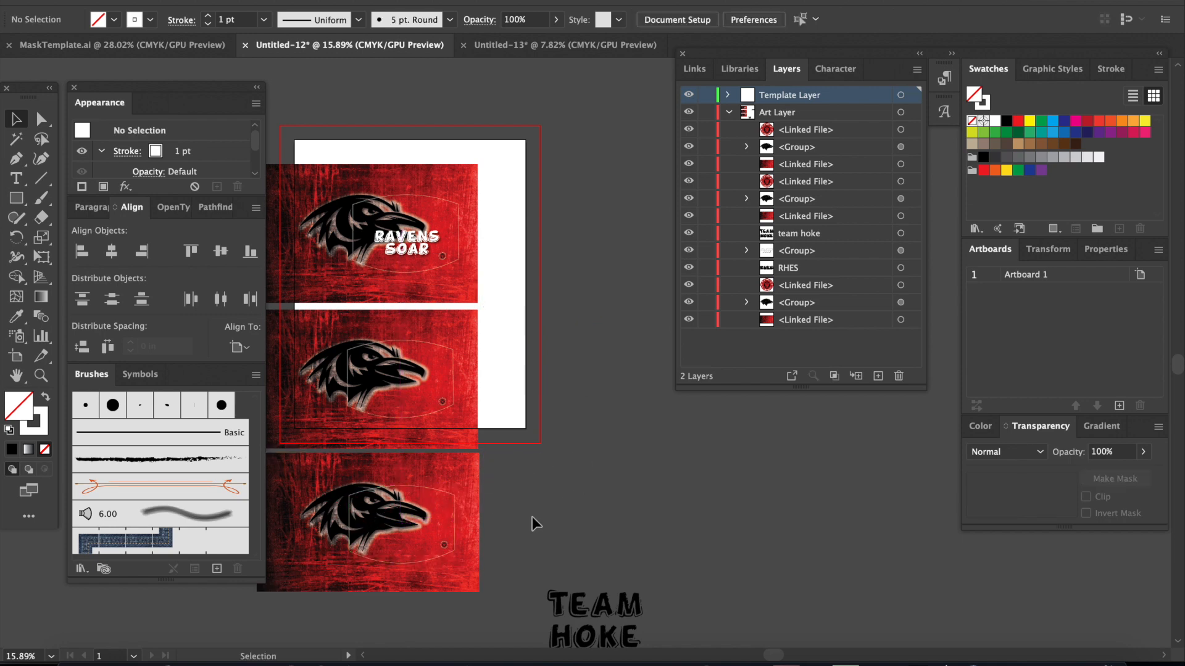
Step: Nudge the small round badge on each of the three designs into position within the lower corner of its mask outline
drag(445, 543, 446, 546)
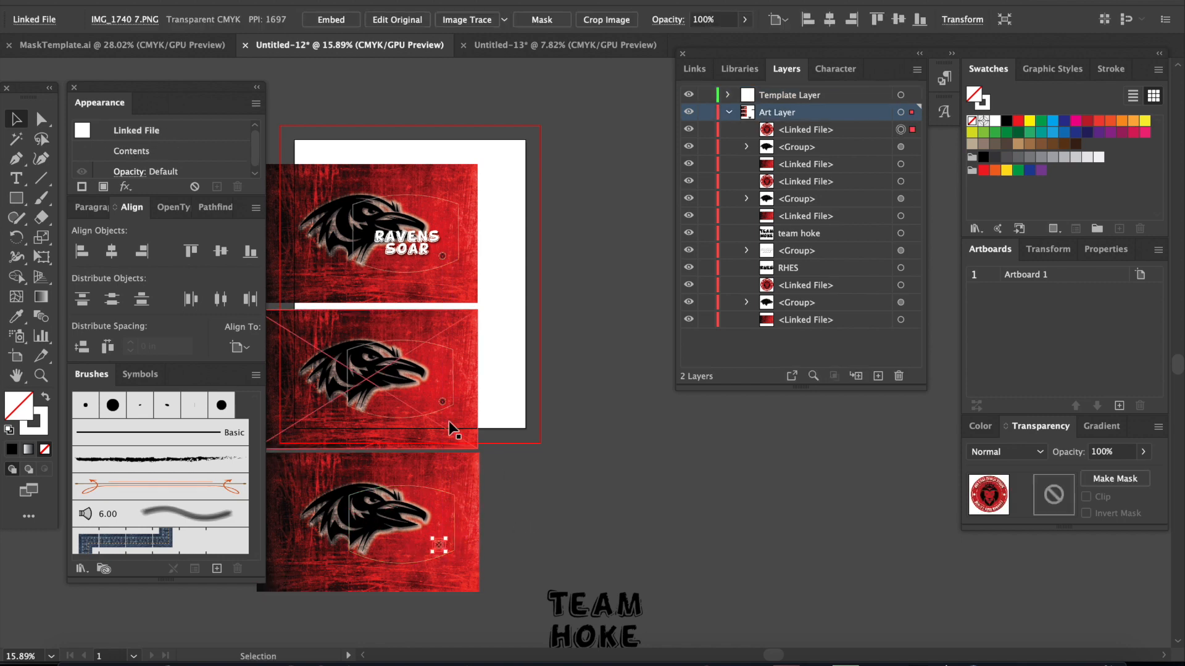
drag(440, 401, 436, 399)
drag(439, 254, 442, 249)
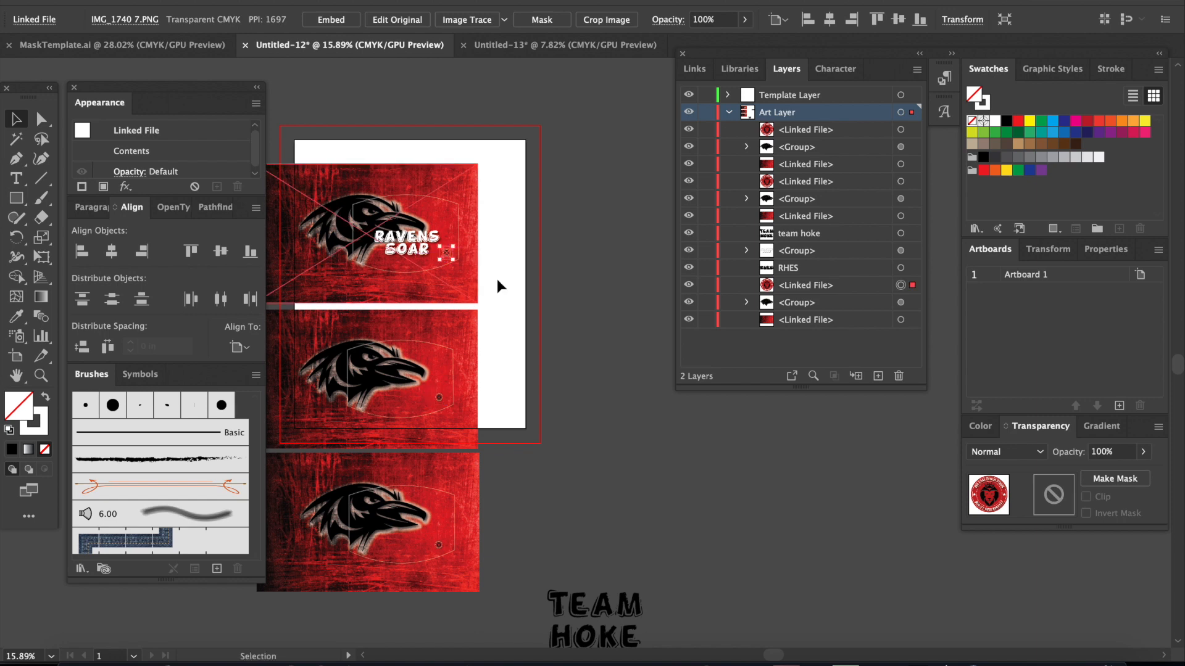
click(636, 518)
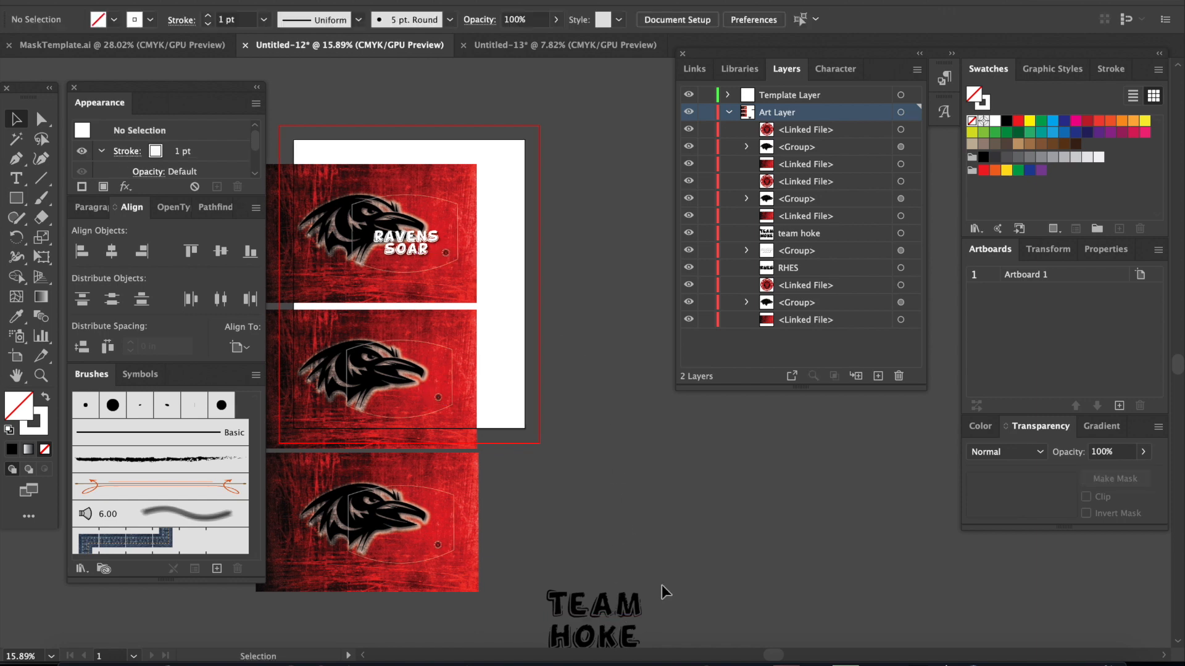
Step: Move the RHES lettering beside the second design at its original size and fill it with White
scroll(662, 585, down, 1)
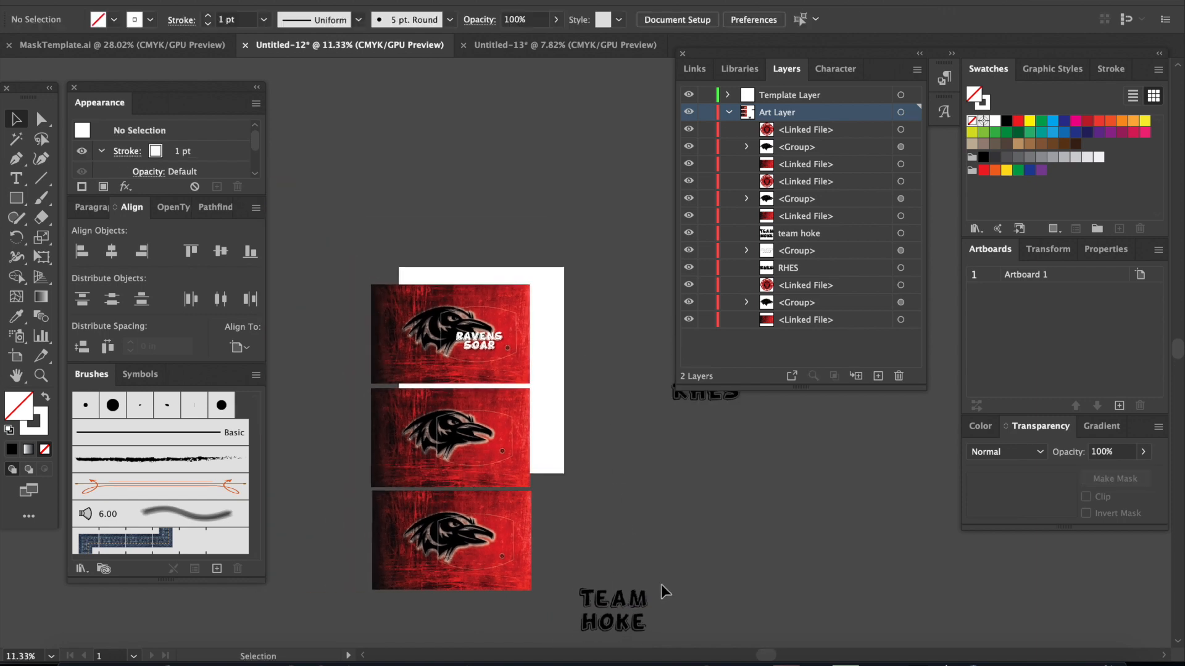
click(701, 404)
drag(701, 402, 580, 475)
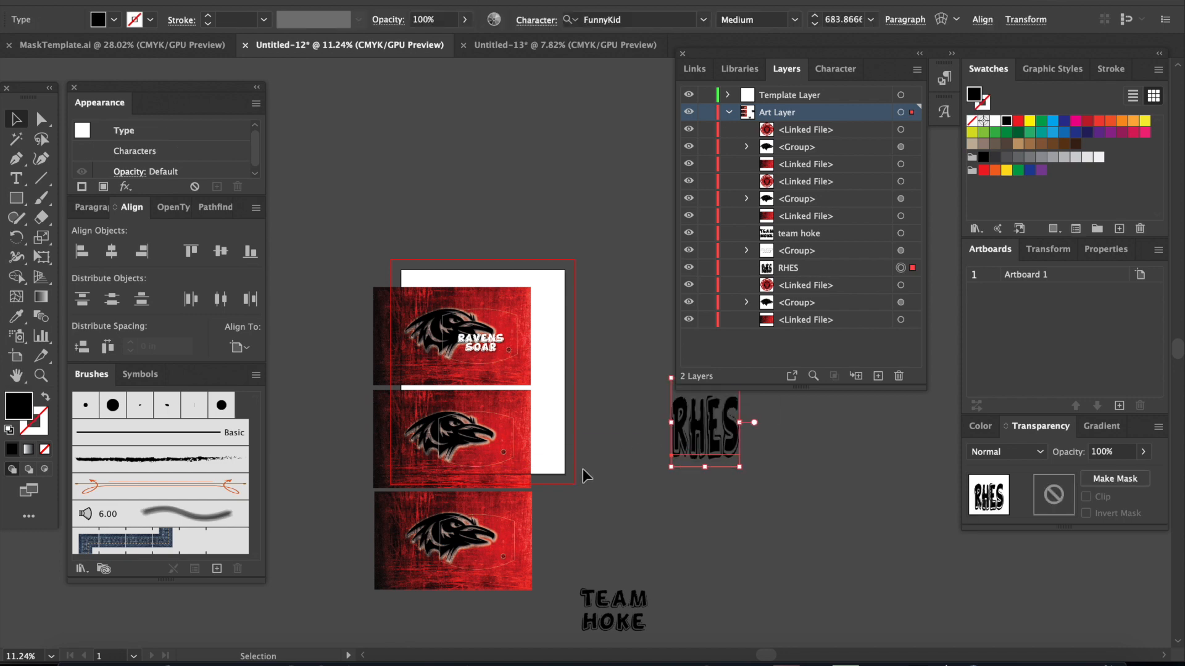
key(super+z)
drag(731, 406, 654, 447)
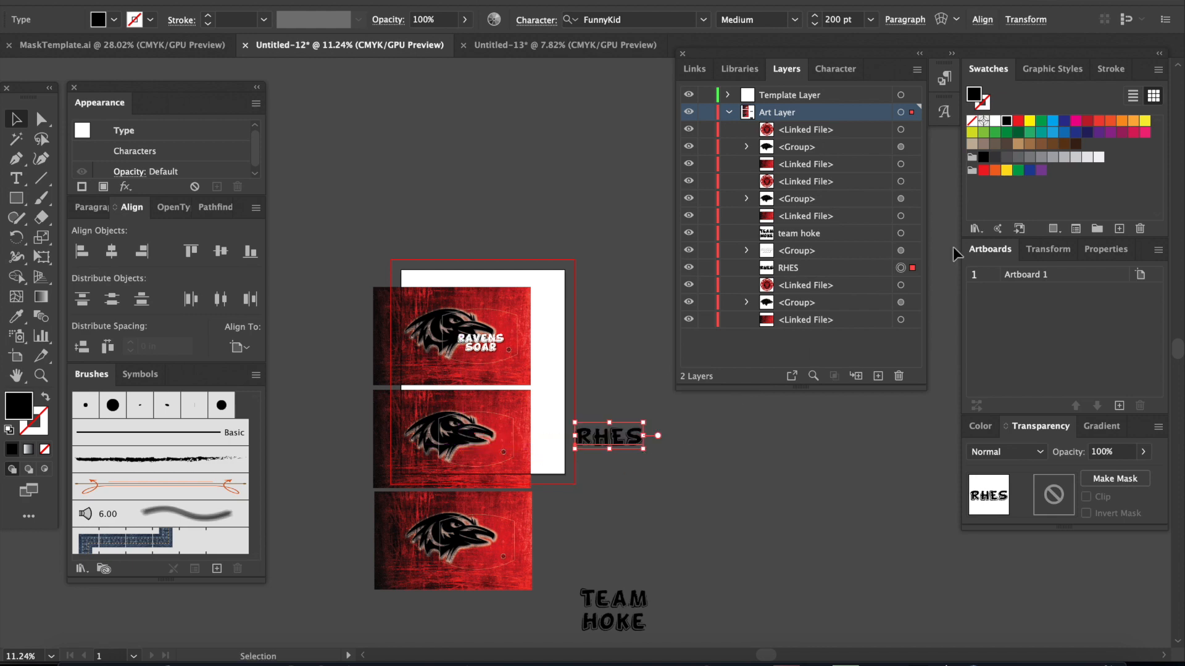
click(995, 121)
click(682, 474)
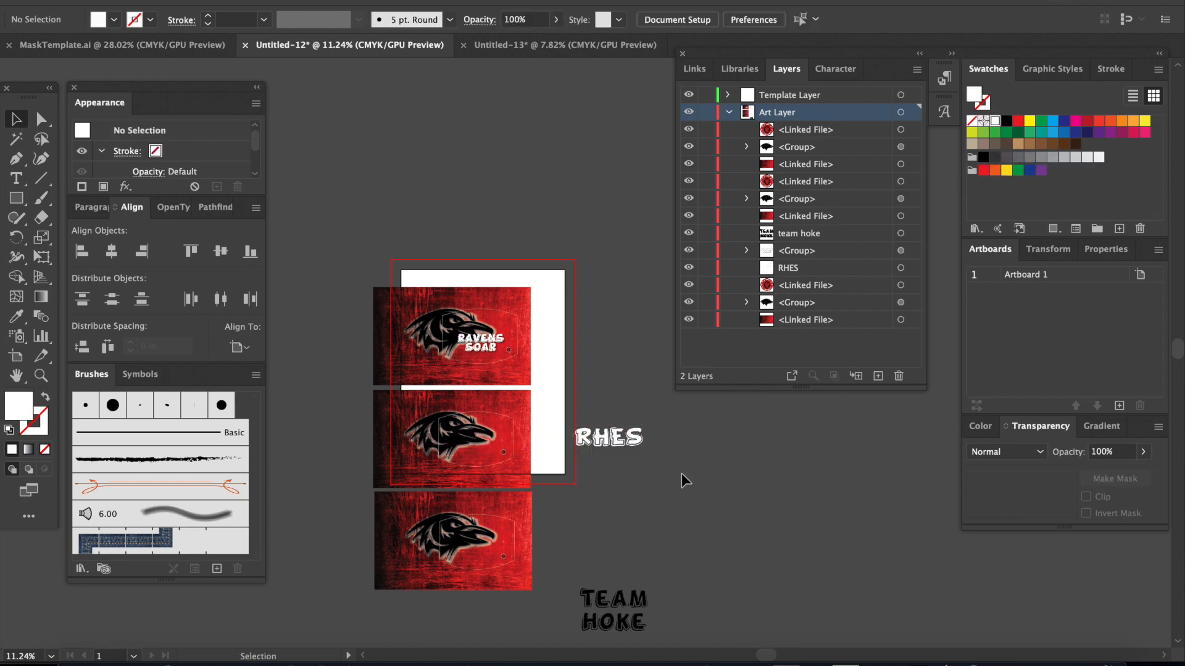
Step: Convert the RHES lettering to outlines and move it onto the second raven design
click(624, 447)
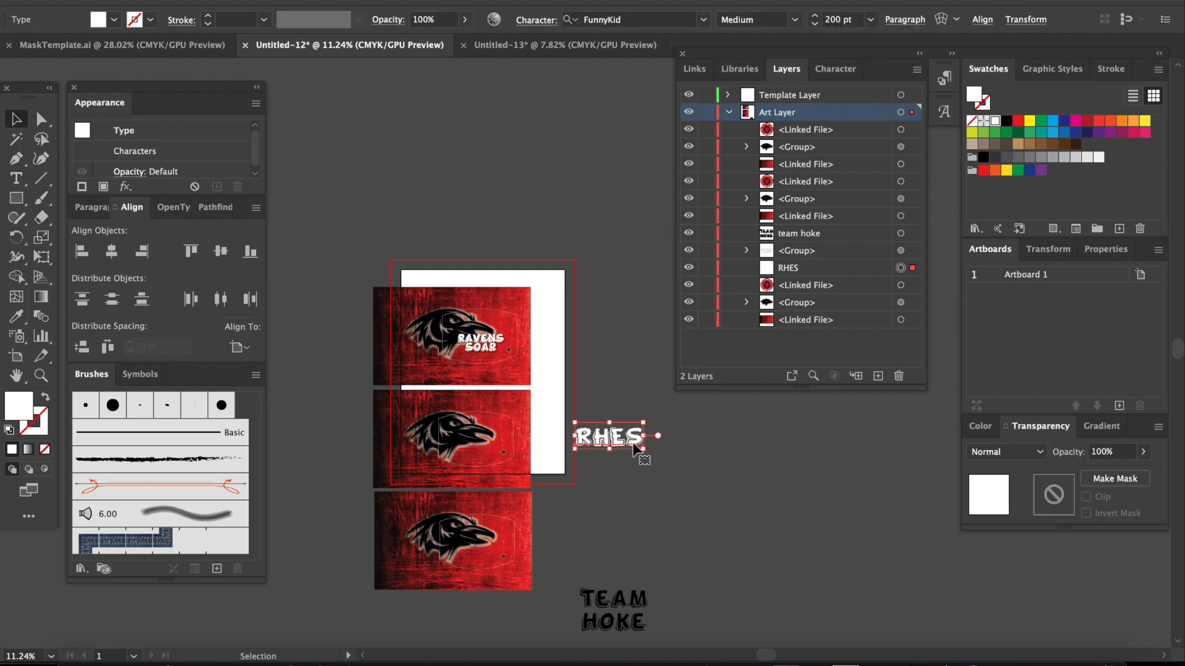
right_click(632, 442)
click(660, 444)
drag(617, 440, 522, 427)
scroll(522, 428, up, 5)
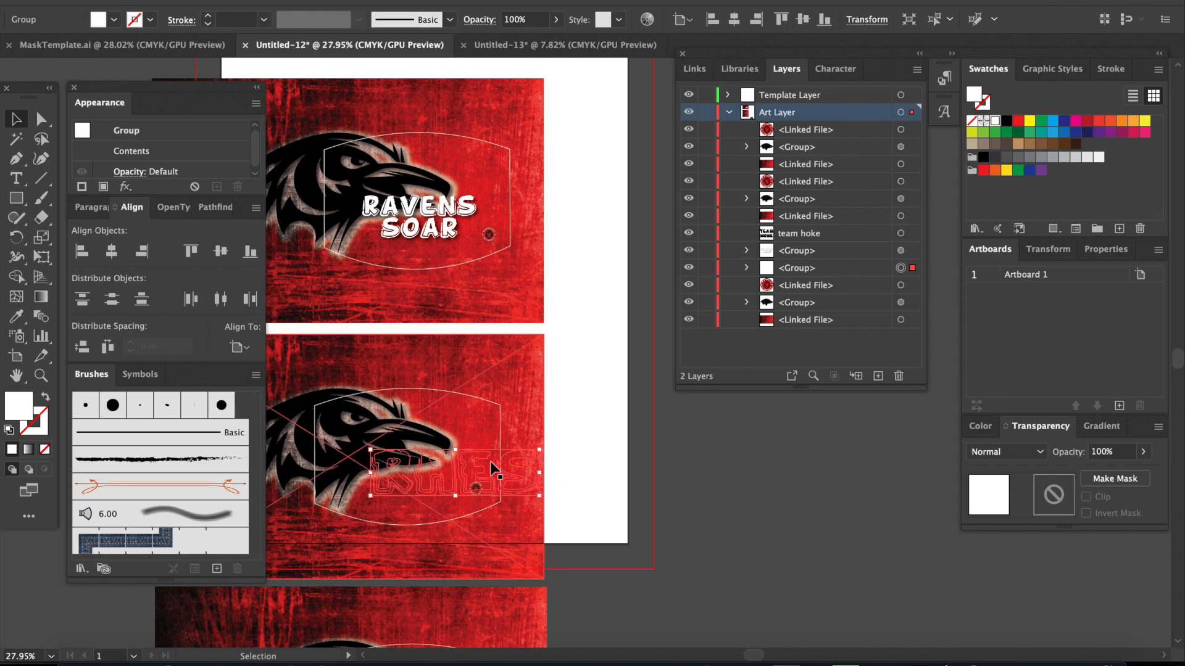
Step: Bring the RHES lettering to the front, then shrink and tilt it upward inside the second mask outline, below the beak
right_click(524, 474)
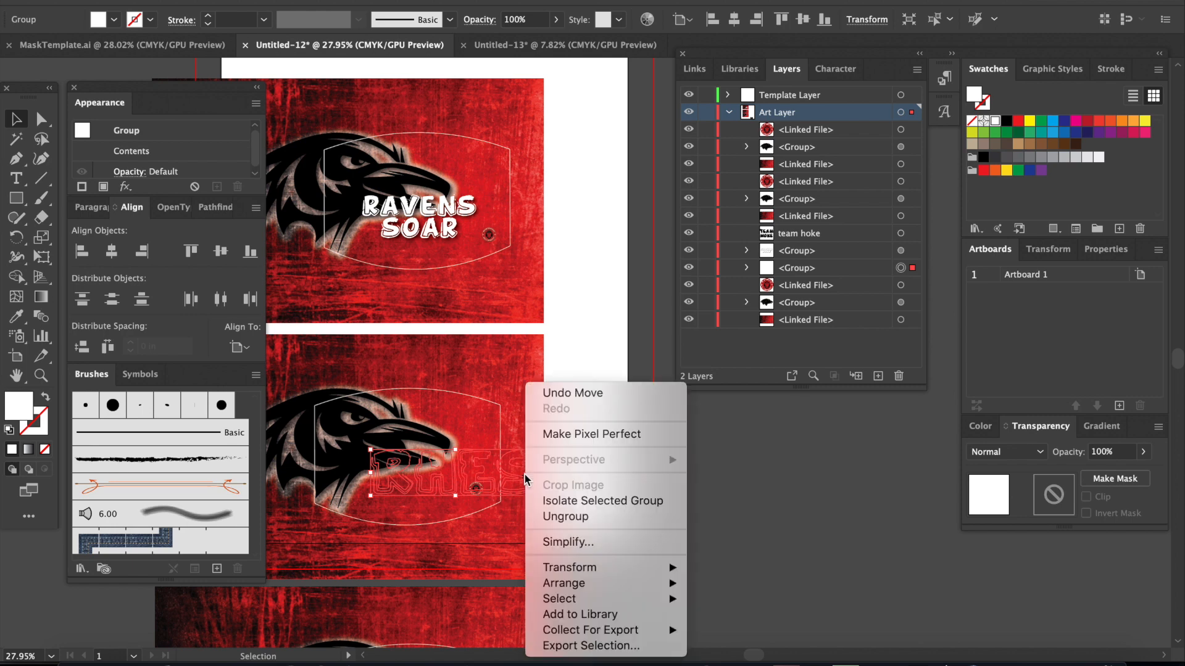
mouse_move(592, 586)
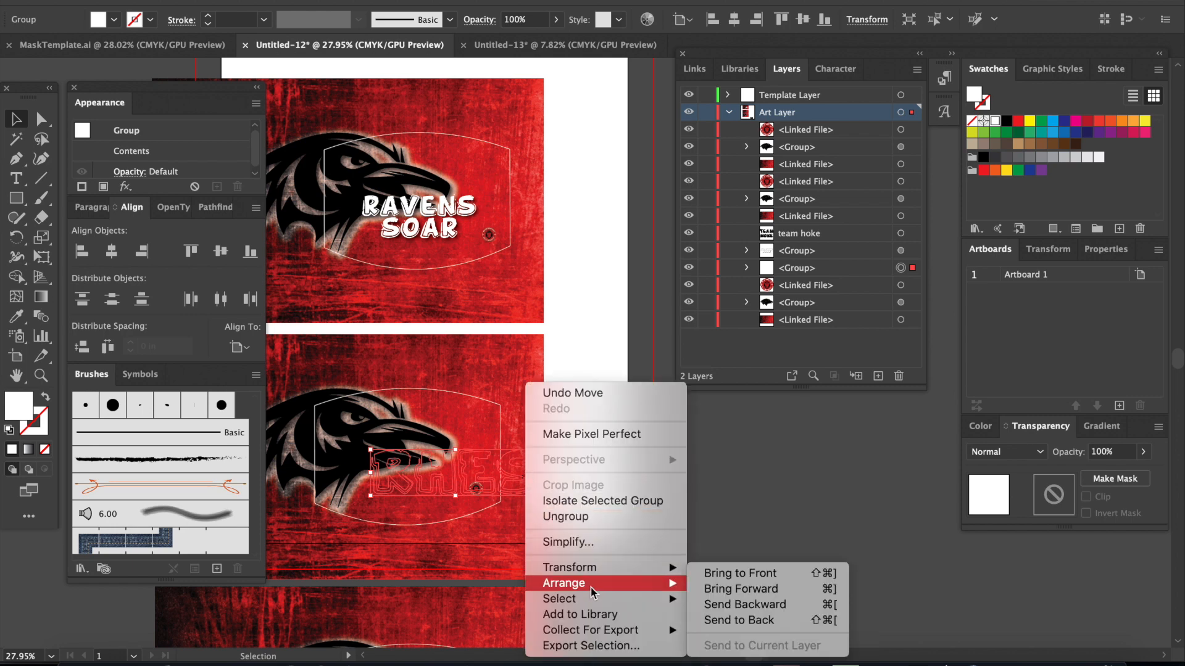
click(771, 574)
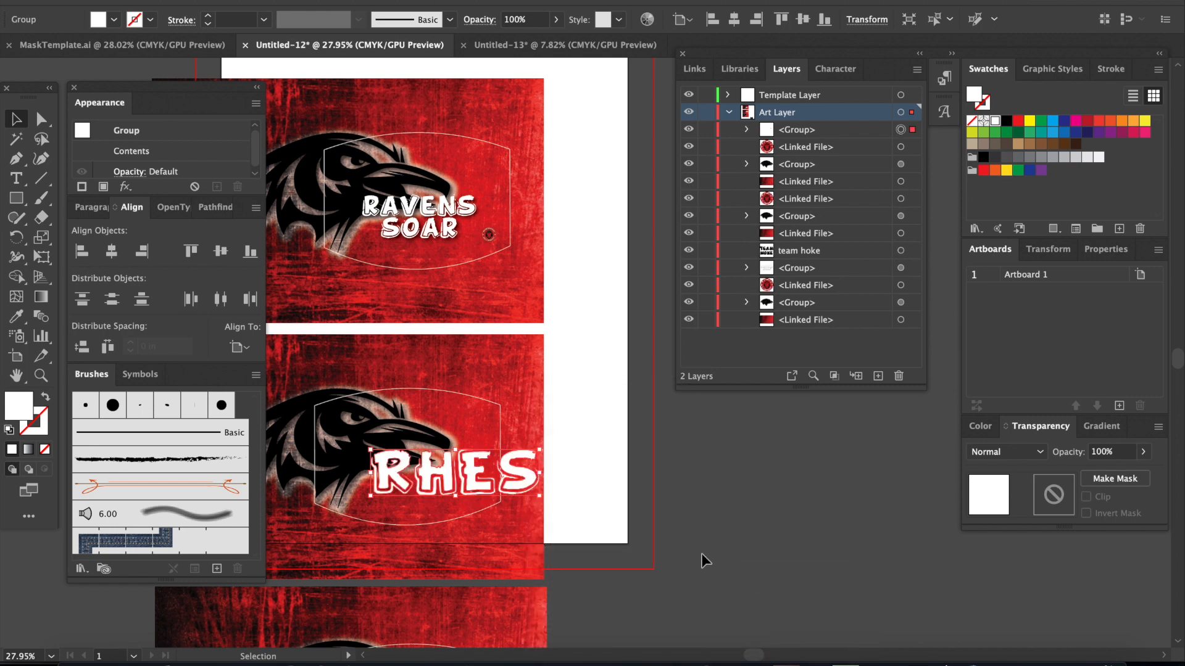
click(686, 520)
drag(517, 487, 404, 475)
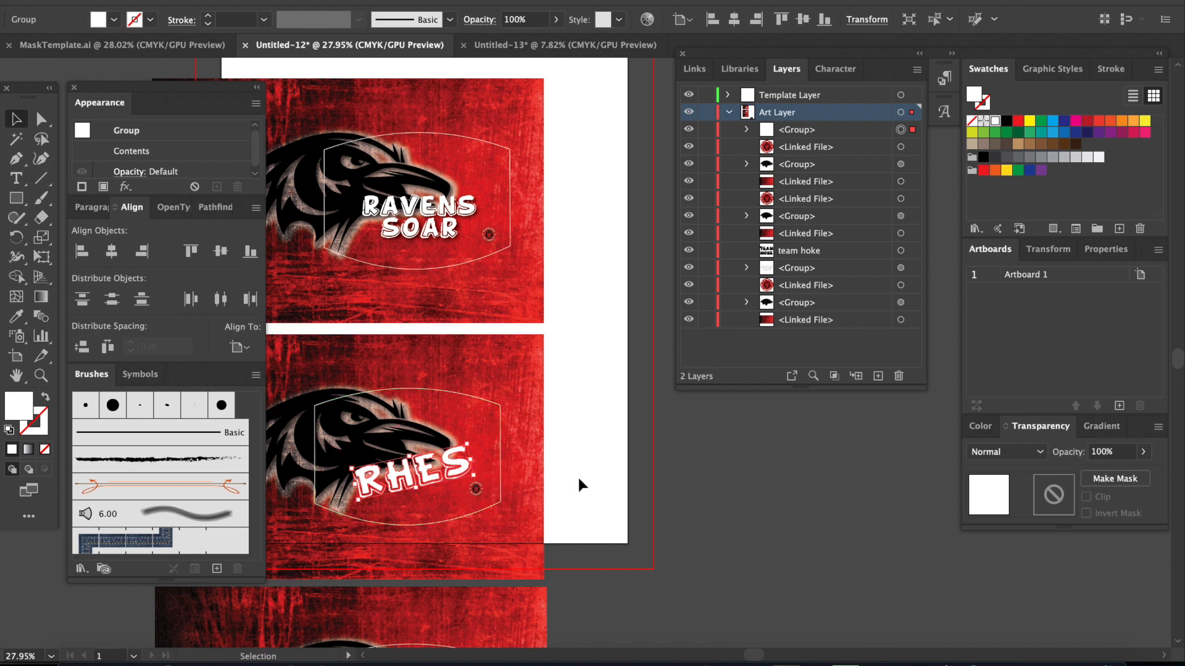
click(635, 502)
Step: Apply the Drop Shadow effect to the RHES lettering on the second design
click(410, 468)
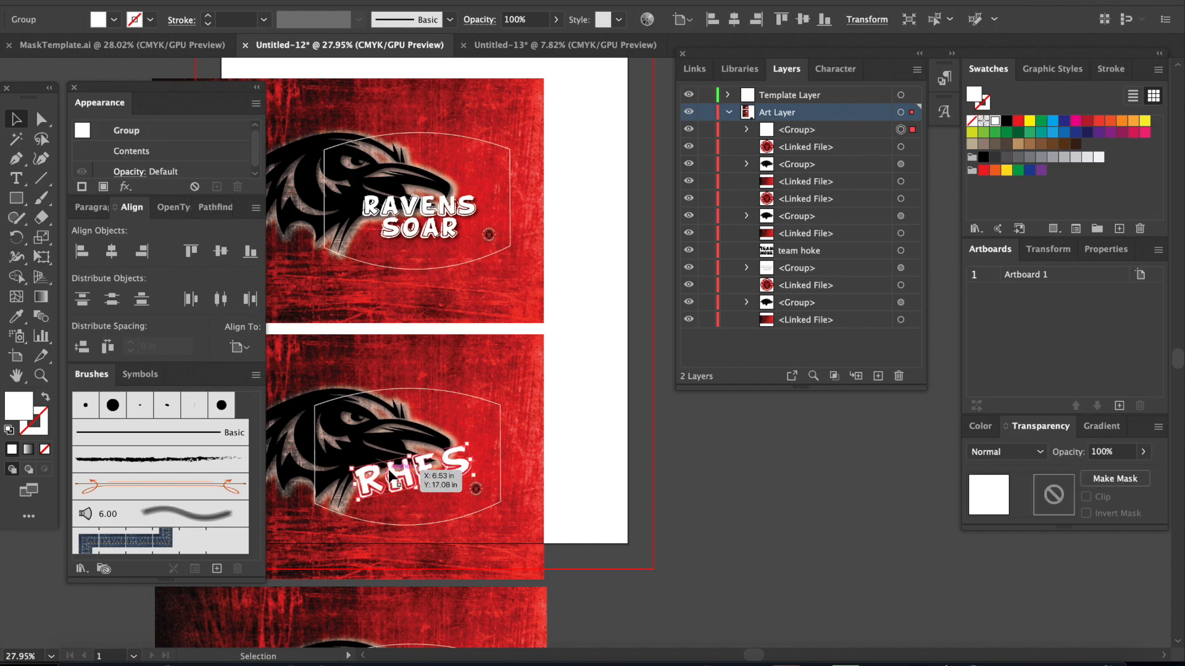
click(337, 1)
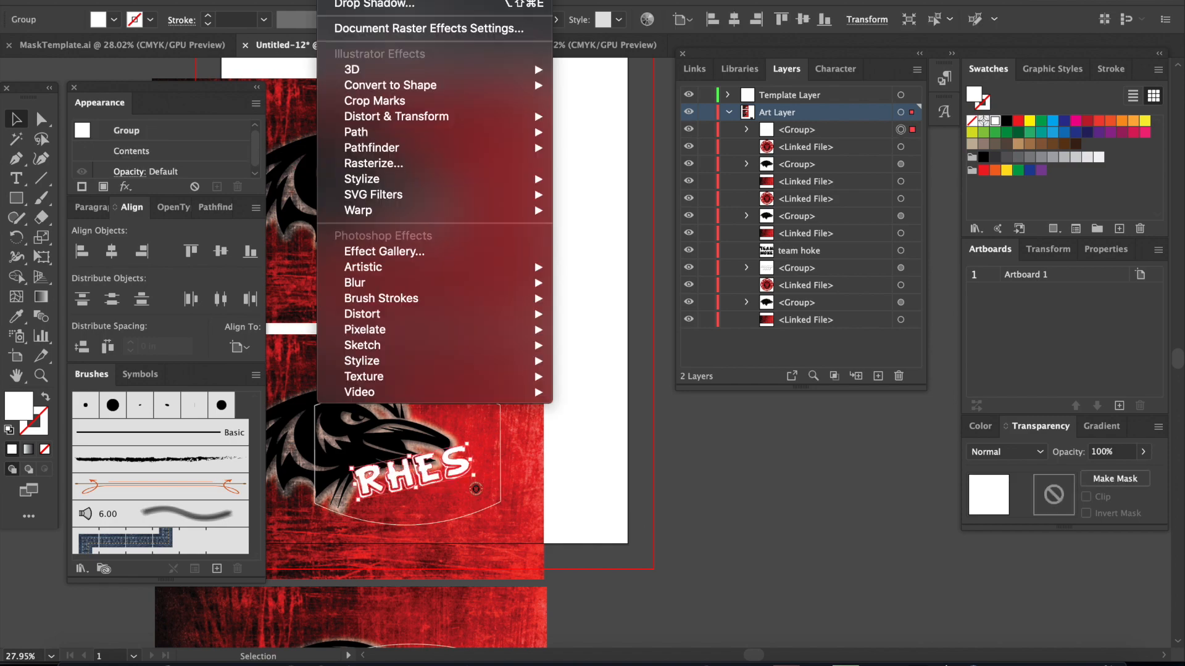
mouse_move(401, 178)
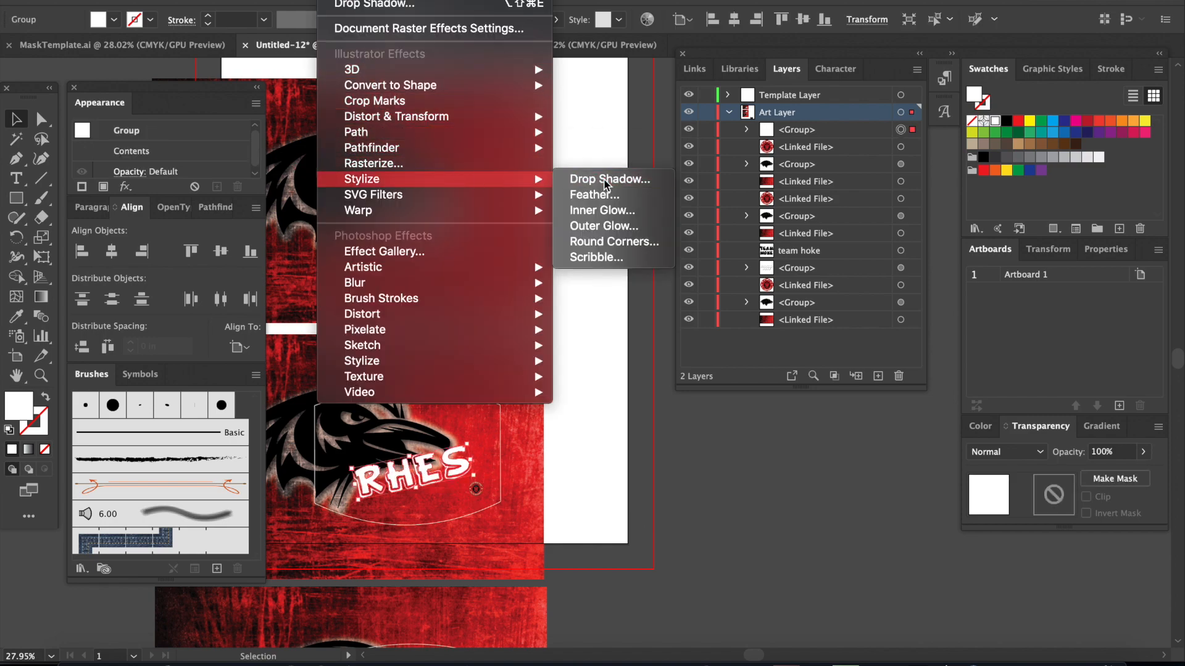
click(575, 180)
click(207, 249)
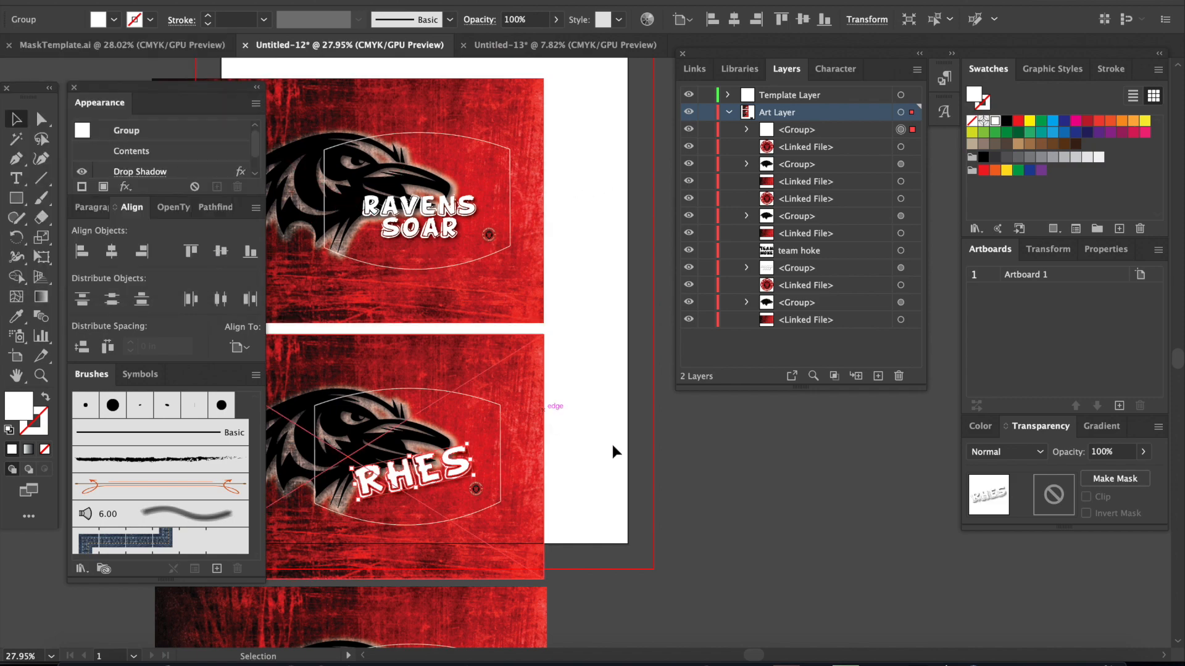
click(716, 479)
Step: Move the two-line TEAM lettering beside the third design and turn it into outlines filled with White
scroll(619, 451, down, 6)
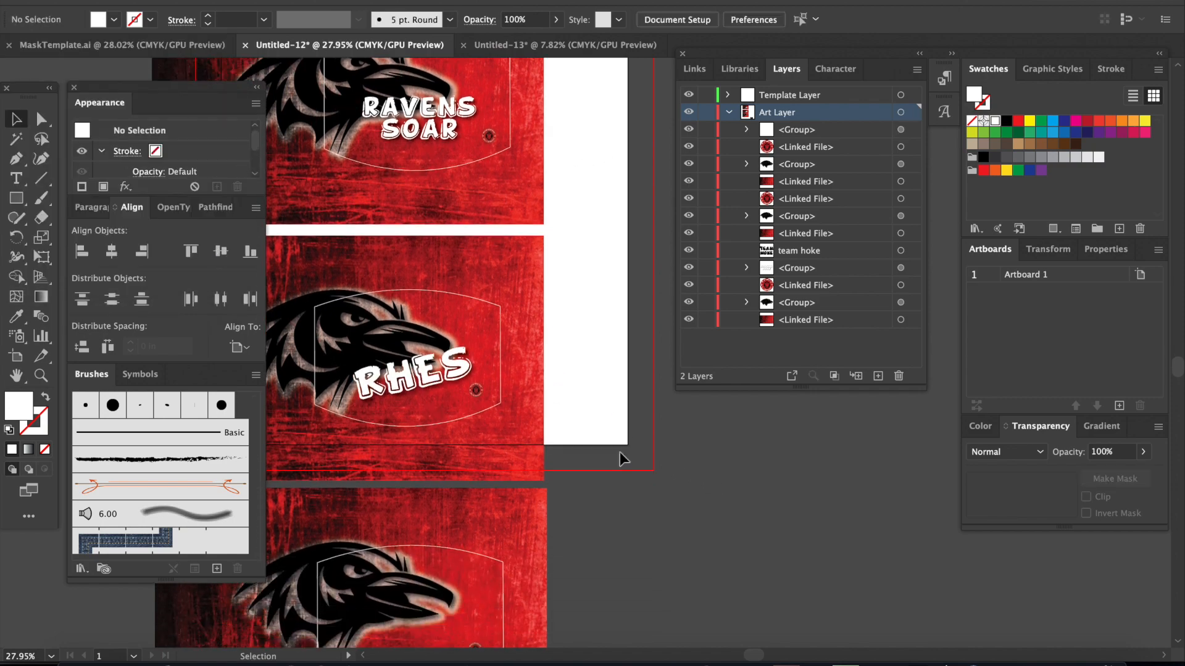
scroll(537, 444, down, 2)
drag(747, 586, 709, 469)
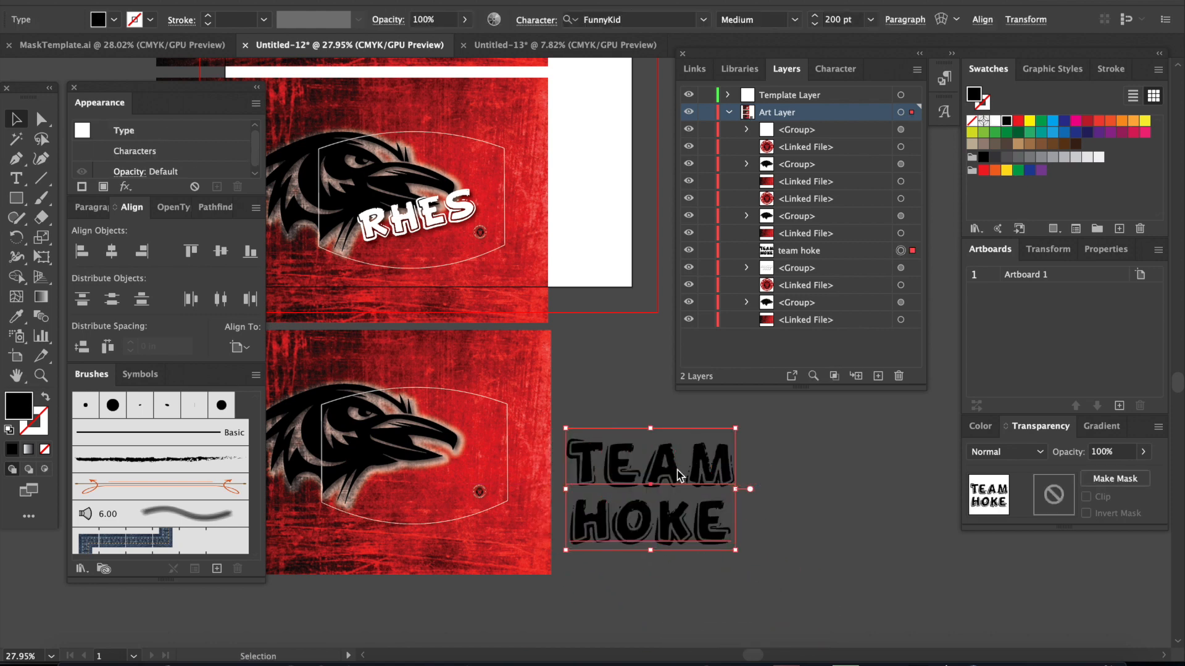
right_click(678, 475)
click(756, 446)
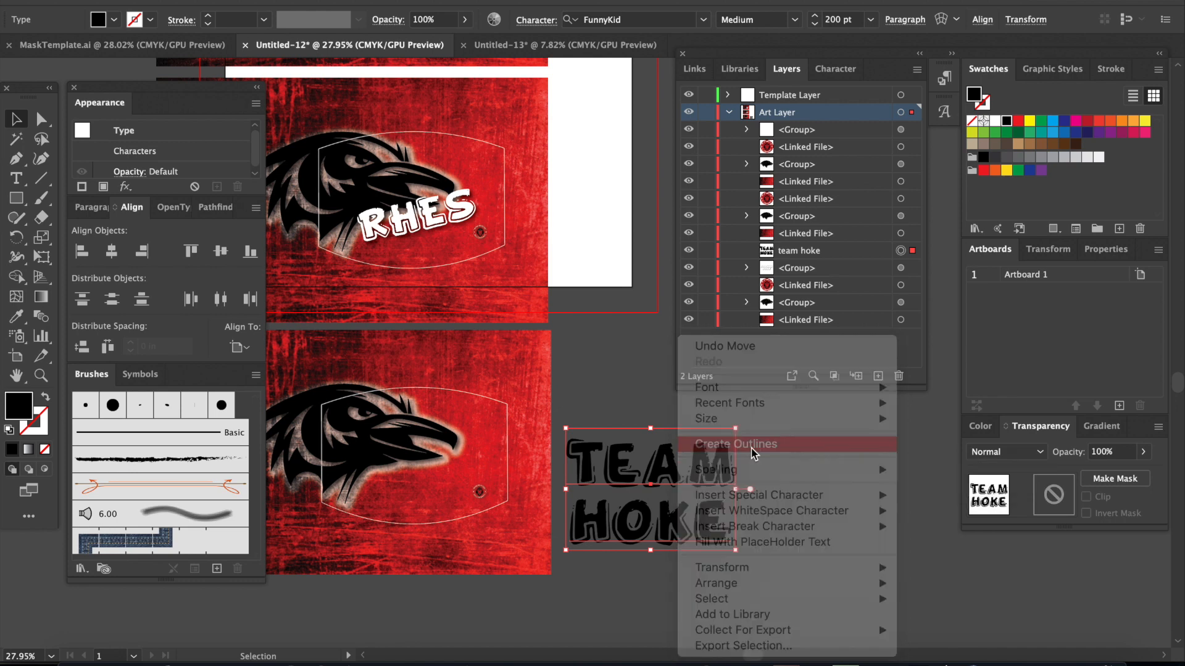
click(996, 123)
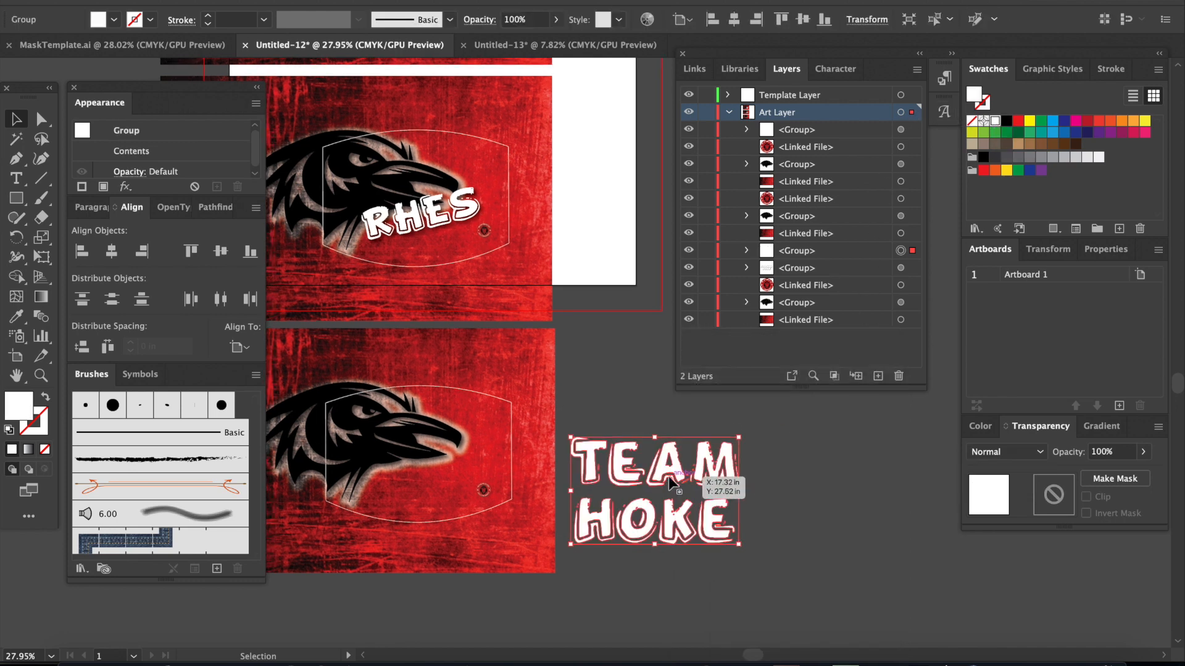
Step: Scale down the TEAM lettering and place it inside the third design's mask outline, in front of the artwork
drag(739, 544, 435, 473)
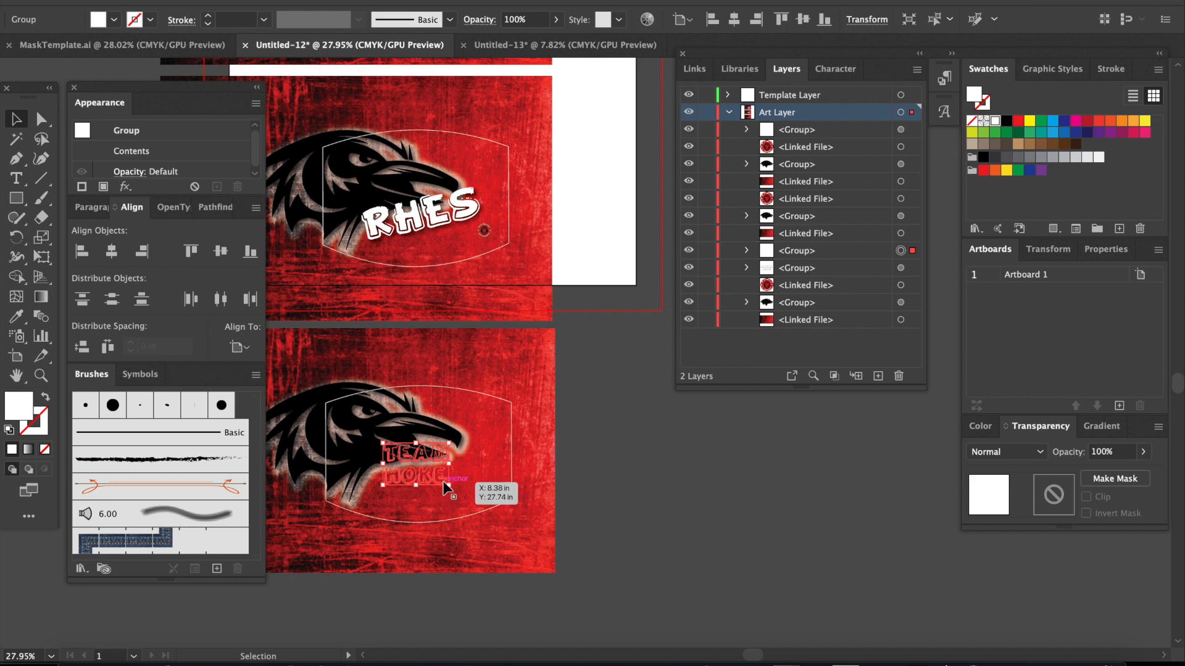
right_click(441, 485)
mouse_move(520, 586)
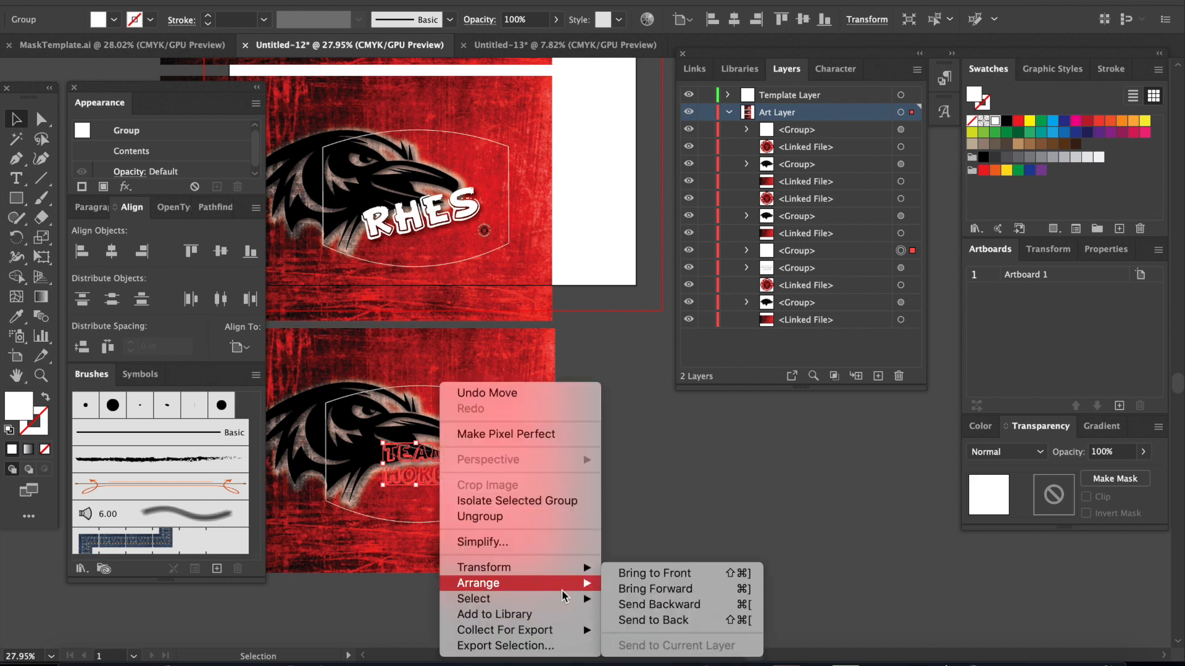
click(654, 574)
mouse_move(440, 481)
mouse_down()
mouse_move(450, 495)
mouse_move(439, 481)
mouse_up()
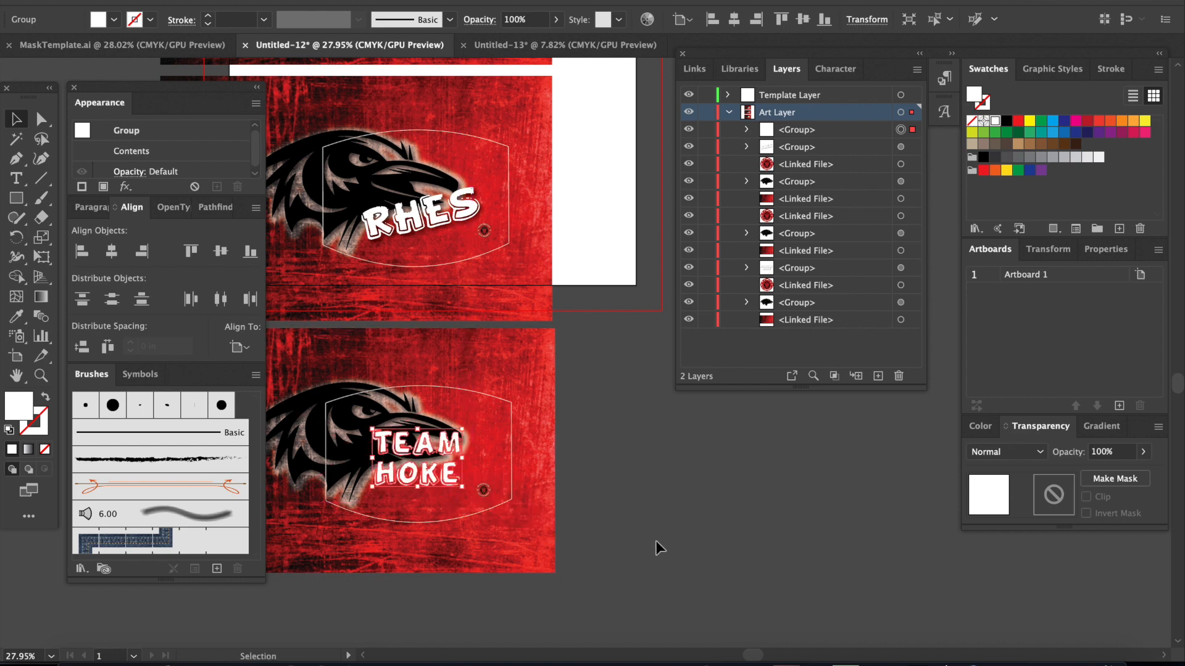
click(694, 542)
scroll(693, 542, down, 3)
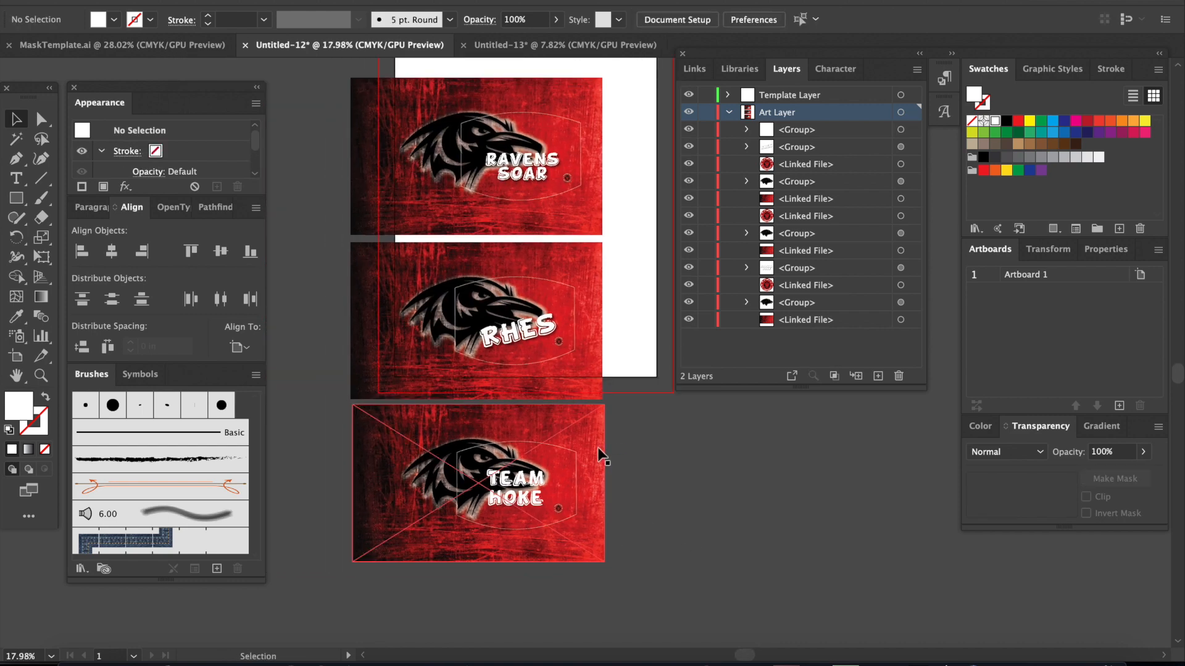
Step: Clip the first raven design, with its badge and RAVENS SOAR lettering, to its mask outline using a clipping mask
scroll(634, 470, down, 2)
scroll(633, 472, up, 1)
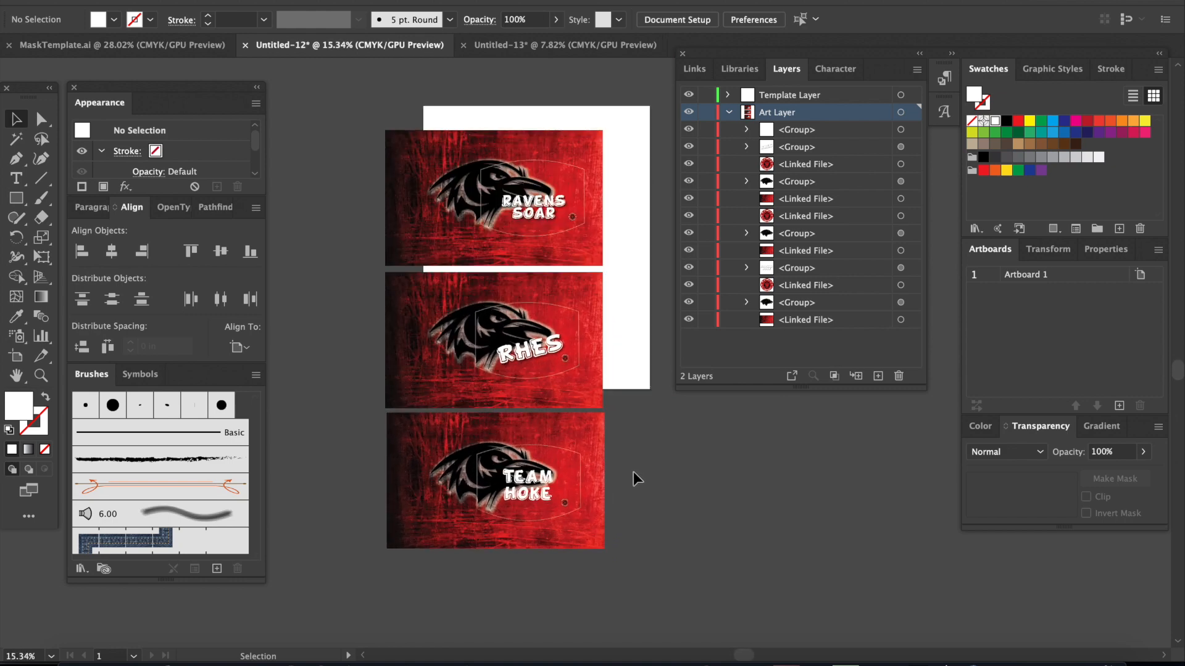
scroll(633, 471, up, 1)
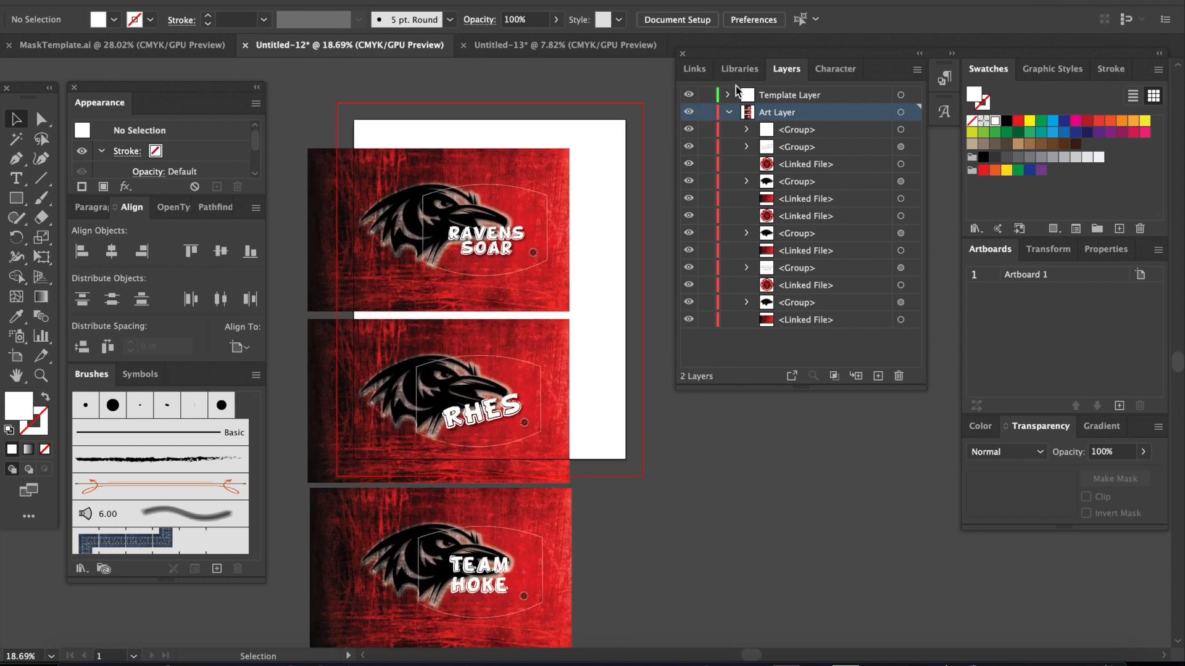
click(525, 365)
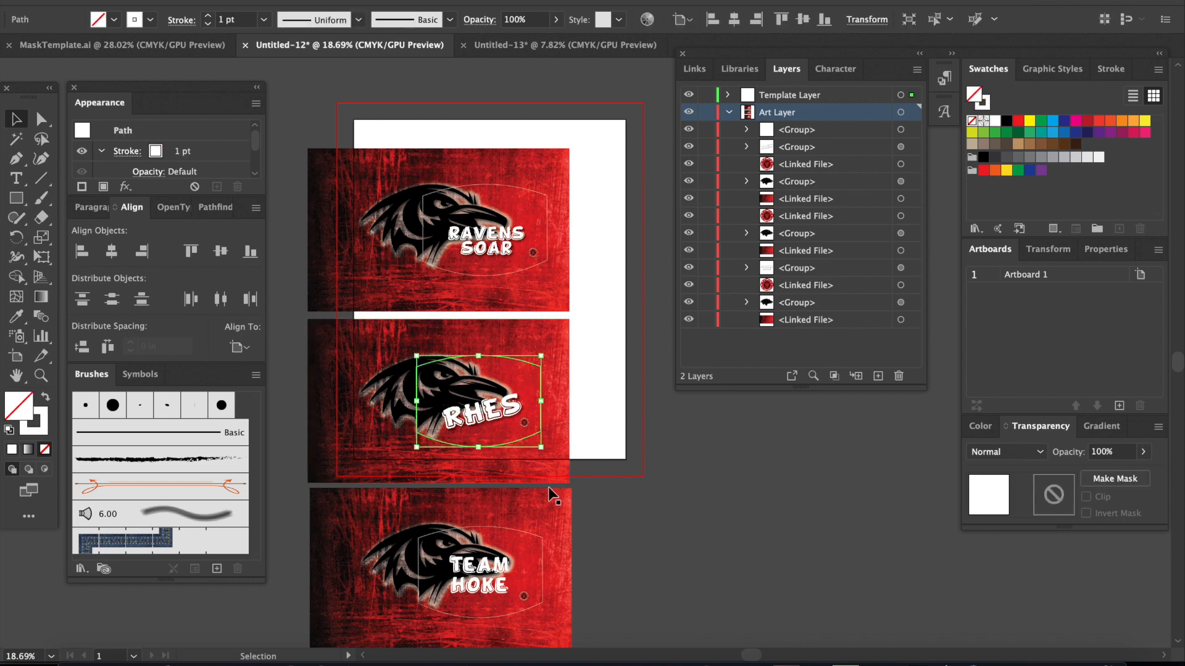
click(523, 534)
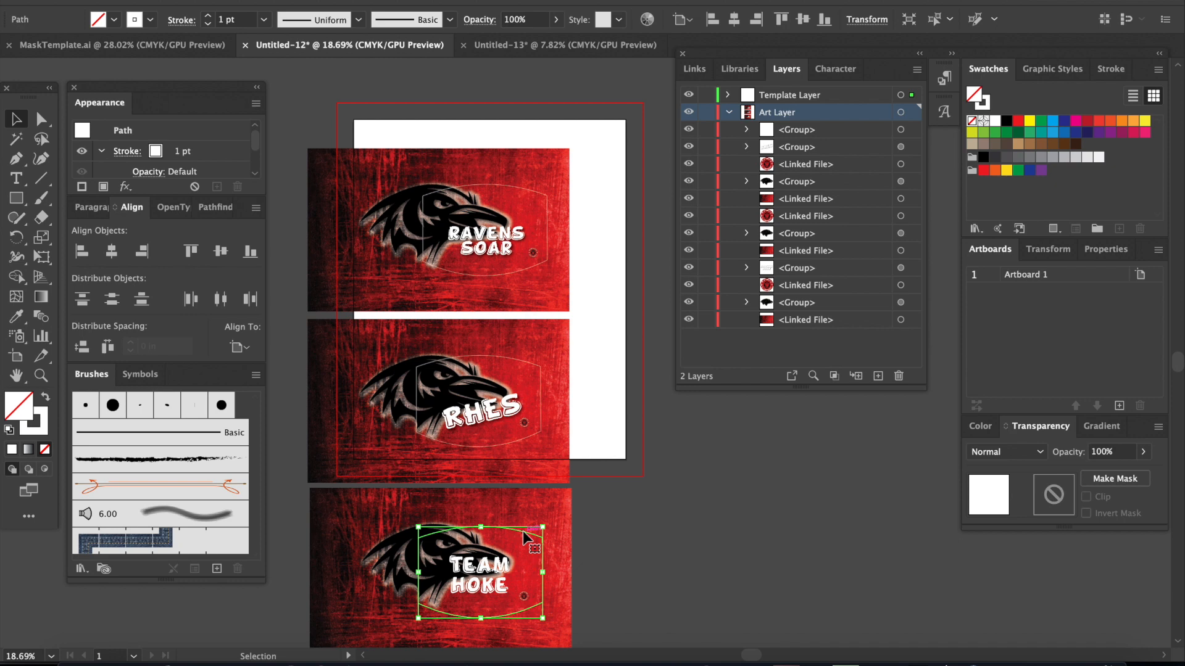
click(683, 547)
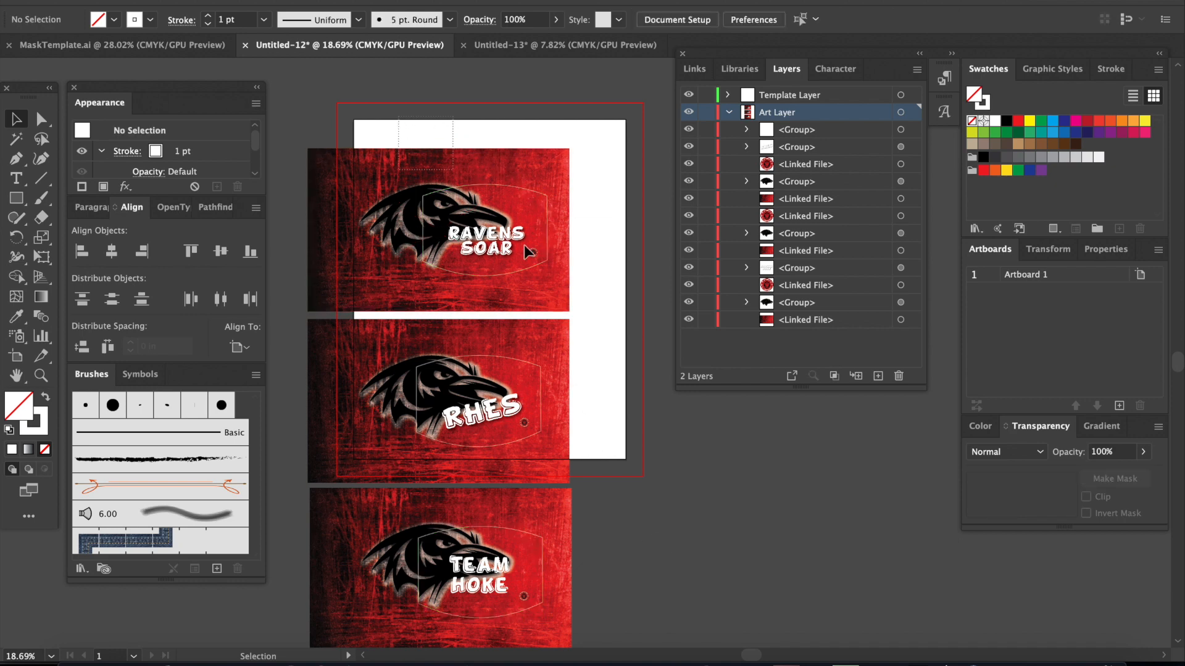
drag(591, 303, 589, 302)
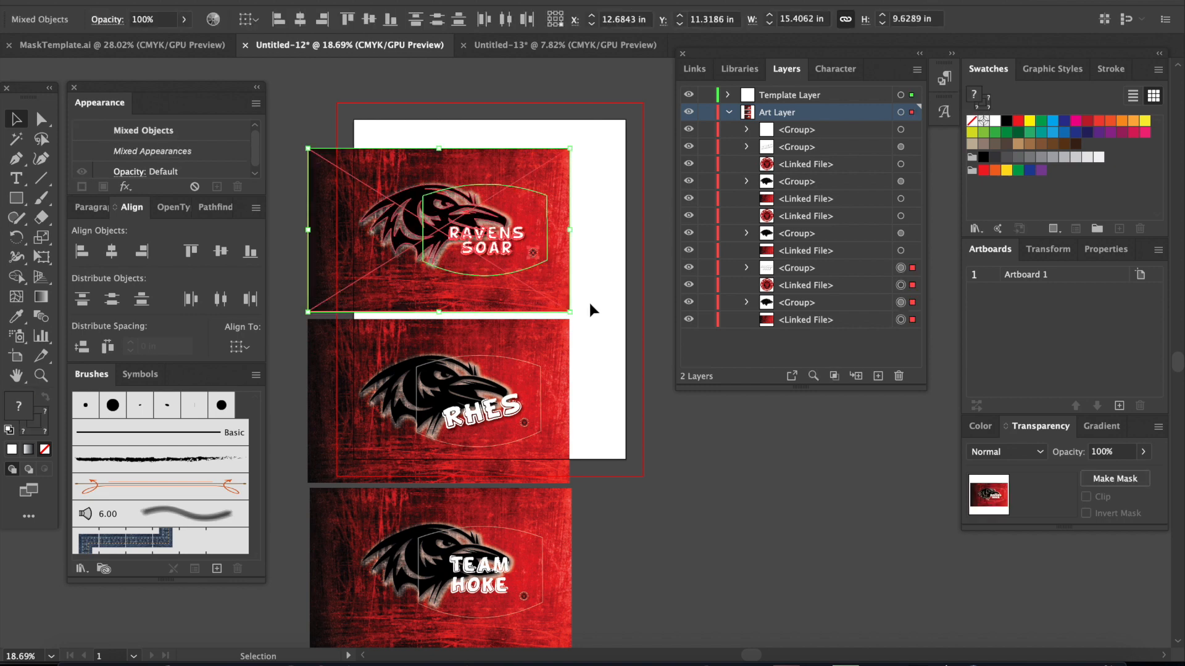
right_click(505, 263)
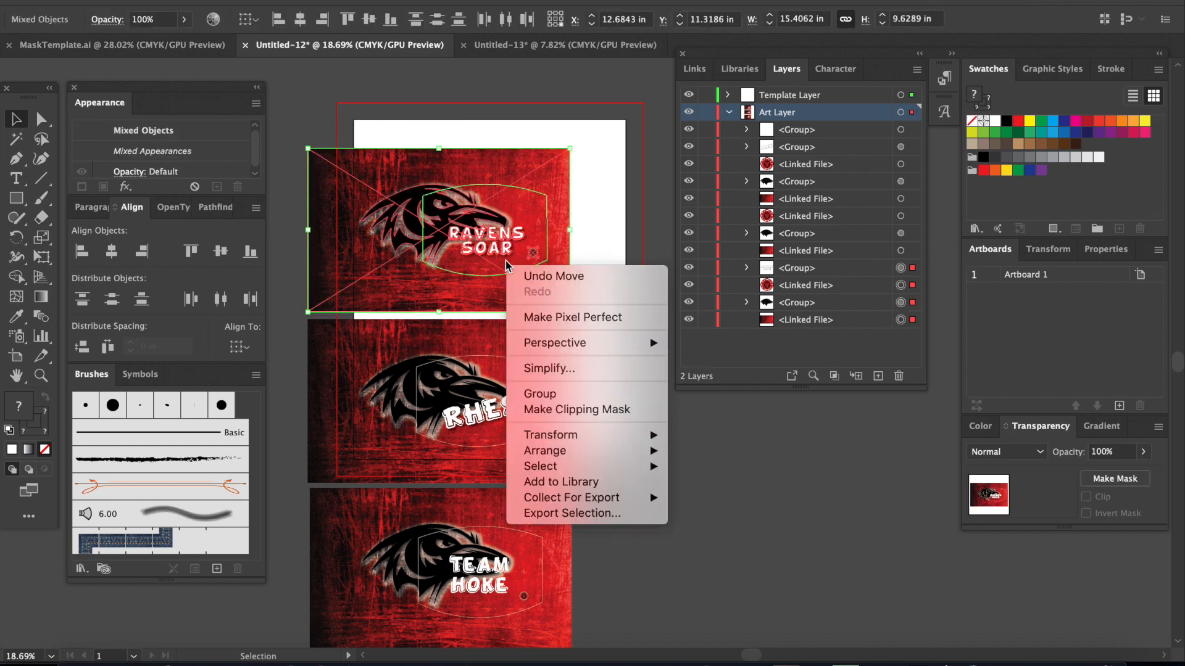
click(625, 410)
click(617, 398)
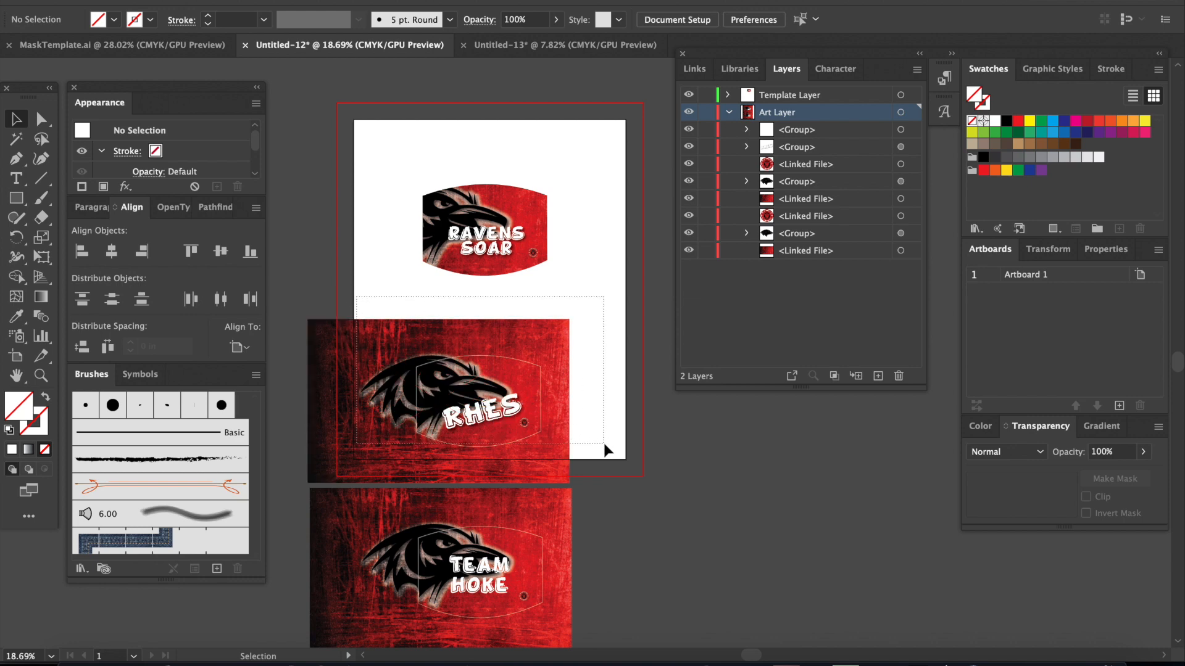
Step: Clip the RHES design to its mask outline and move the clipped mask up and toward the artboard's left edge
drag(603, 449, 490, 420)
right_click(490, 419)
click(571, 543)
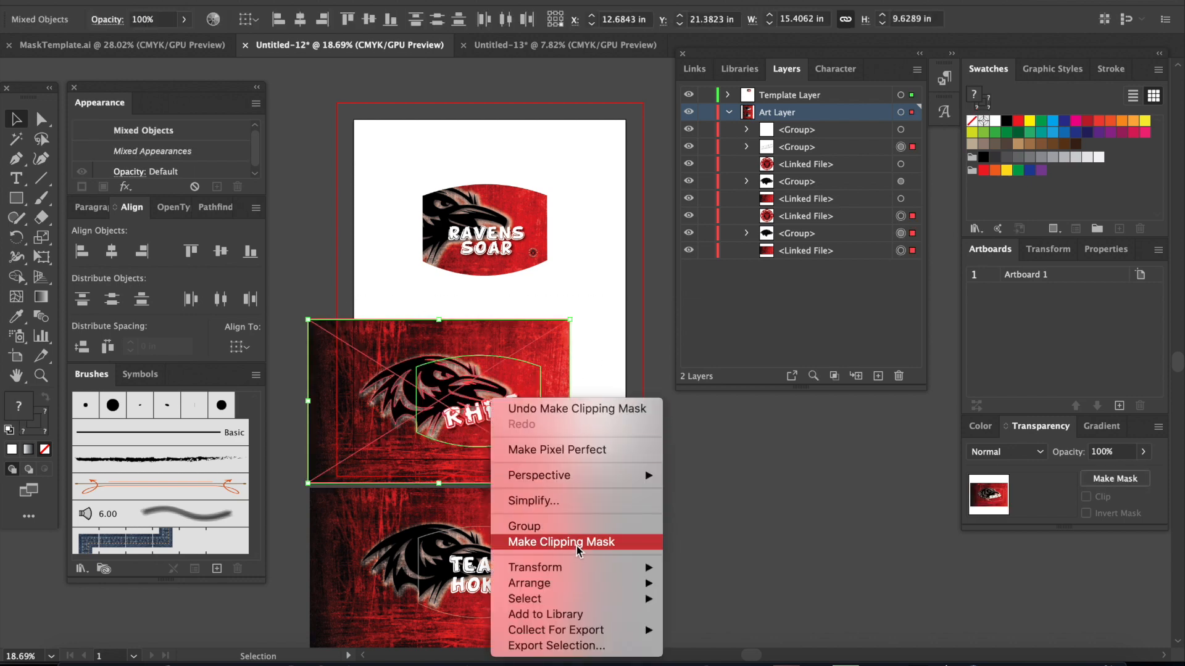
drag(488, 421, 415, 371)
Step: Clip the third design with the TEAM lettering to its mask outline using a clipping mask
click(451, 537)
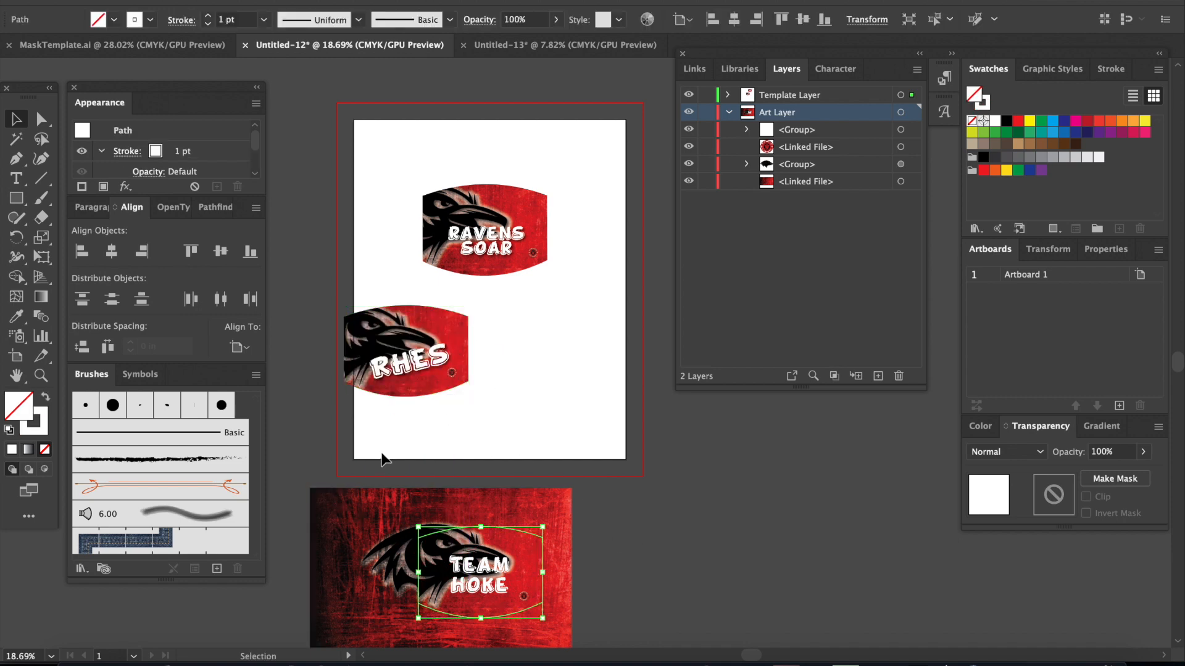
click(352, 445)
drag(696, 632, 696, 631)
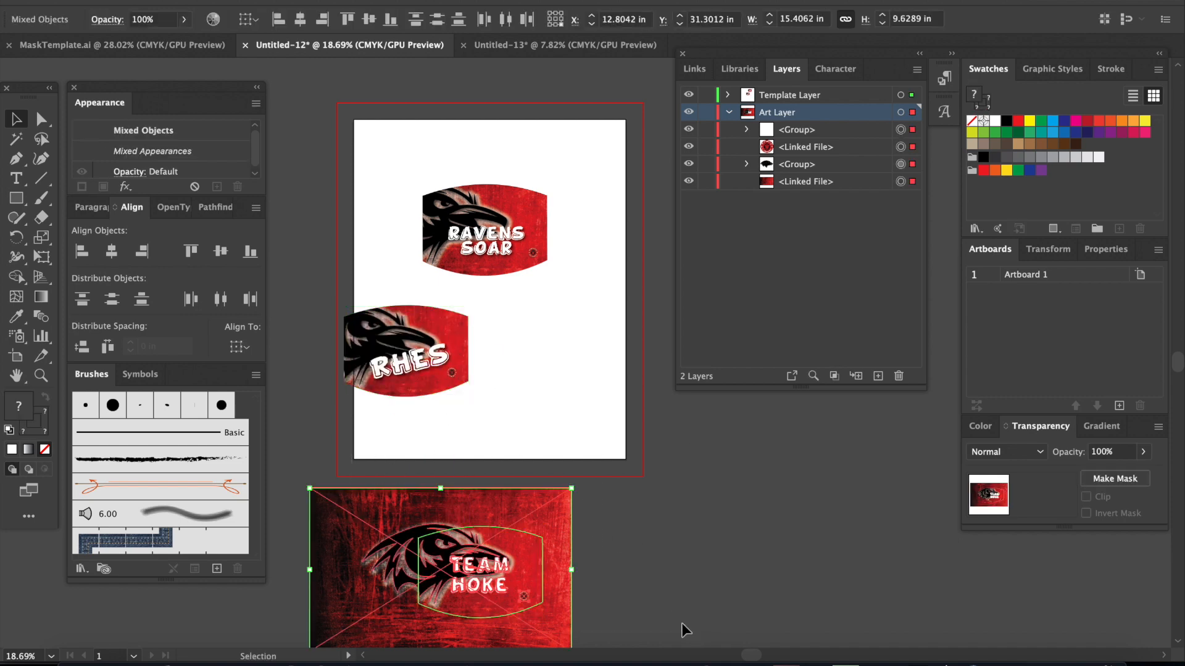
right_click(507, 555)
click(587, 544)
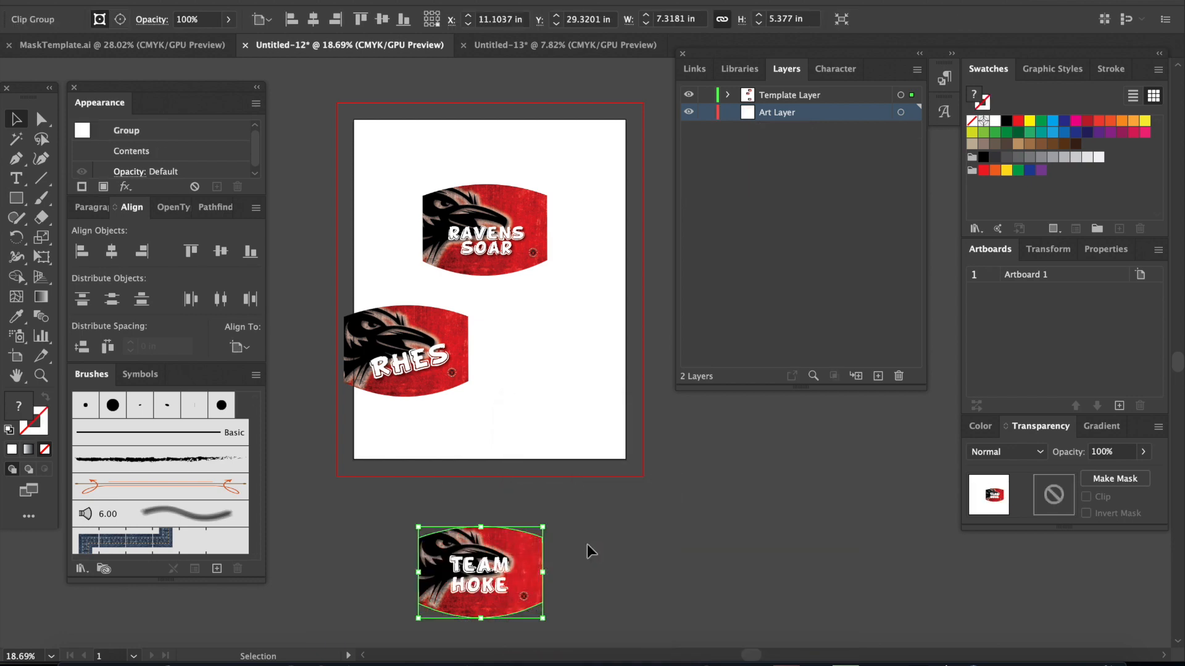
click(652, 547)
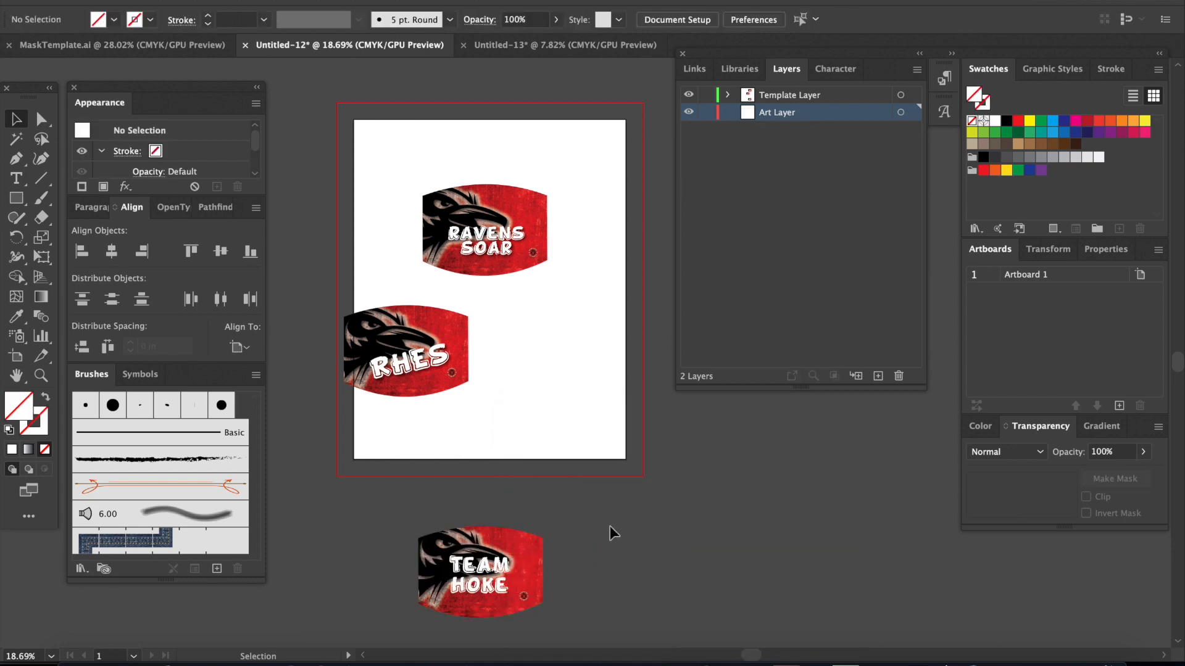
Step: Move the TEAM mask up onto the artboard and shift the RHES mask slightly upward
drag(497, 558, 534, 416)
drag(412, 368, 408, 352)
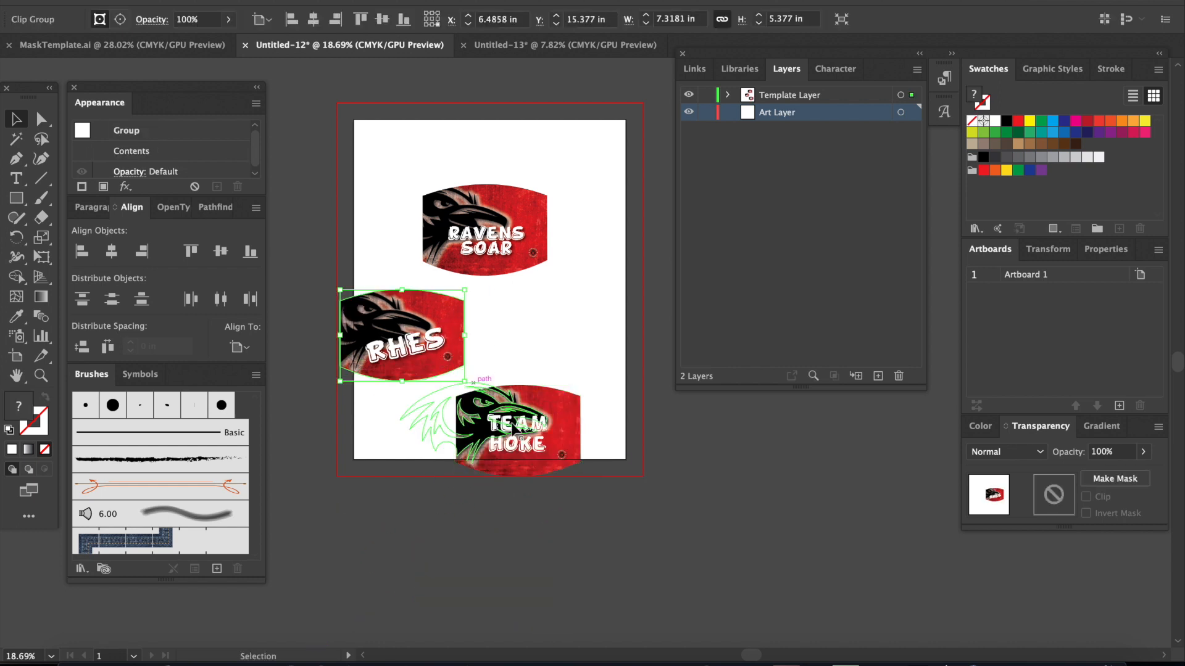
click(406, 528)
Step: Copy all three clipped raven masks into the Untitled-13 layout document
drag(356, 537, 553, 194)
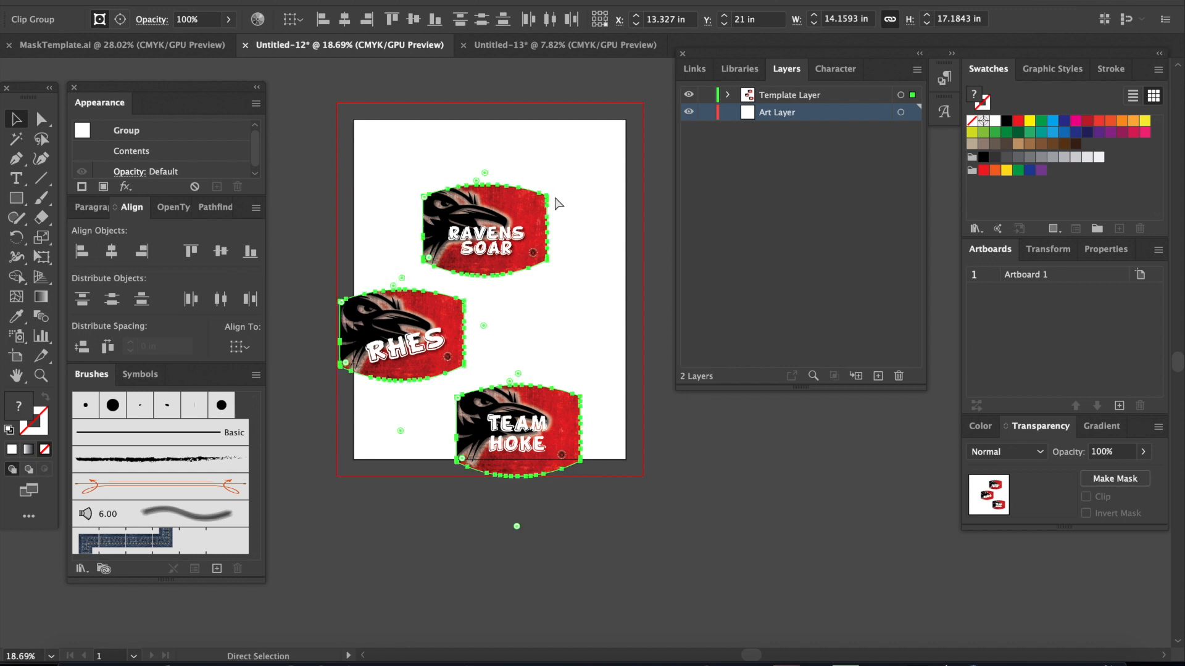
click(568, 44)
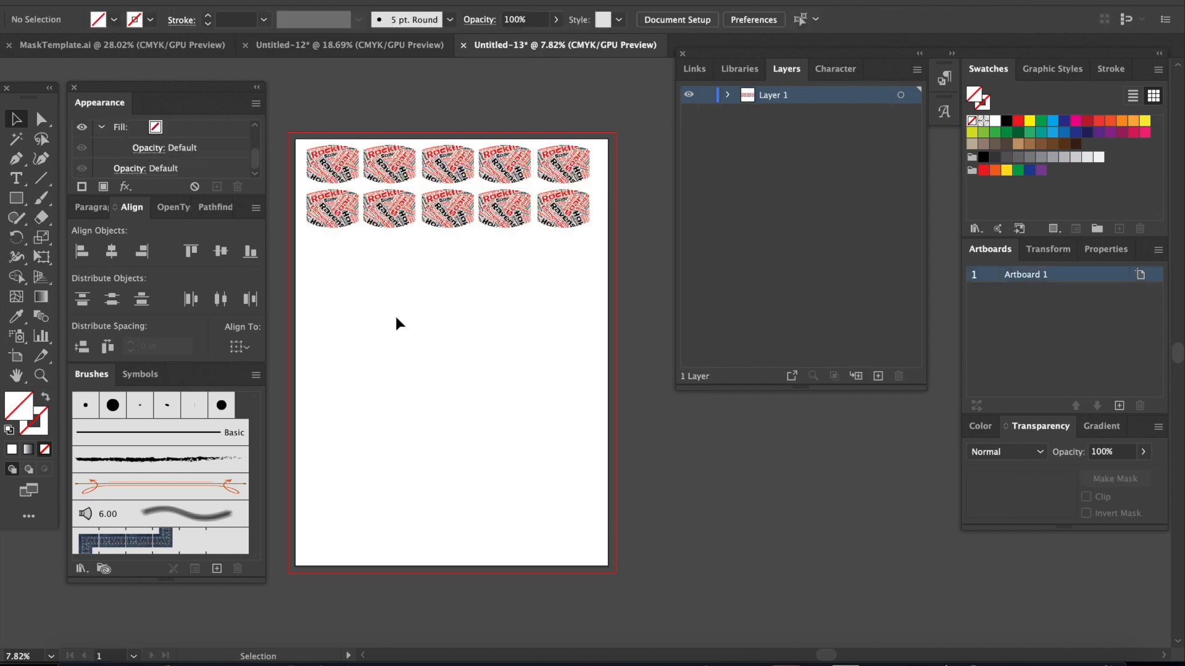
key(a)
key(v)
key(ctrl+v)
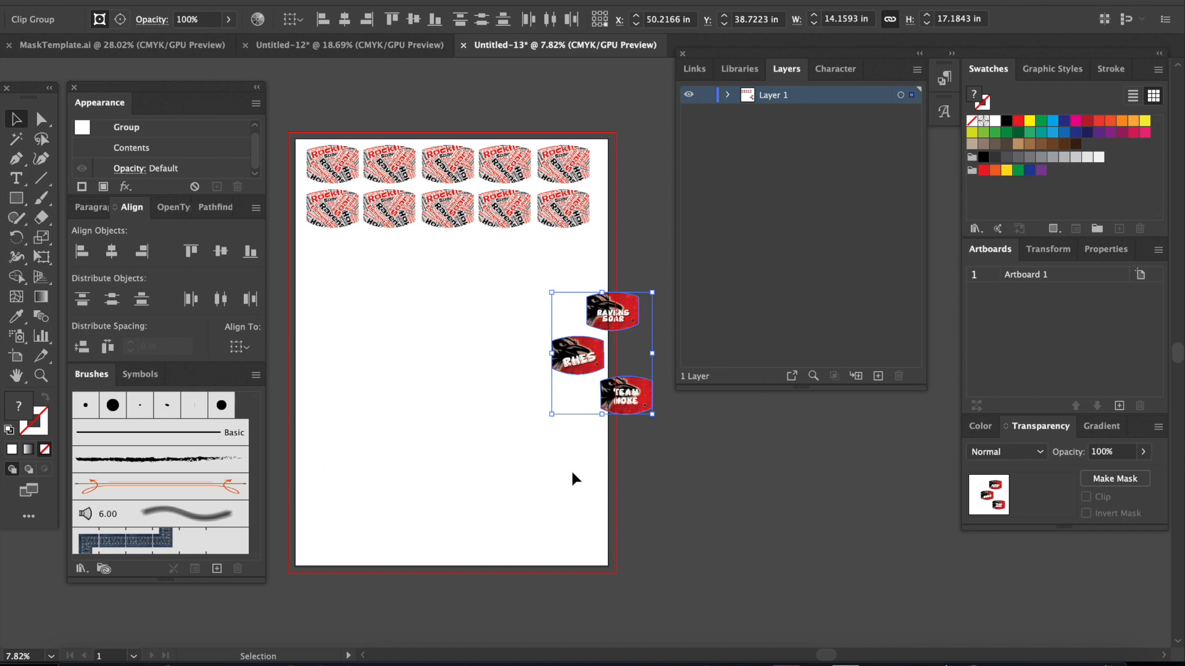
click(571, 479)
Step: Place the RHES, RAVENS SOAR and TEAM masks in a column along the sheet's left edge, below the existing mask rows
drag(584, 366, 336, 265)
drag(611, 319, 332, 328)
drag(629, 413, 335, 444)
drag(337, 324, 336, 365)
Step: Duplicate the RHES mask across the sheet to form a row of five
click(350, 277)
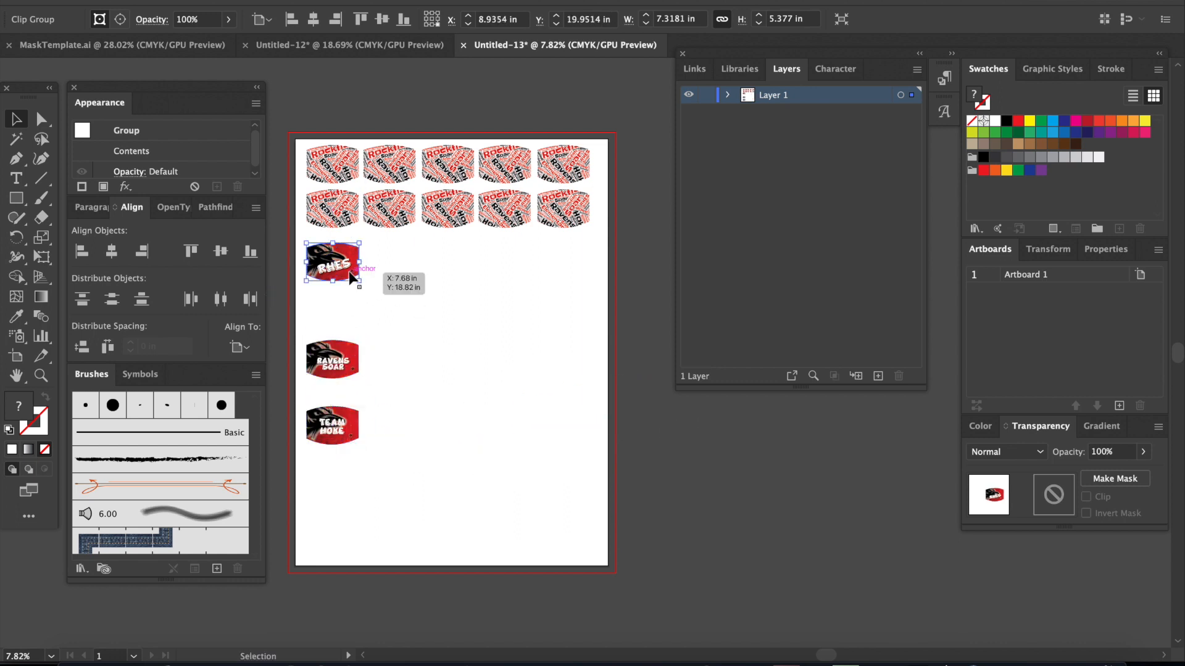
key(a)
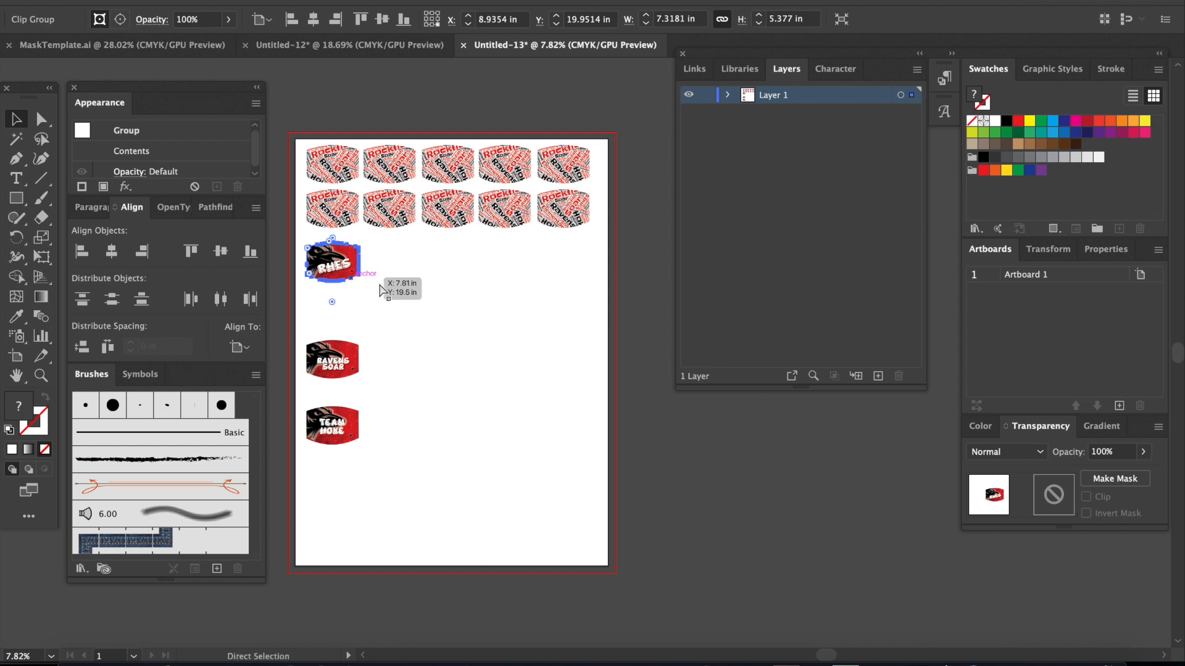
key(ctrl+c)
key(ctrl+v)
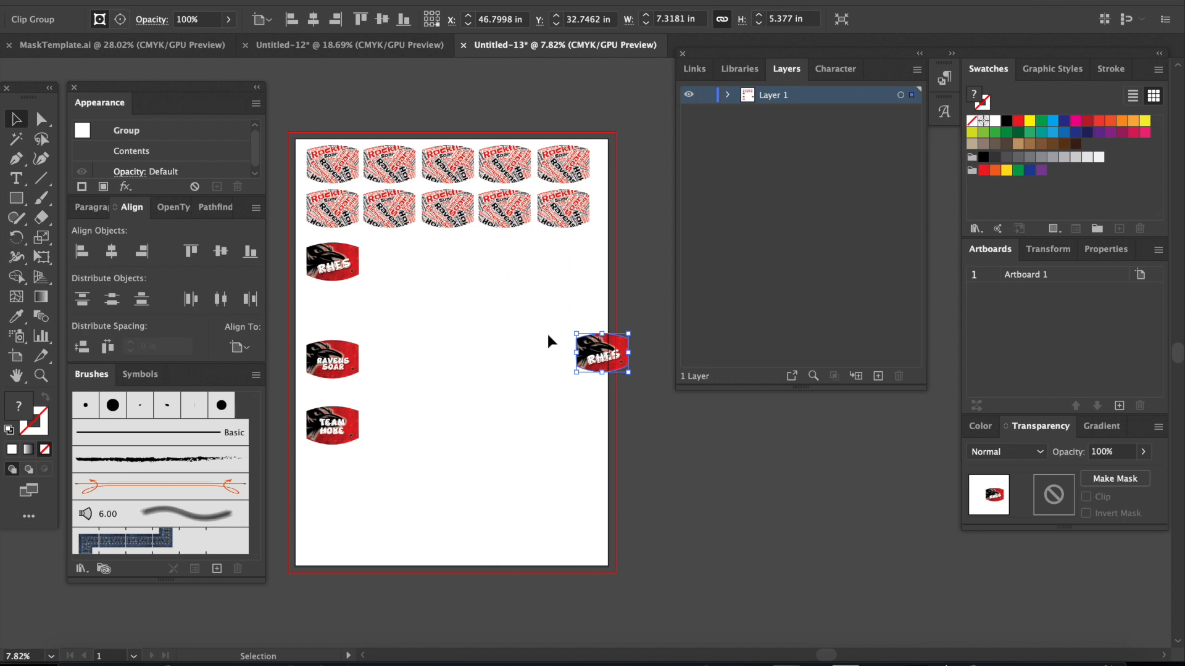
drag(585, 351, 378, 255)
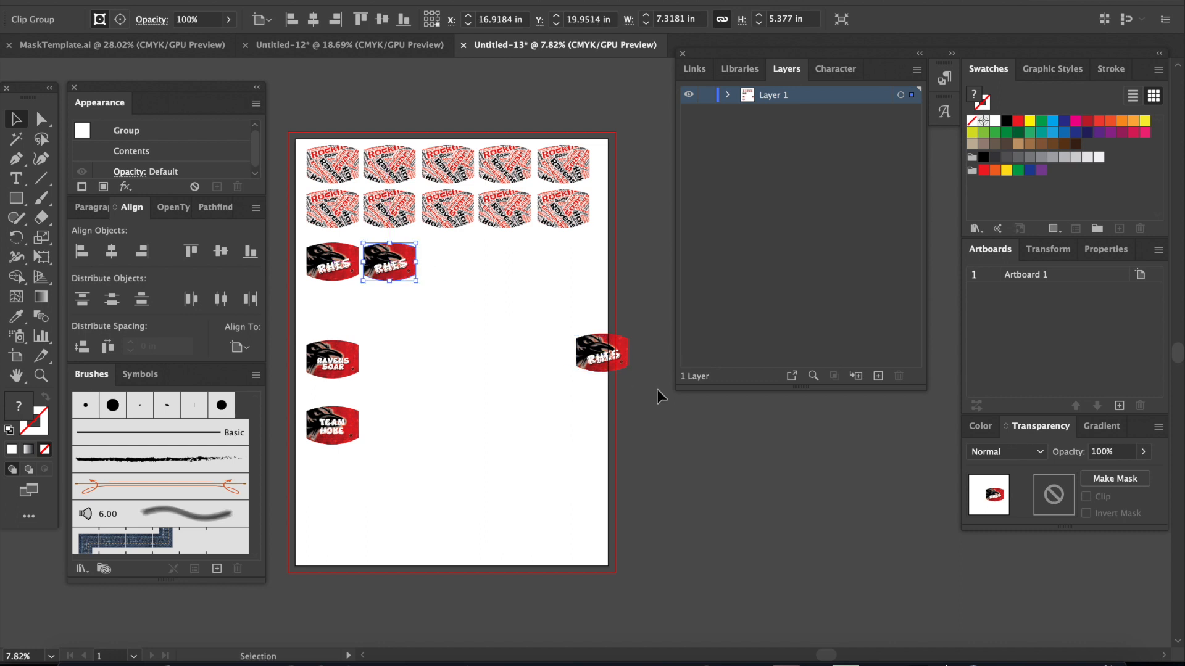
drag(618, 358, 464, 264)
drag(603, 353, 513, 266)
key(a)
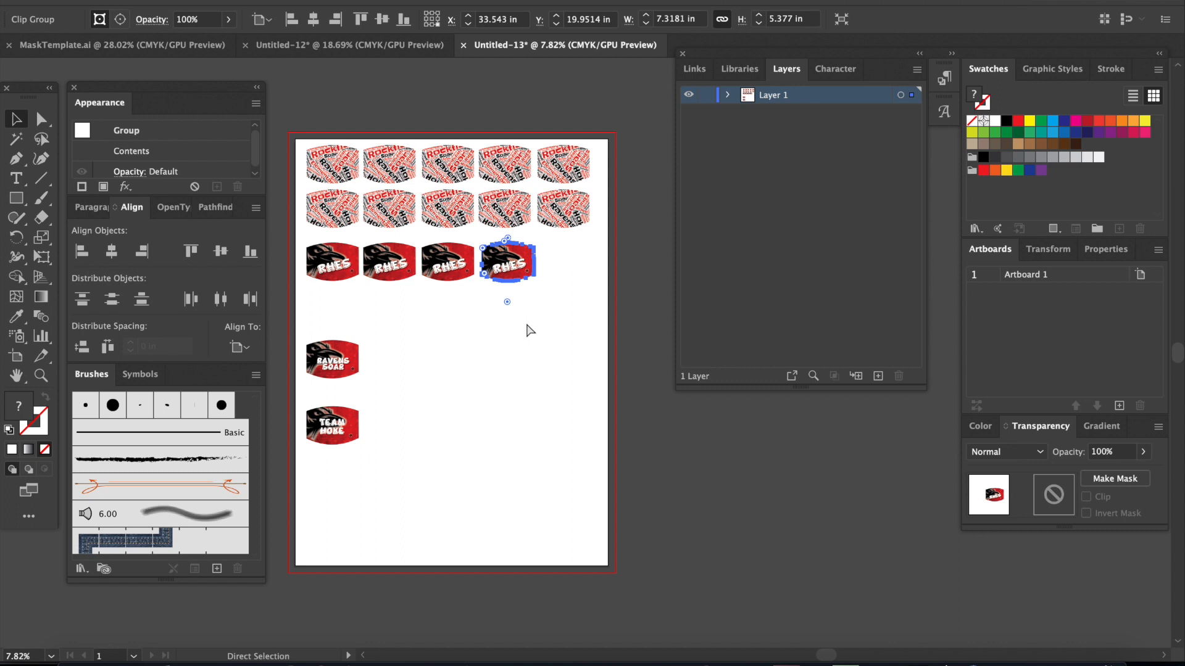
key(ctrl+v)
drag(598, 353, 566, 261)
Step: Duplicate the RAVENS SOAR mask across the sheet to form a row of five
click(332, 375)
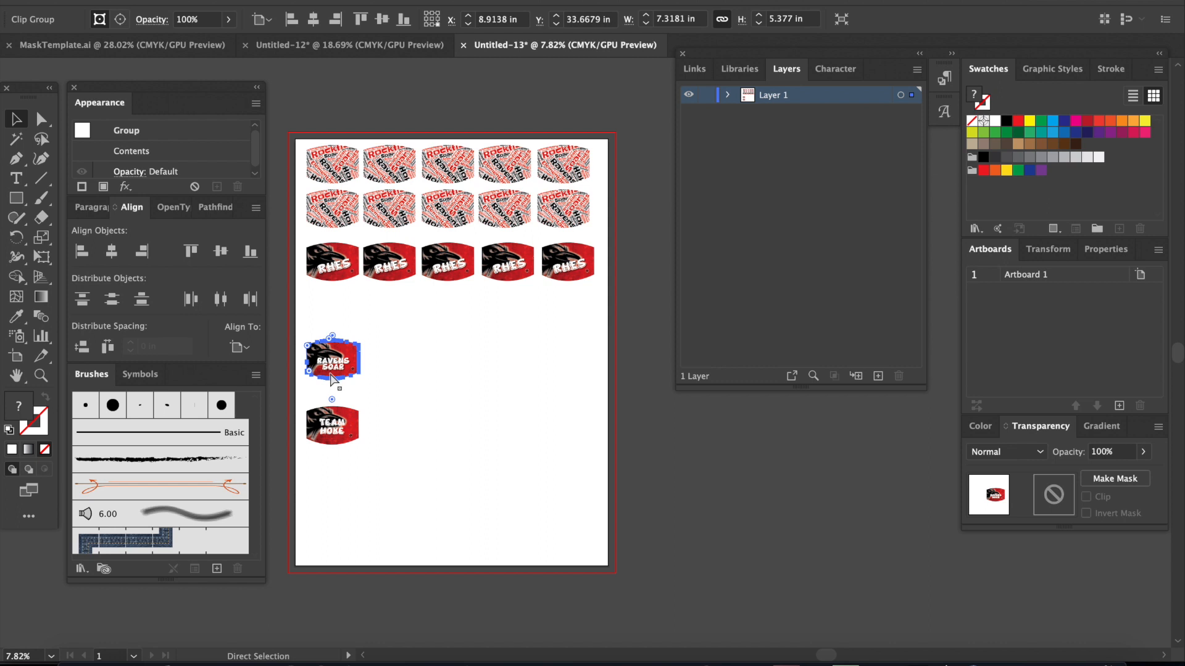
key(ctrl+v)
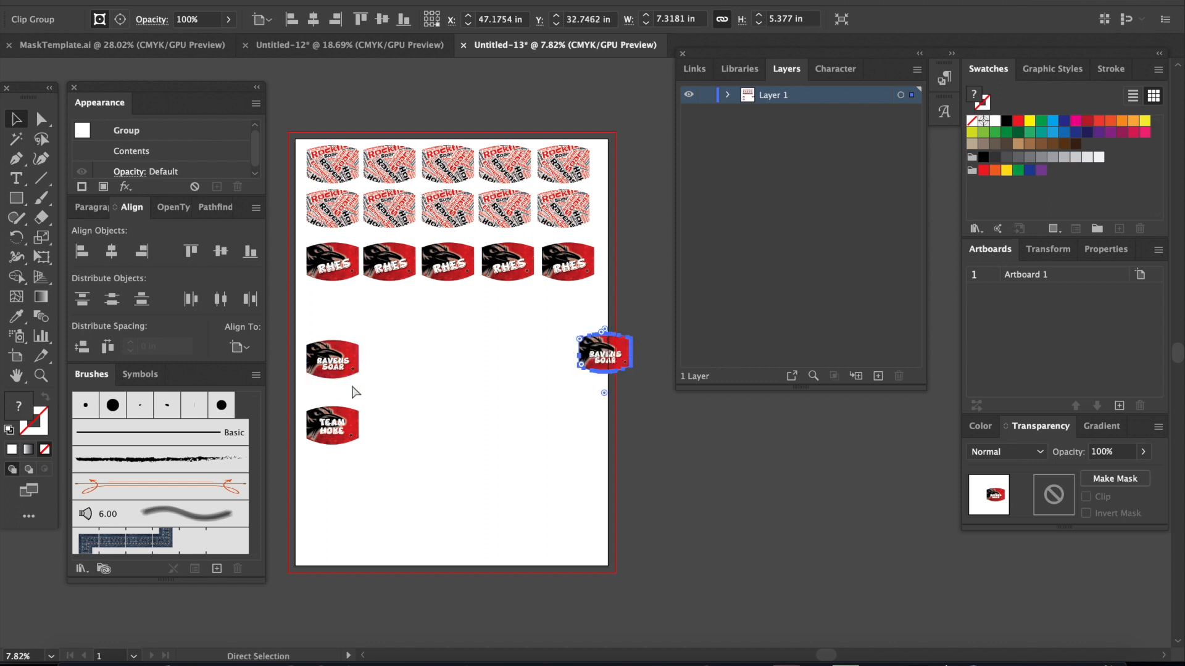
key(v)
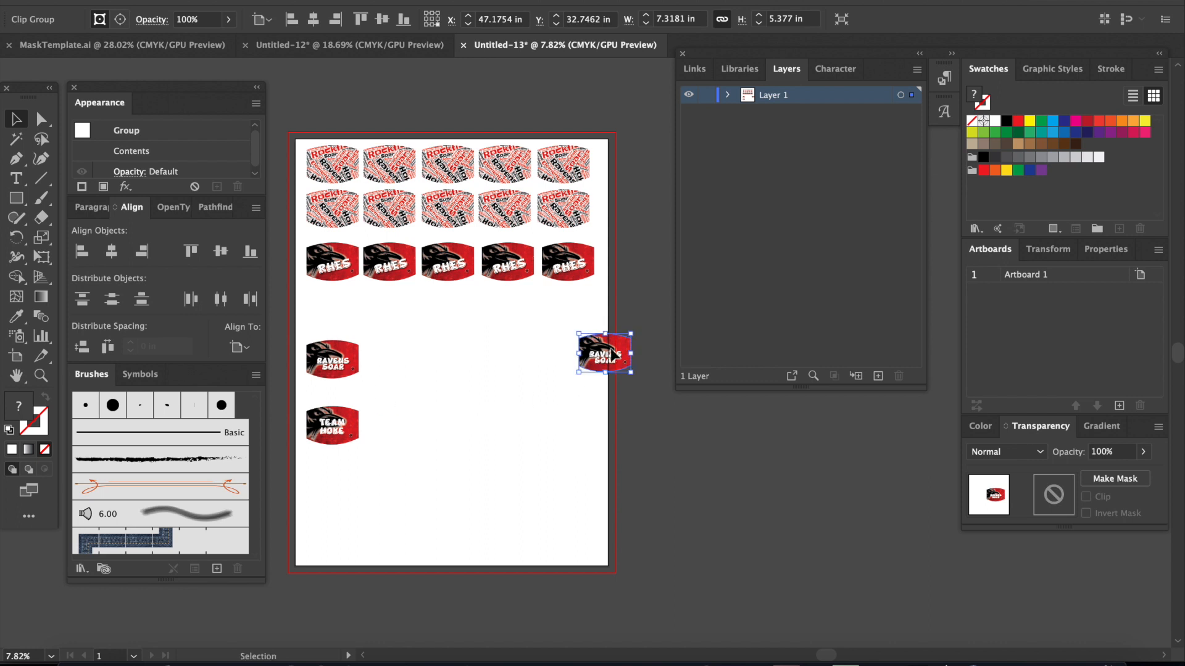
drag(597, 352, 385, 361)
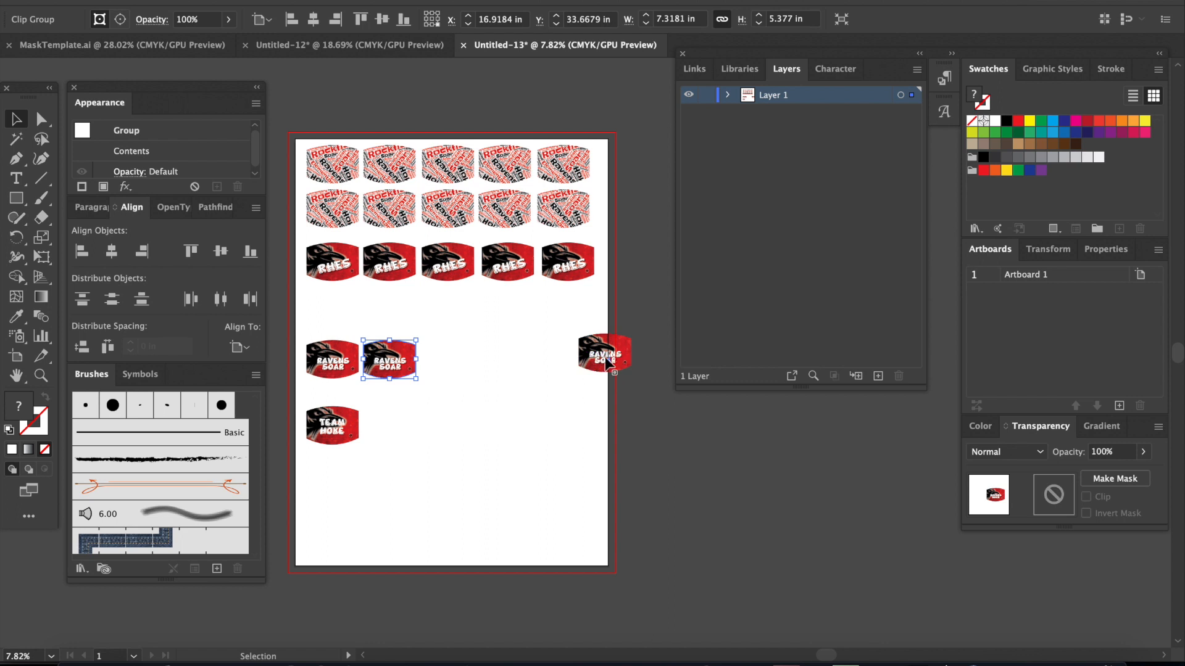
drag(610, 359, 452, 360)
mouse_move(580, 354)
mouse_down()
mouse_move(489, 360)
mouse_move(593, 363)
mouse_move(572, 370)
mouse_up()
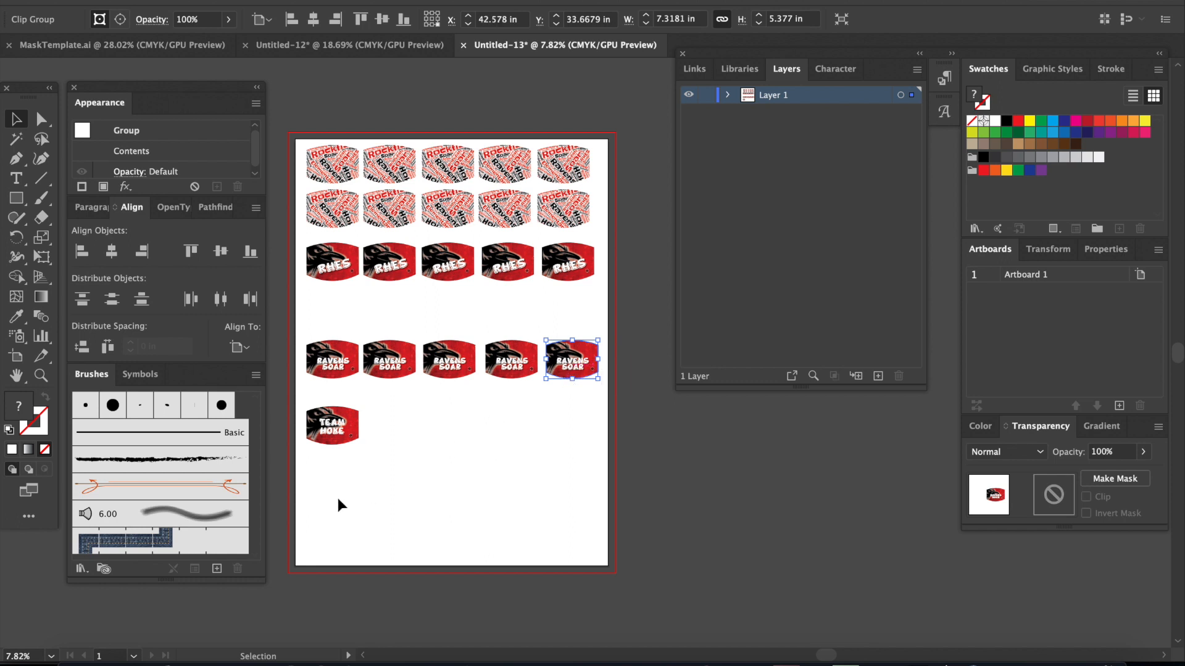
Step: Duplicate the TEAM mask across the sheet to form a row of five
click(327, 441)
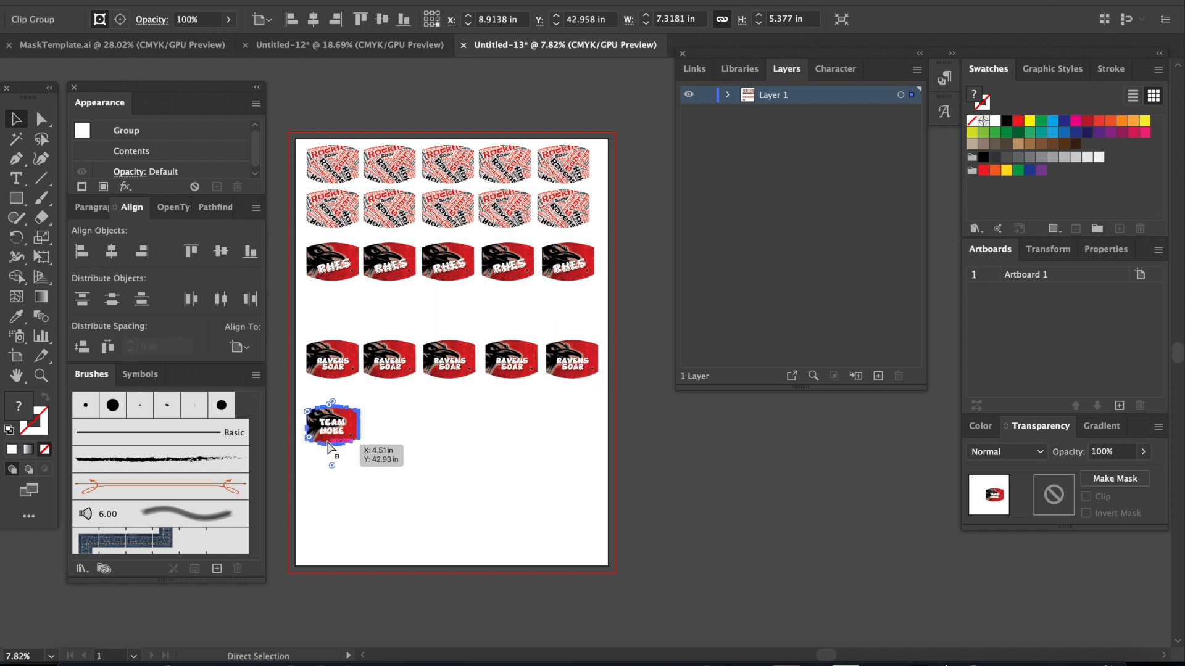
key(ctrl+v)
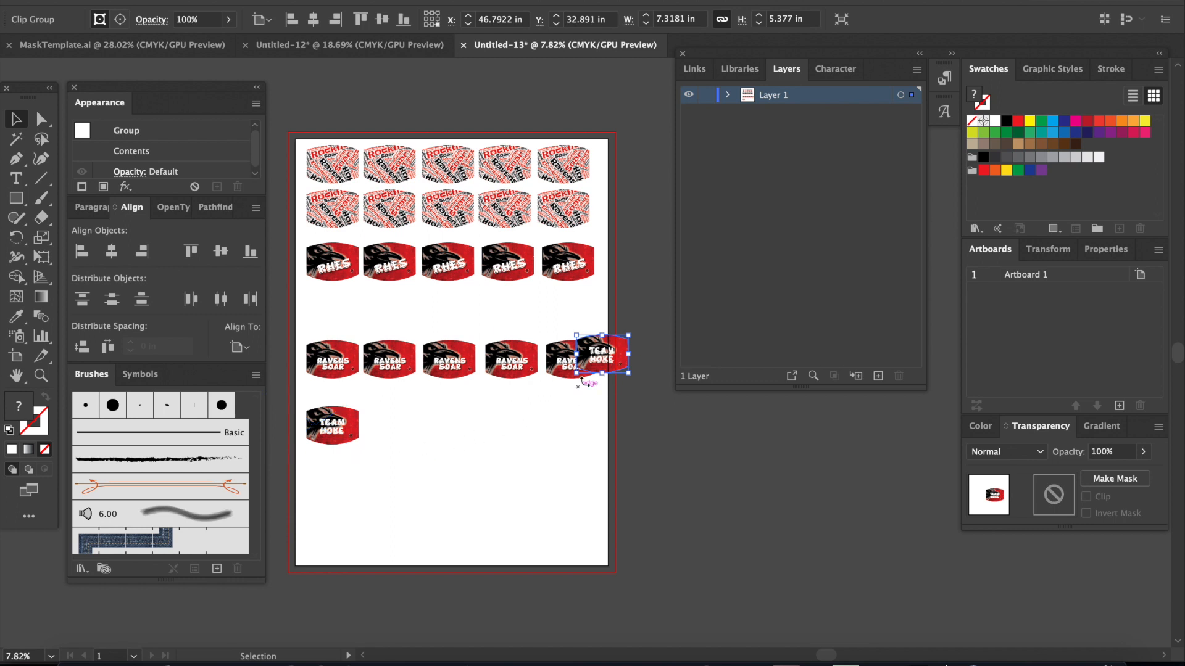
drag(614, 365, 415, 436)
drag(606, 378, 529, 443)
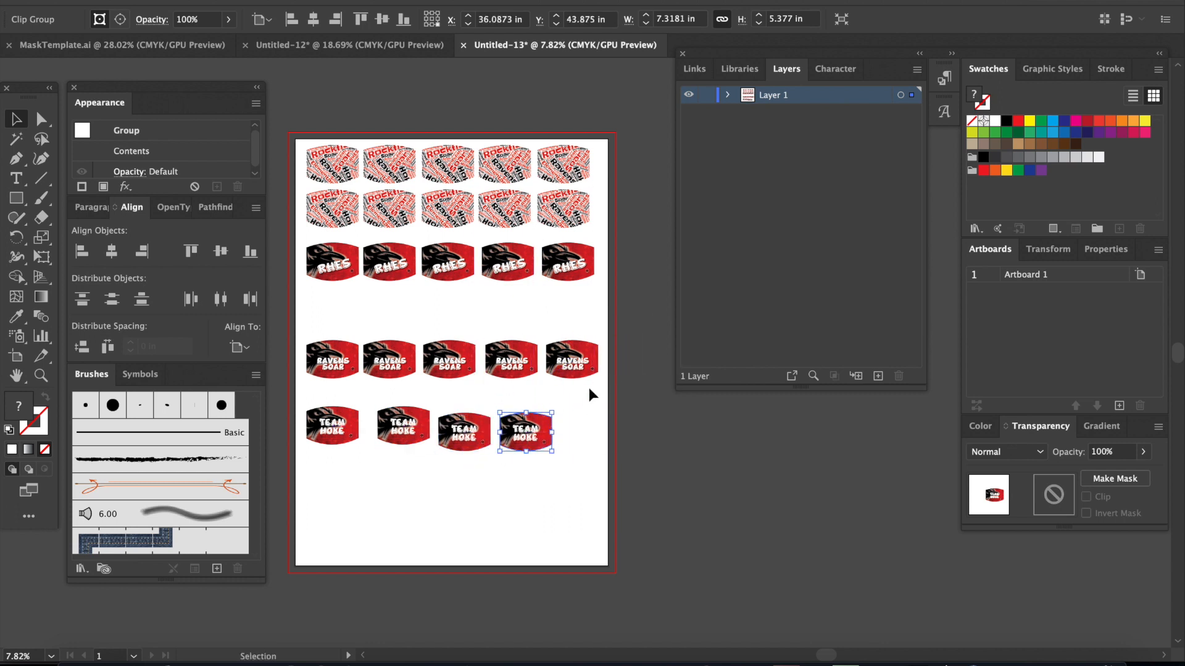
key(a)
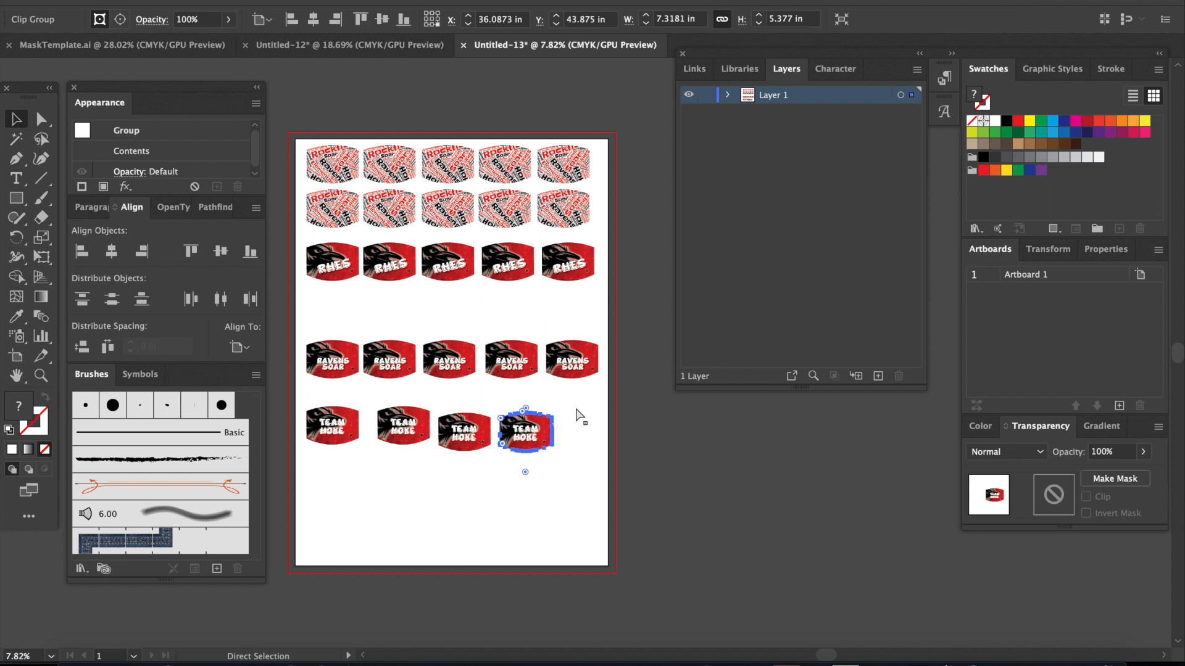
key(super+v)
drag(601, 369, 583, 436)
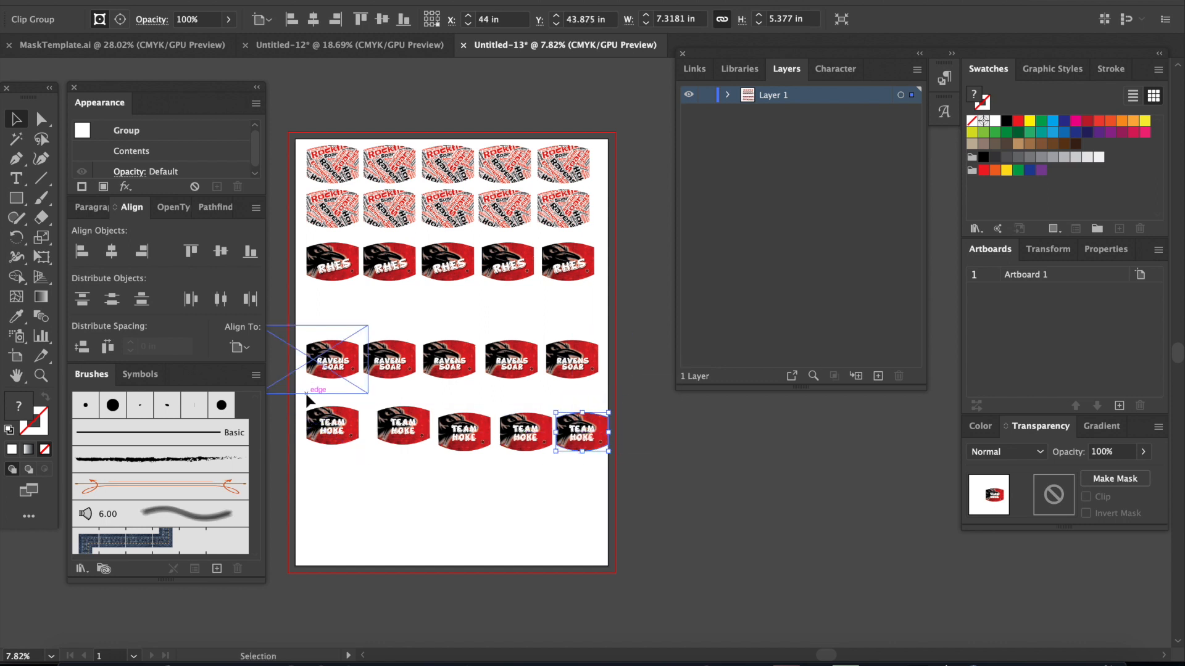
Step: Move the whole RAVENS SOAR row up to sit directly beneath the RHES row
drag(298, 322, 641, 381)
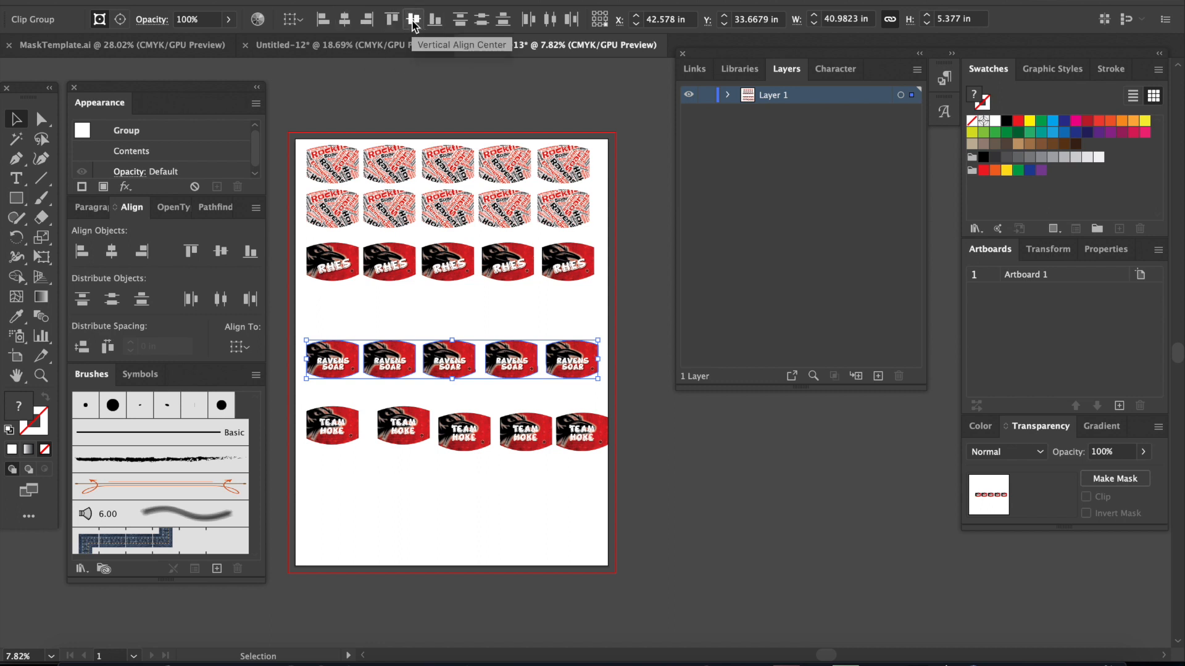
drag(401, 369, 398, 314)
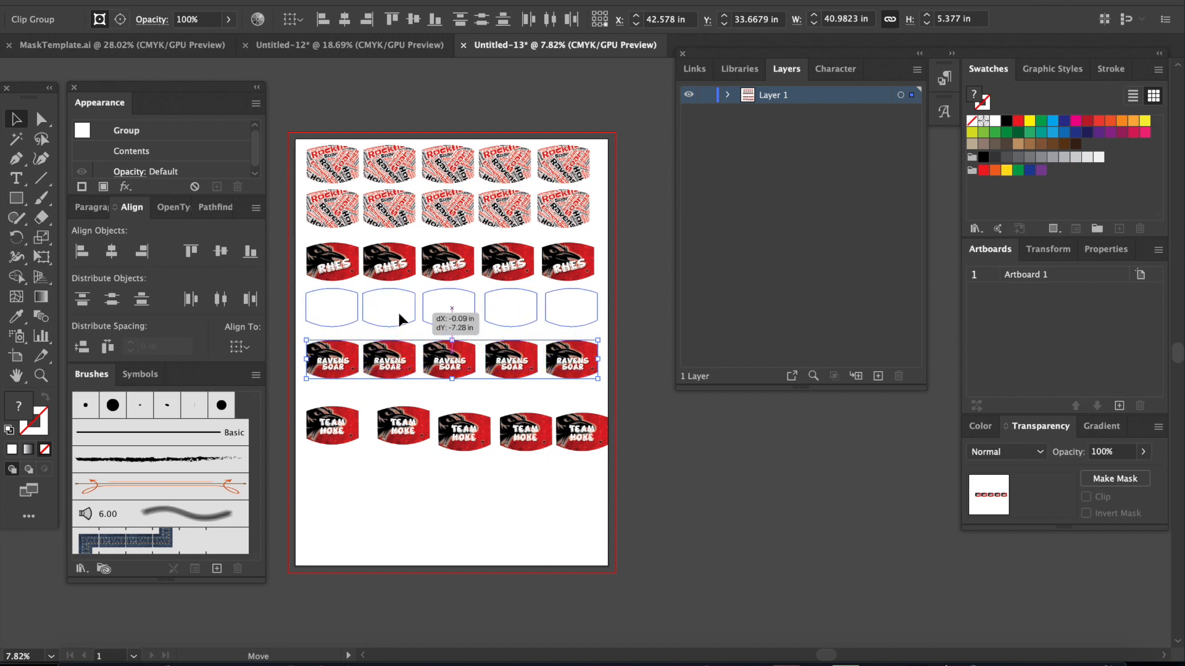
drag(398, 314, 398, 311)
Step: Shift the RHES and RAVENS SOAR rows up together, close beneath the existing text-pattern masks
drag(301, 355, 599, 260)
key(Up)
key(Up)
key(Up)
key(Up)
key(Up)
key(Up)
key(Up)
key(Up)
drag(532, 285, 531, 275)
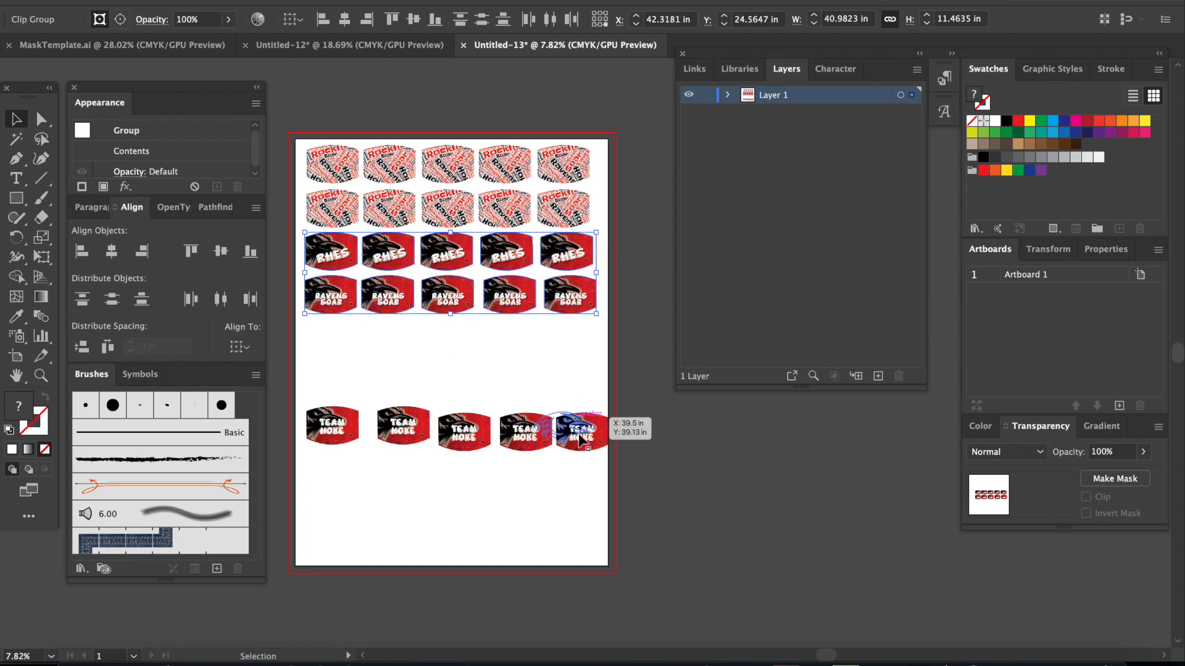
Step: Align the five TEAM masks by their vertical centers so they form a level row
click(580, 496)
drag(303, 477, 616, 376)
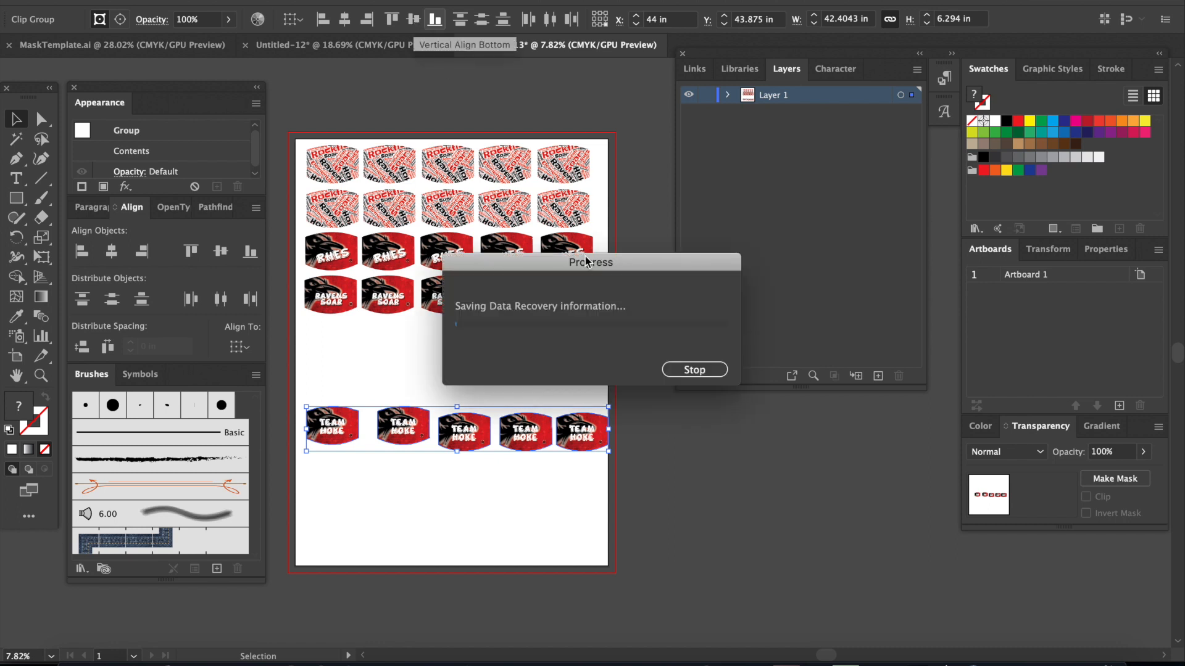
click(684, 368)
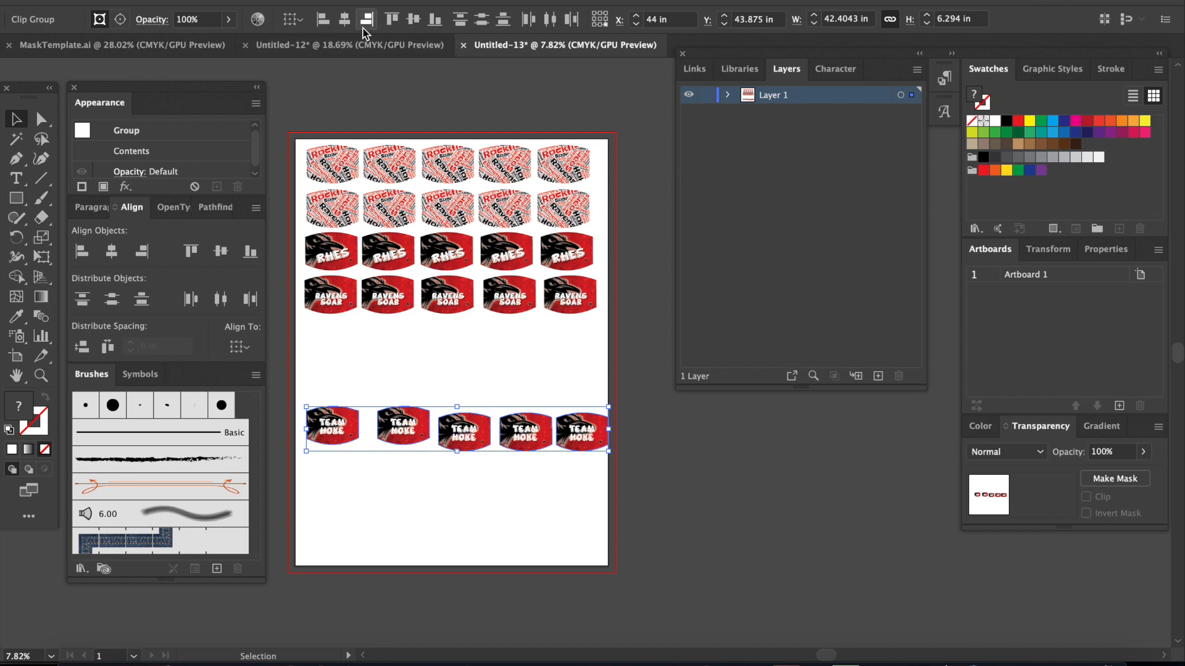
click(416, 21)
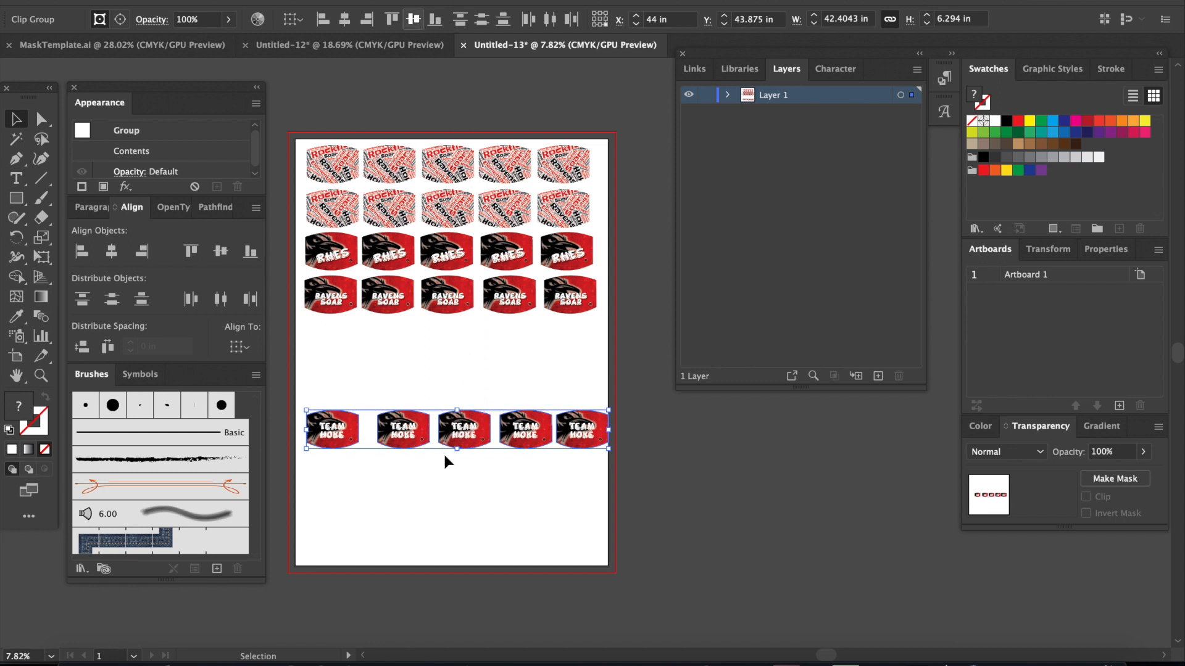
Step: Move the whole TEAM row up to sit directly beneath the RAVENS SOAR row, nudging it slightly higher
drag(442, 460, 461, 360)
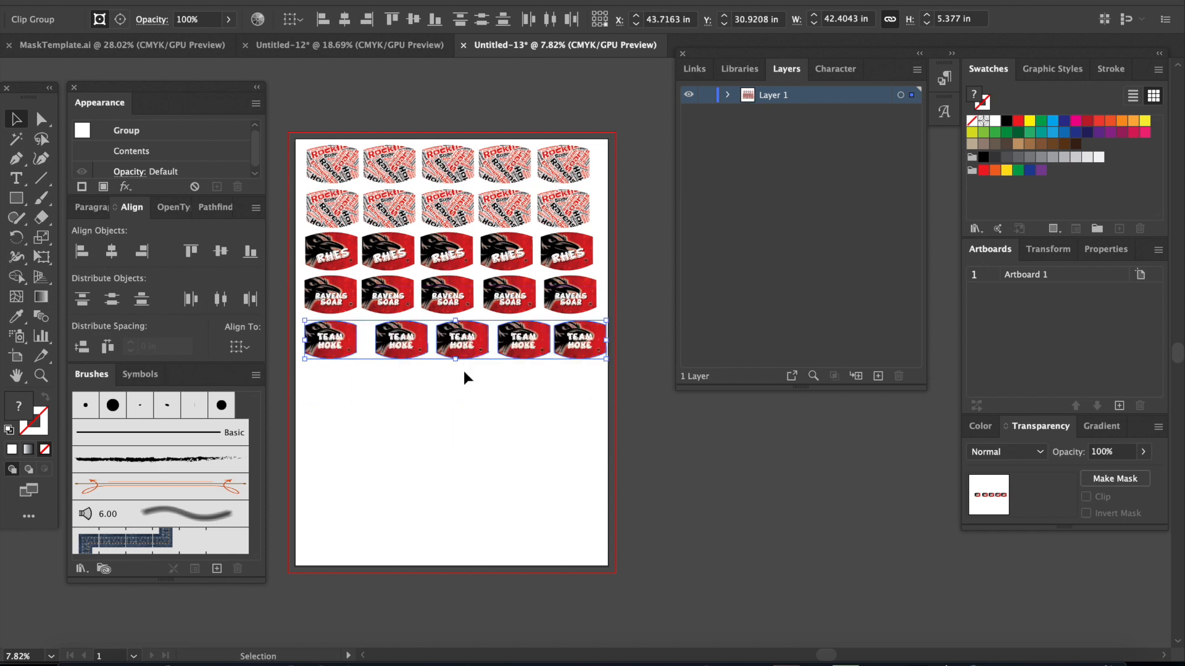
click(462, 456)
drag(337, 414, 624, 329)
drag(531, 349, 529, 350)
key(Up)
key(Up)
key(Up)
key(Up)
key(Up)
key(Up)
key(Up)
key(Up)
key(Up)
key(Up)
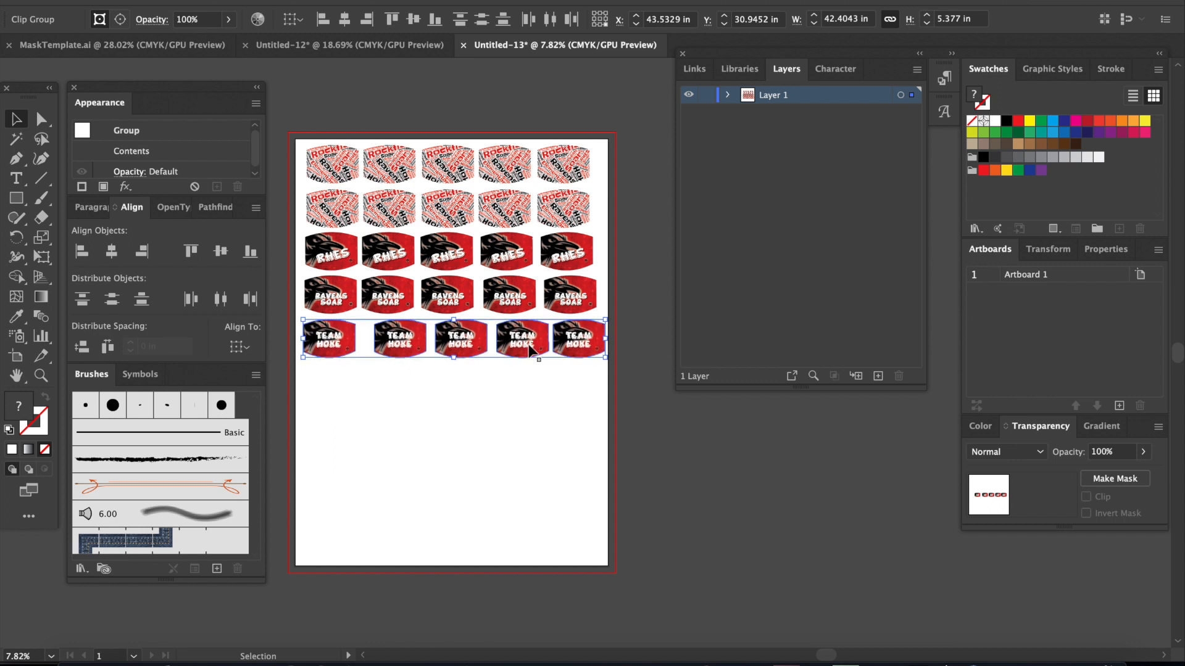
click(468, 440)
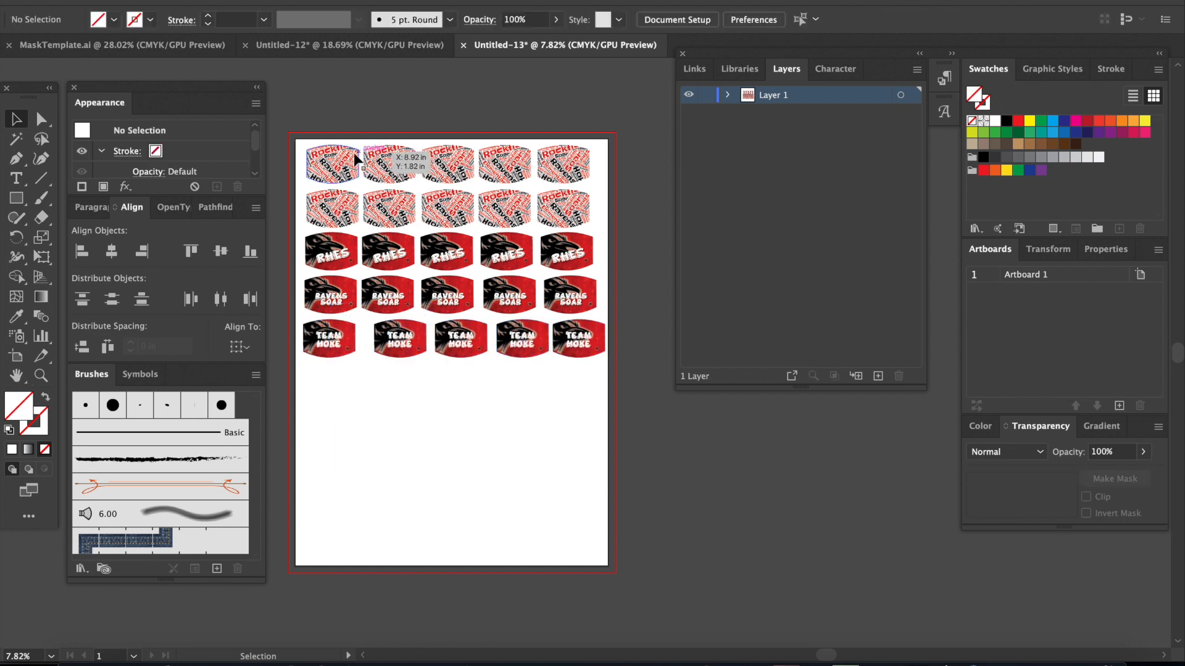
Step: Align the masks in each of the first three columns by their horizontal centers, one column at a time
drag(330, 427, 329, 430)
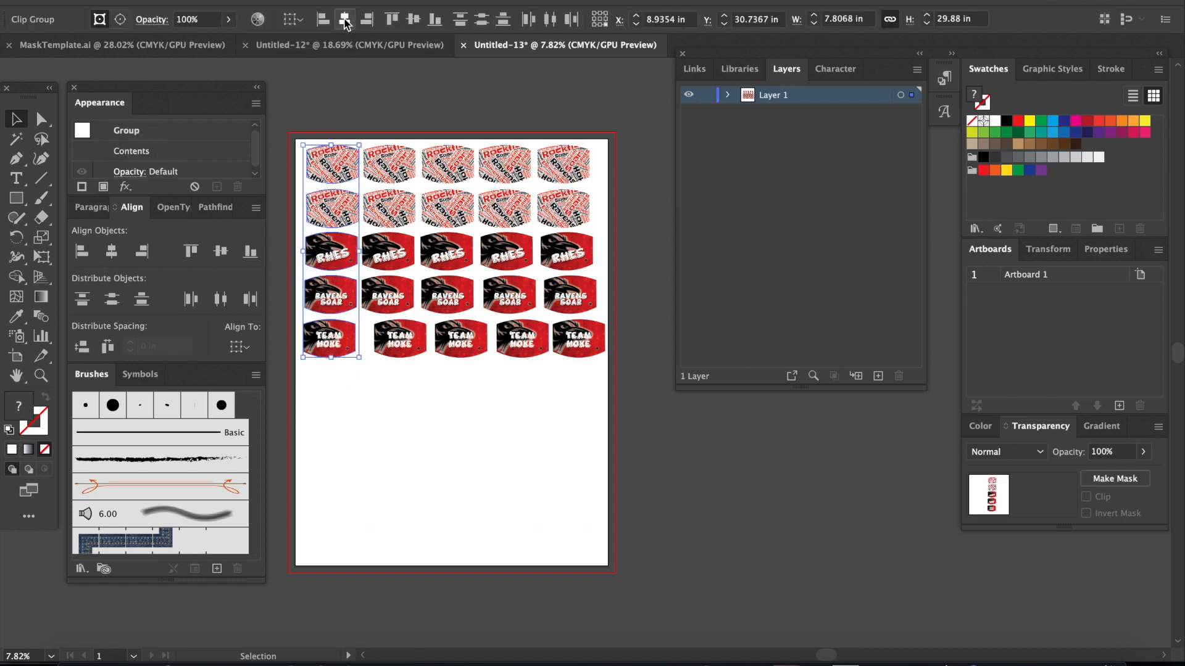
click(345, 19)
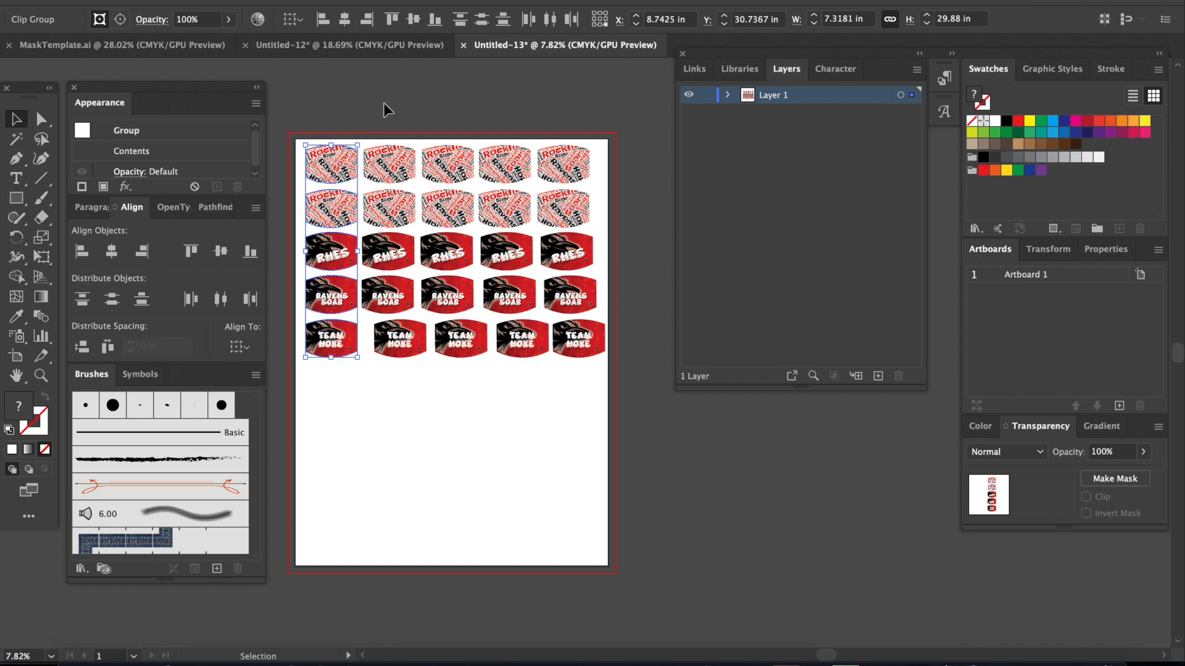
drag(387, 386, 379, 123)
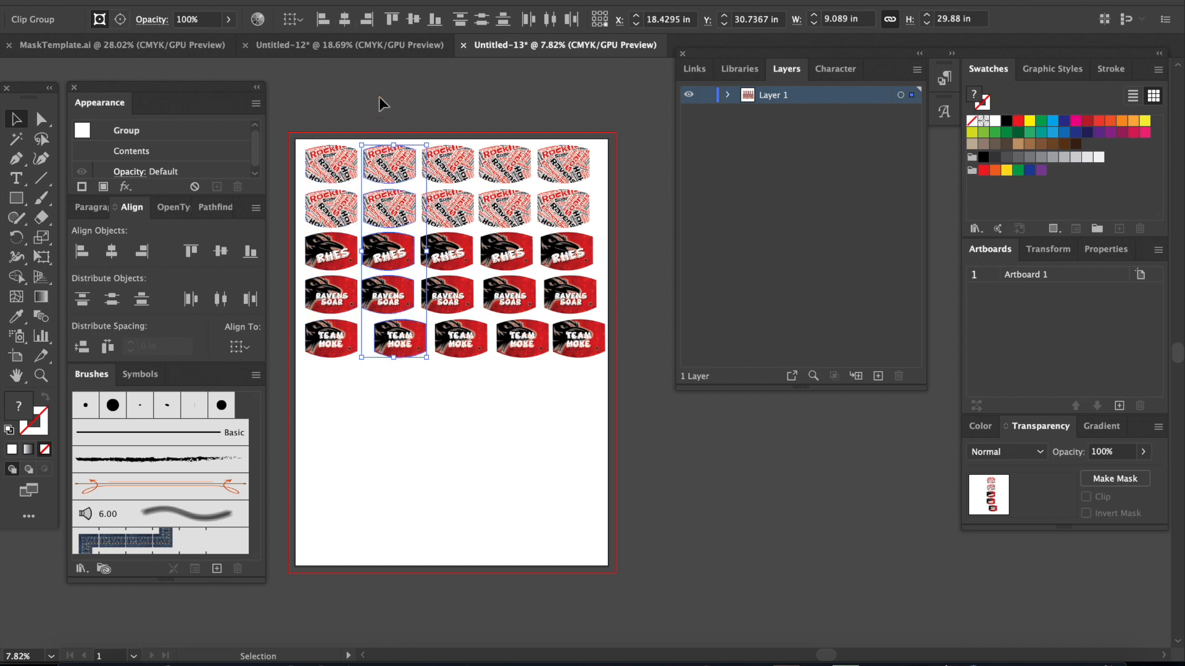
click(344, 27)
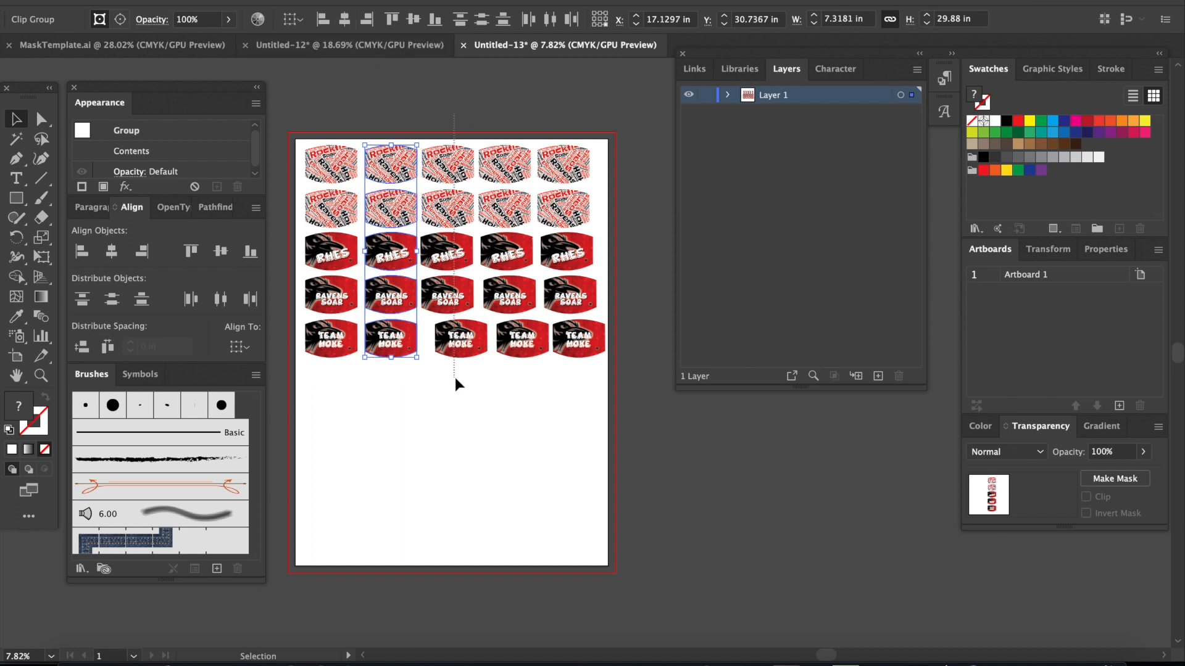
drag(454, 372, 450, 142)
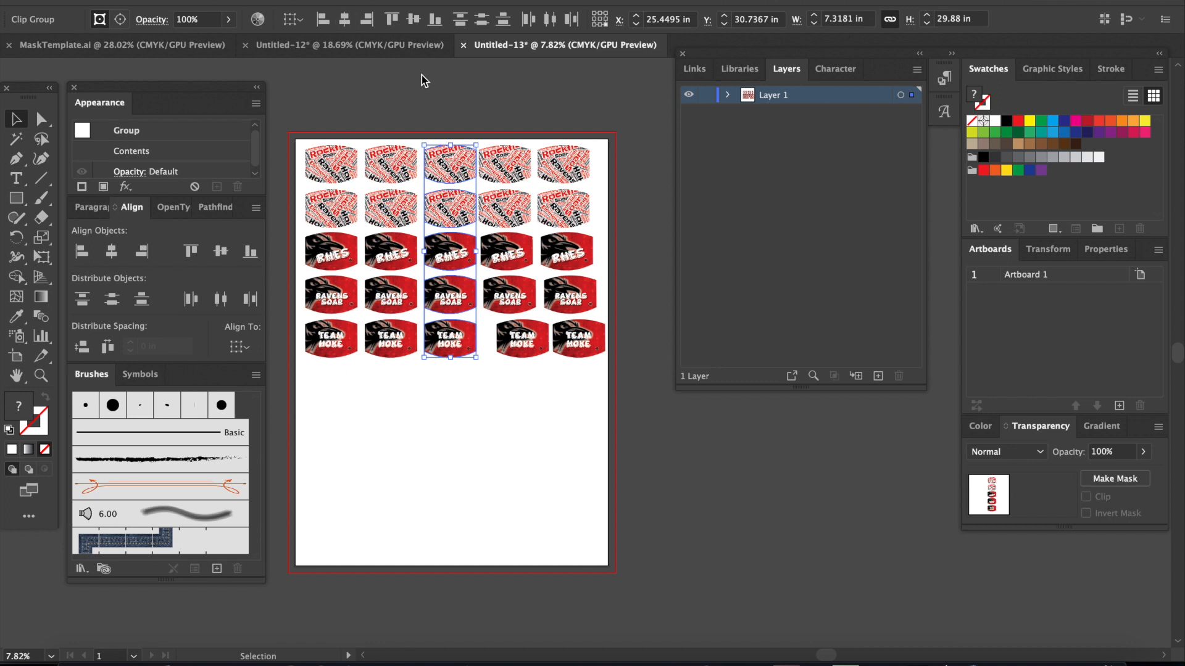
Step: Align the masks in the fourth and fifth columns by their horizontal centers, column by column, and clear the selection
drag(504, 107, 521, 387)
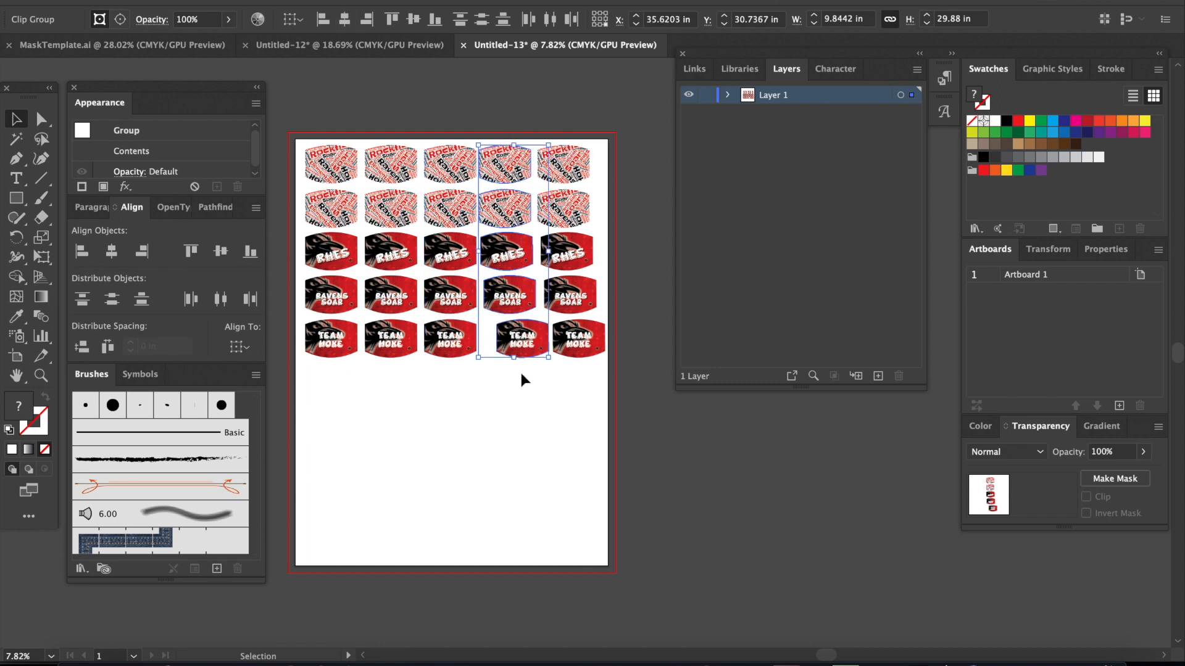
click(344, 24)
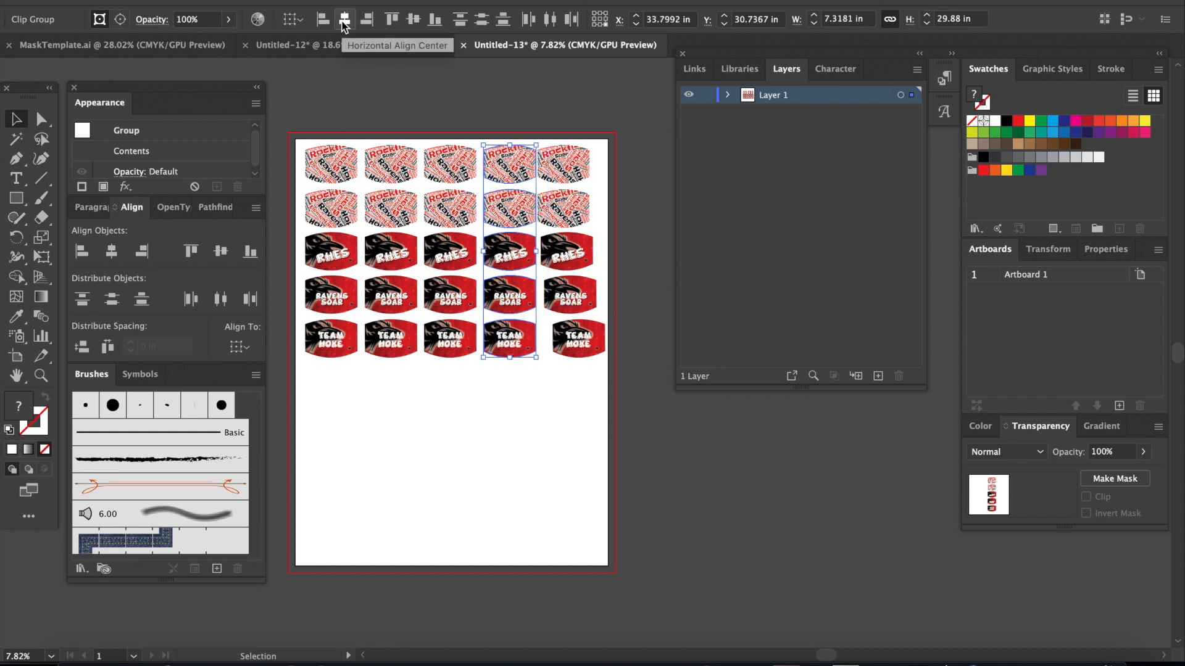
drag(563, 106, 573, 372)
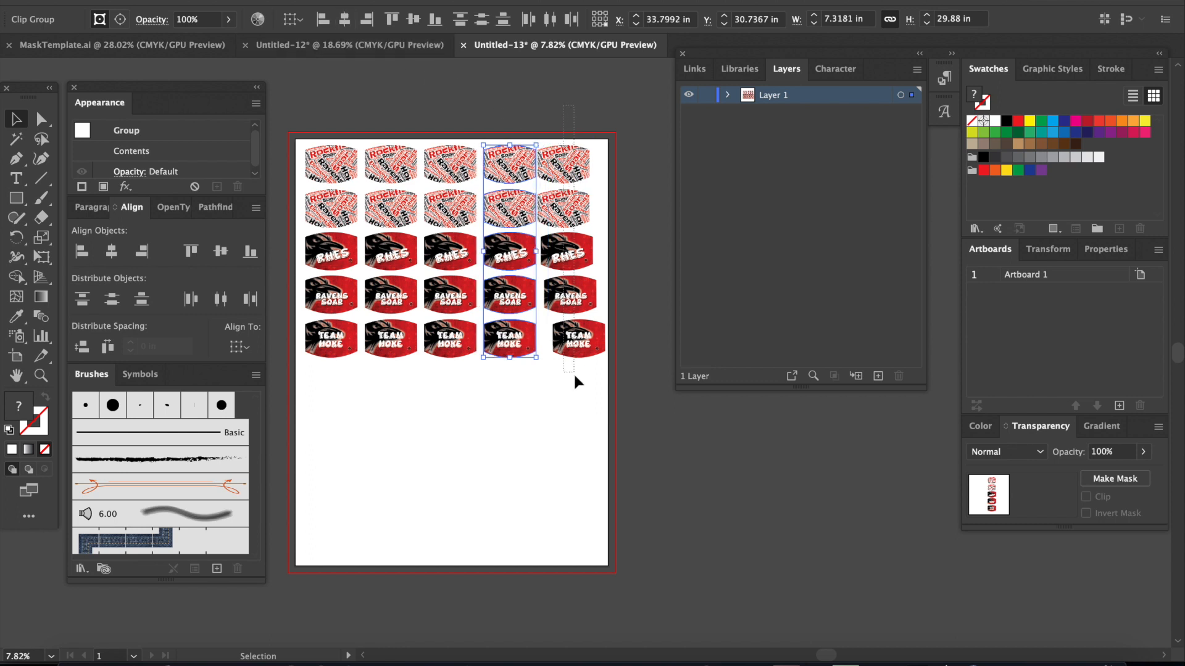
click(346, 19)
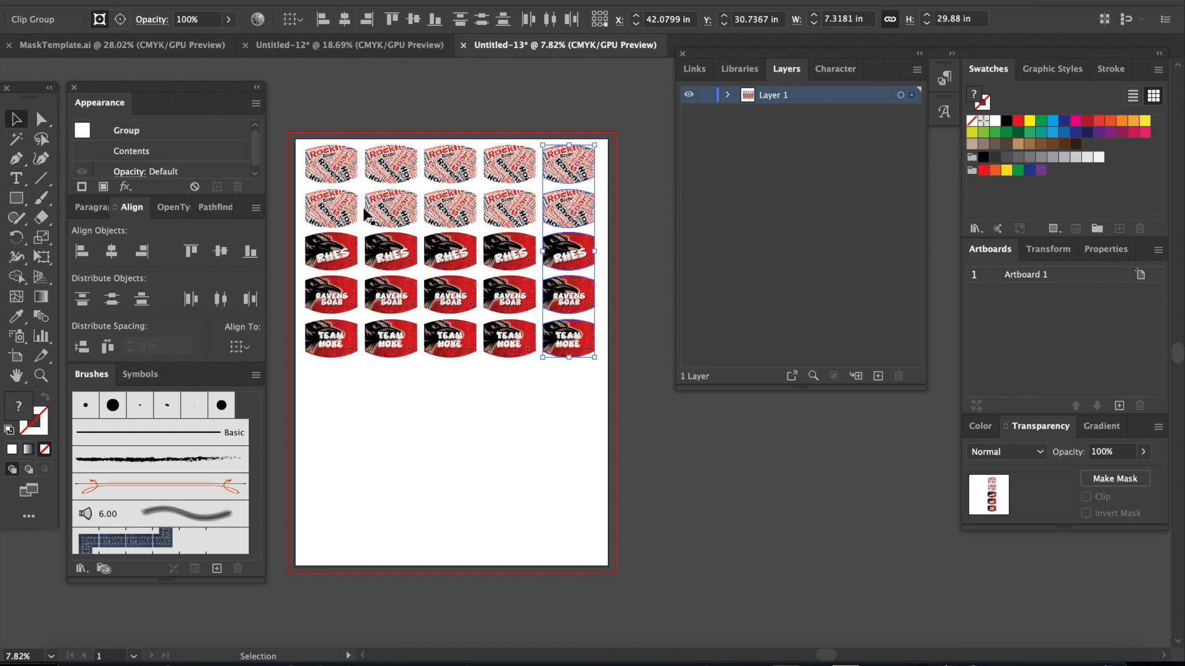
click(435, 448)
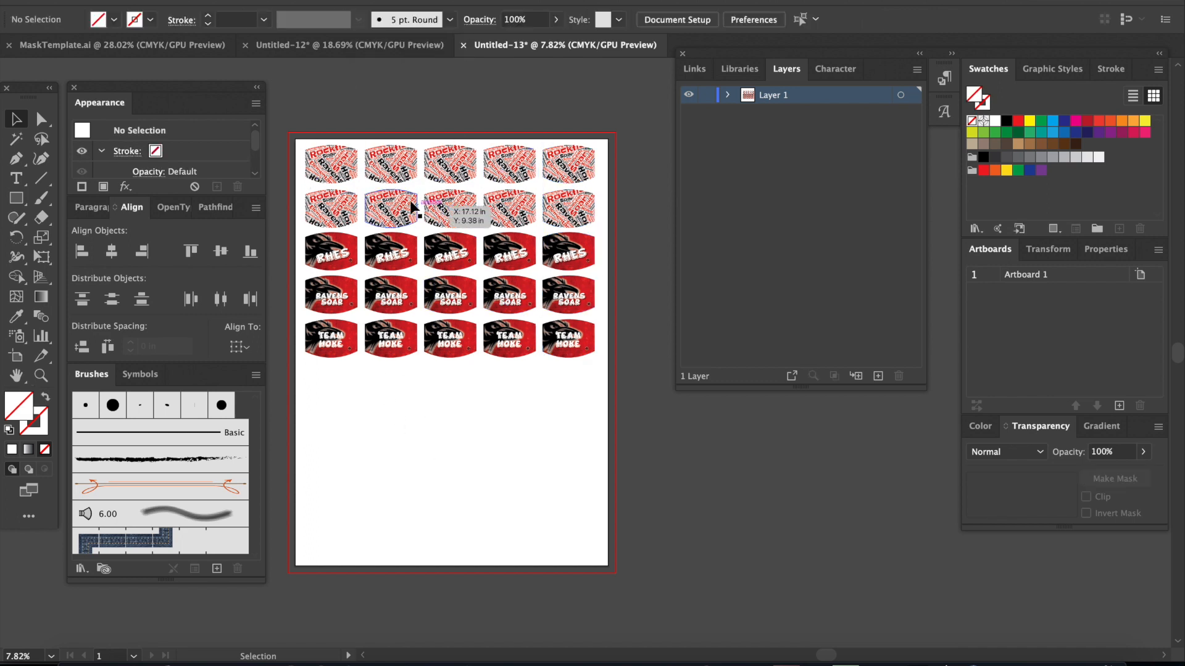